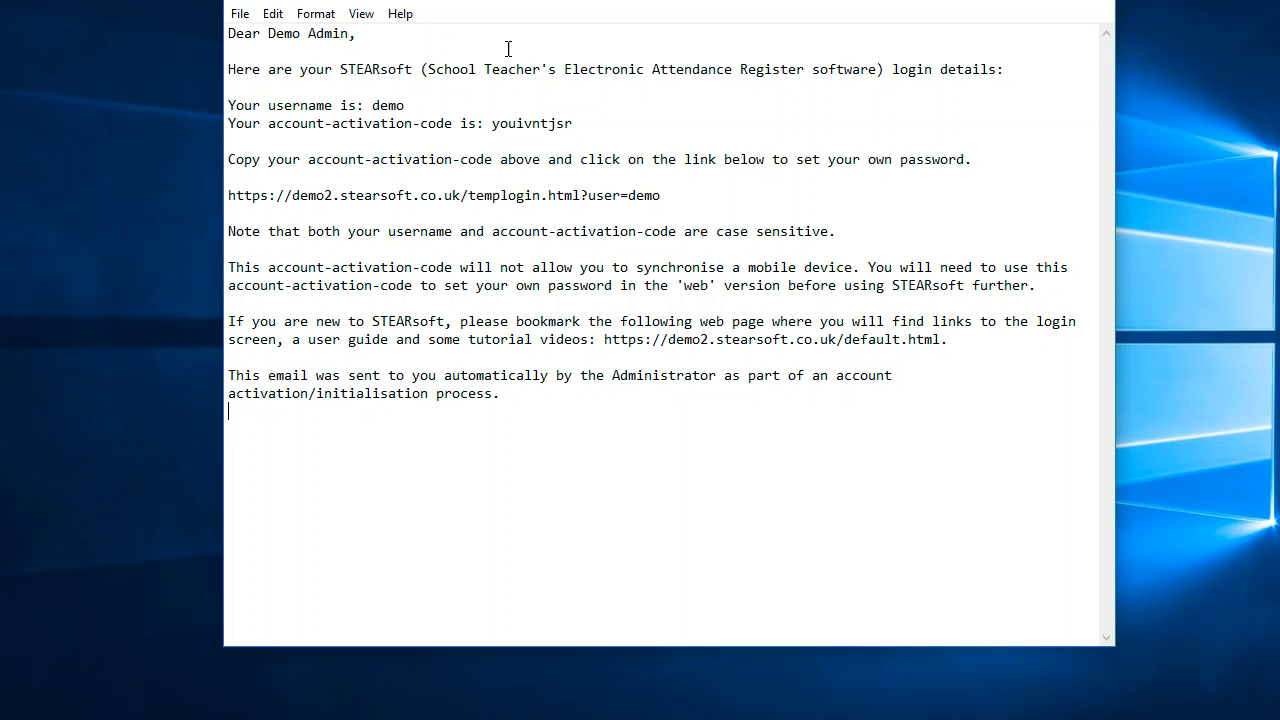
Copy the templogin set-password link from the Notepad email and return to the browser.
{"action": "left_click_drag", "start_coordinate": [690, 193], "coordinate": [230, 190]}
{"action": "key", "text": "ctrl+c"}
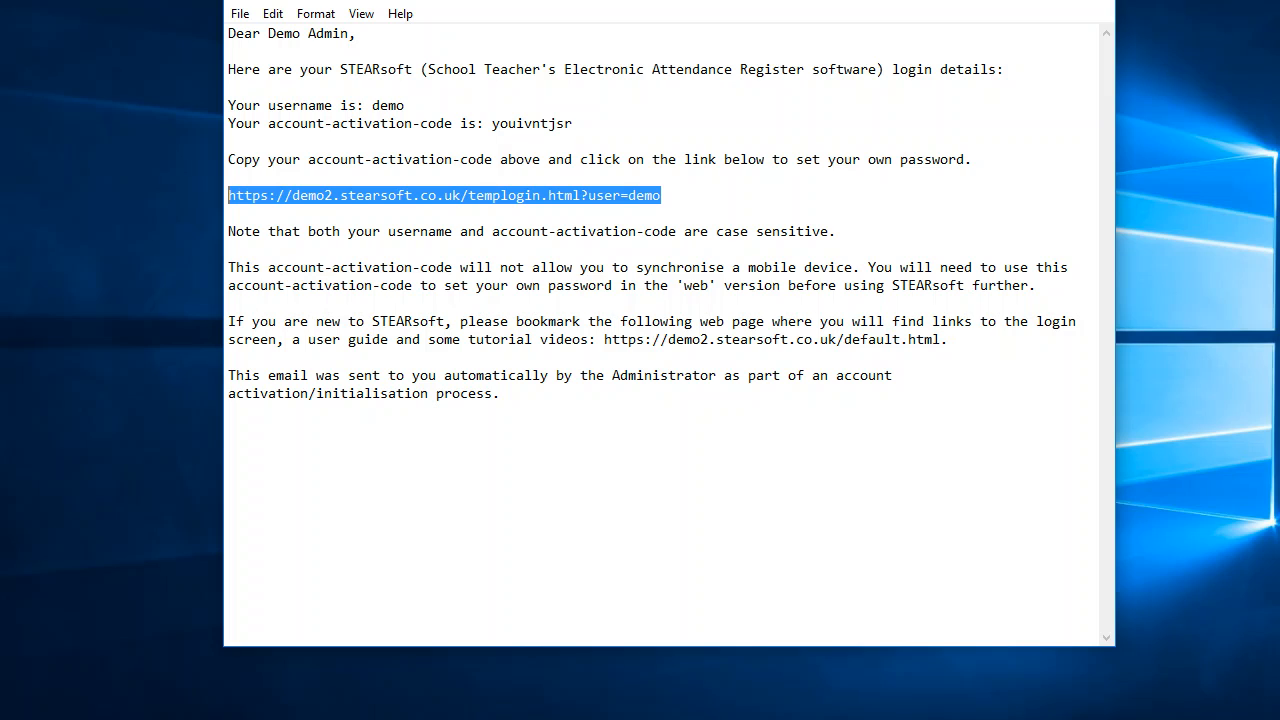
{"action": "left_click", "coordinate": [90, 719]}
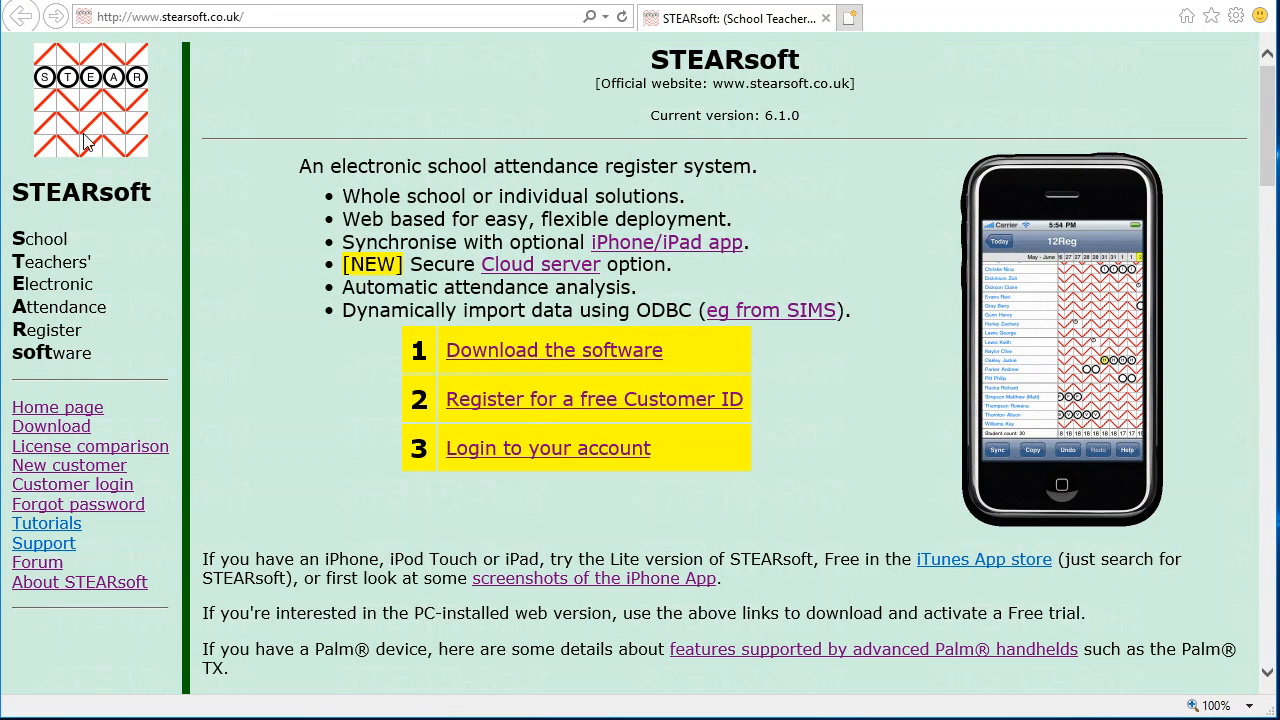
Load the copied set-password link and review the username and activation code fields.
{"action": "left_click", "coordinate": [374, 17]}
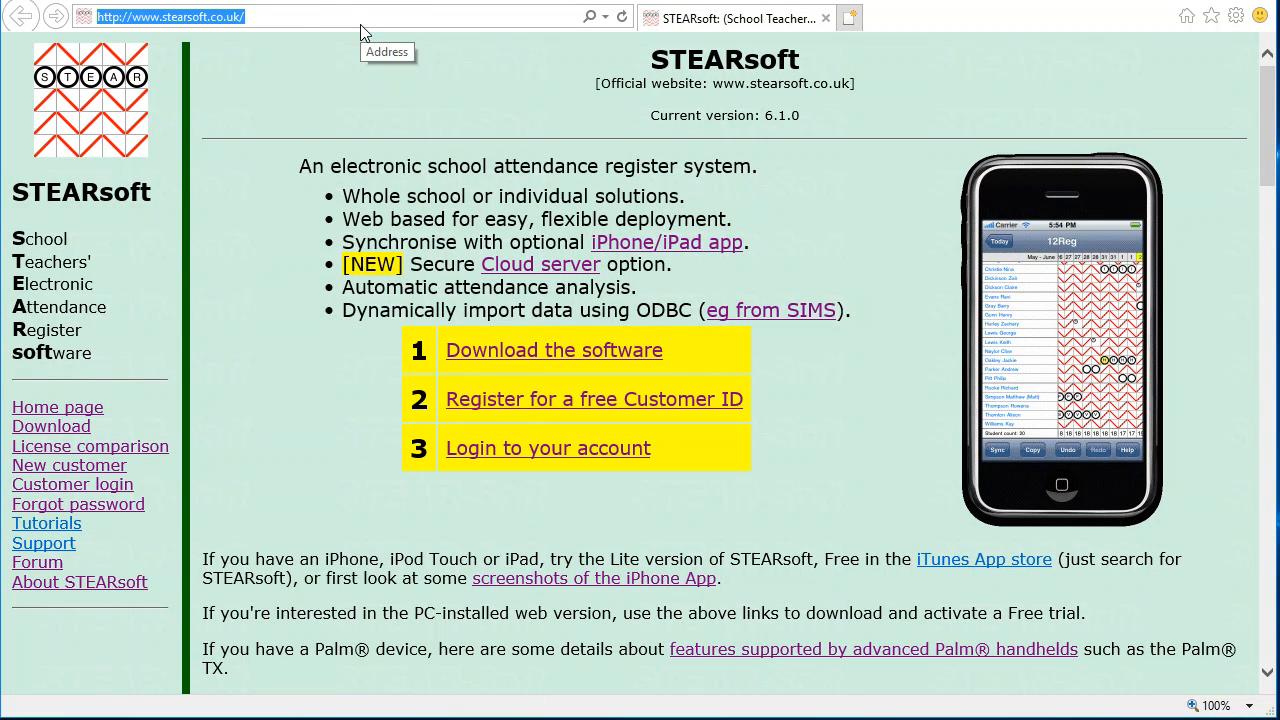
{"action": "key", "text": "ctrl+v"}
{"action": "key", "text": "Return"}
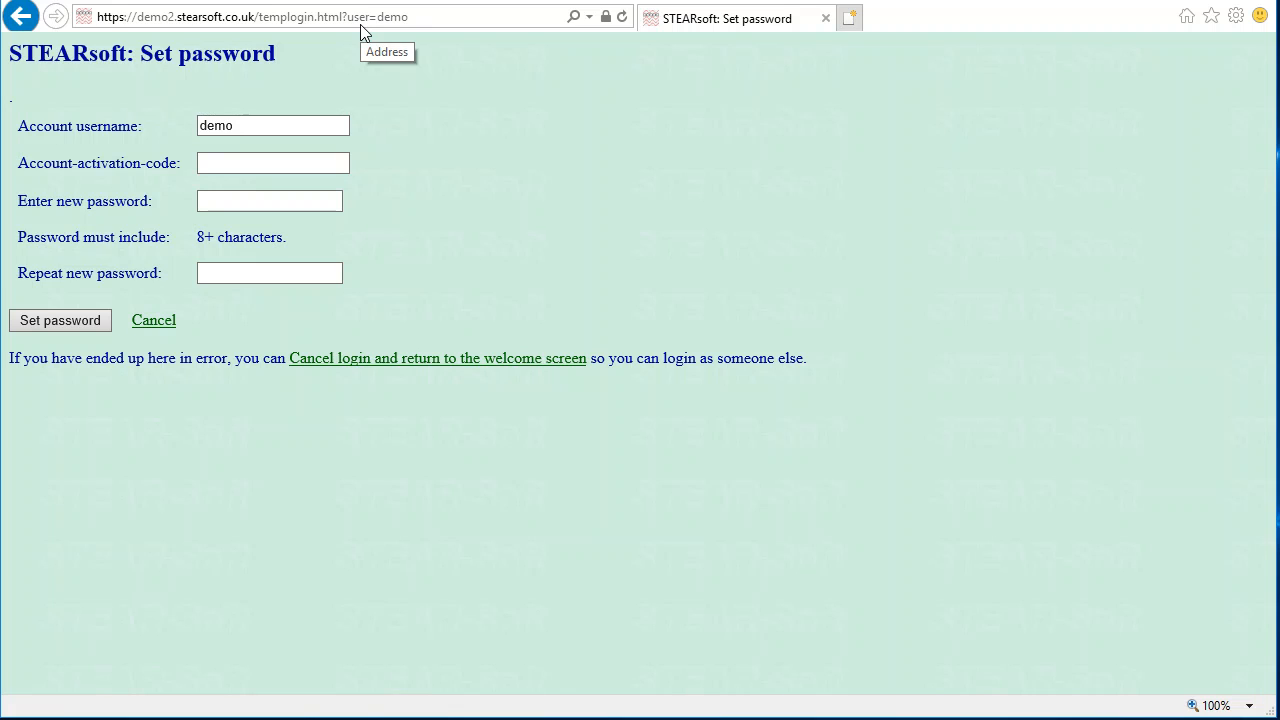
{"action": "left_click_drag", "start_coordinate": [34, 120], "coordinate": [116, 113]}
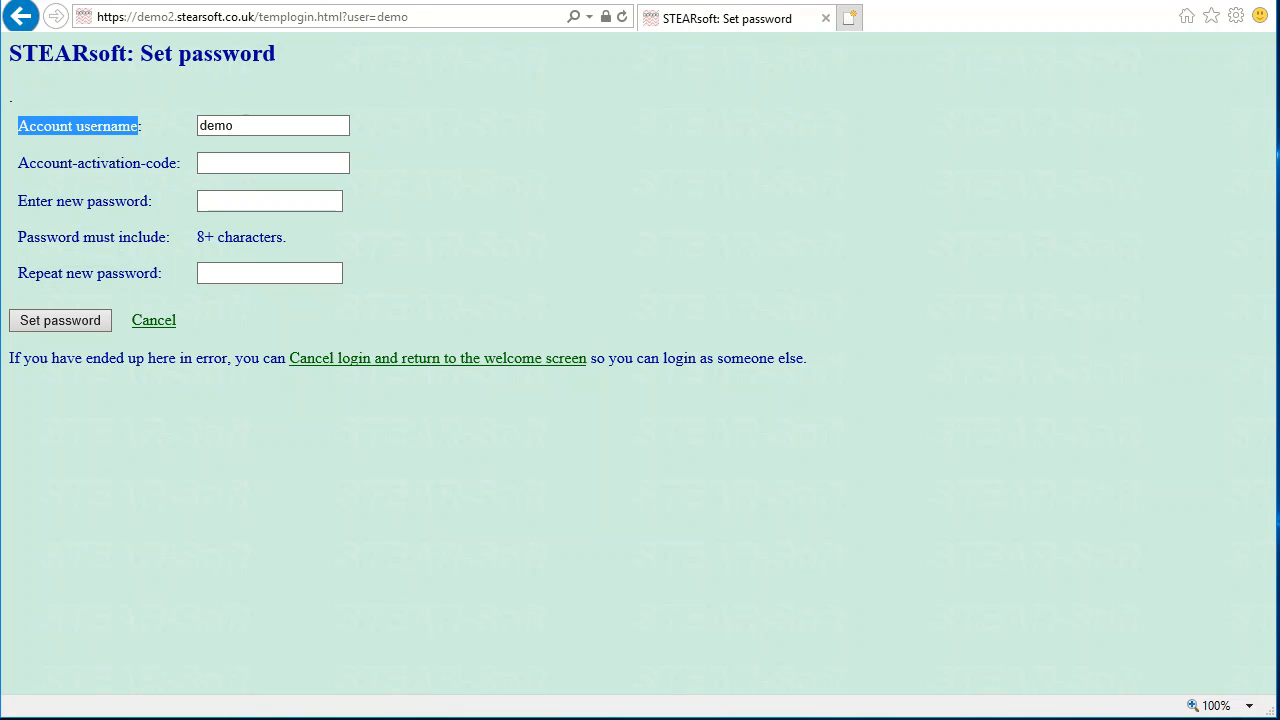
{"action": "left_click_drag", "start_coordinate": [60, 164], "coordinate": [167, 165]}
Paste the emailed activation code into its field and enter the new password.
{"action": "key", "text": "alt+Tab"}
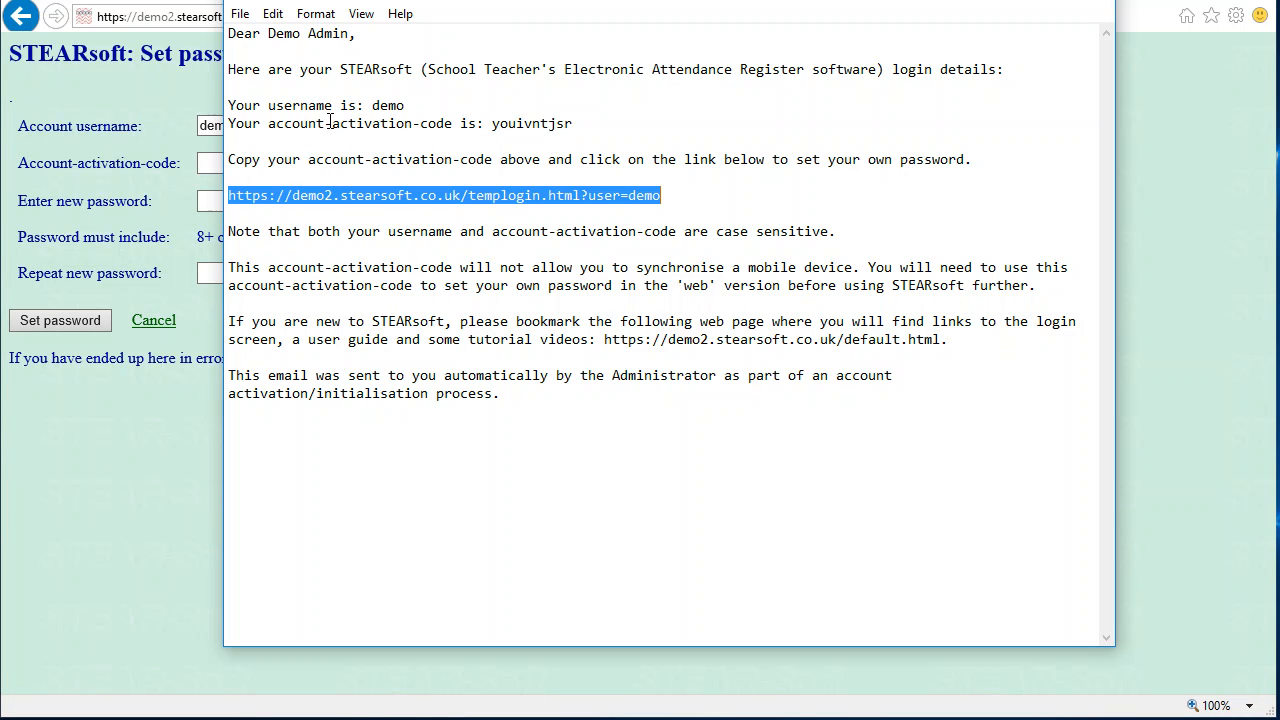
{"action": "left_click_drag", "start_coordinate": [327, 123], "coordinate": [580, 125]}
{"action": "key", "text": "ctrl+c"}
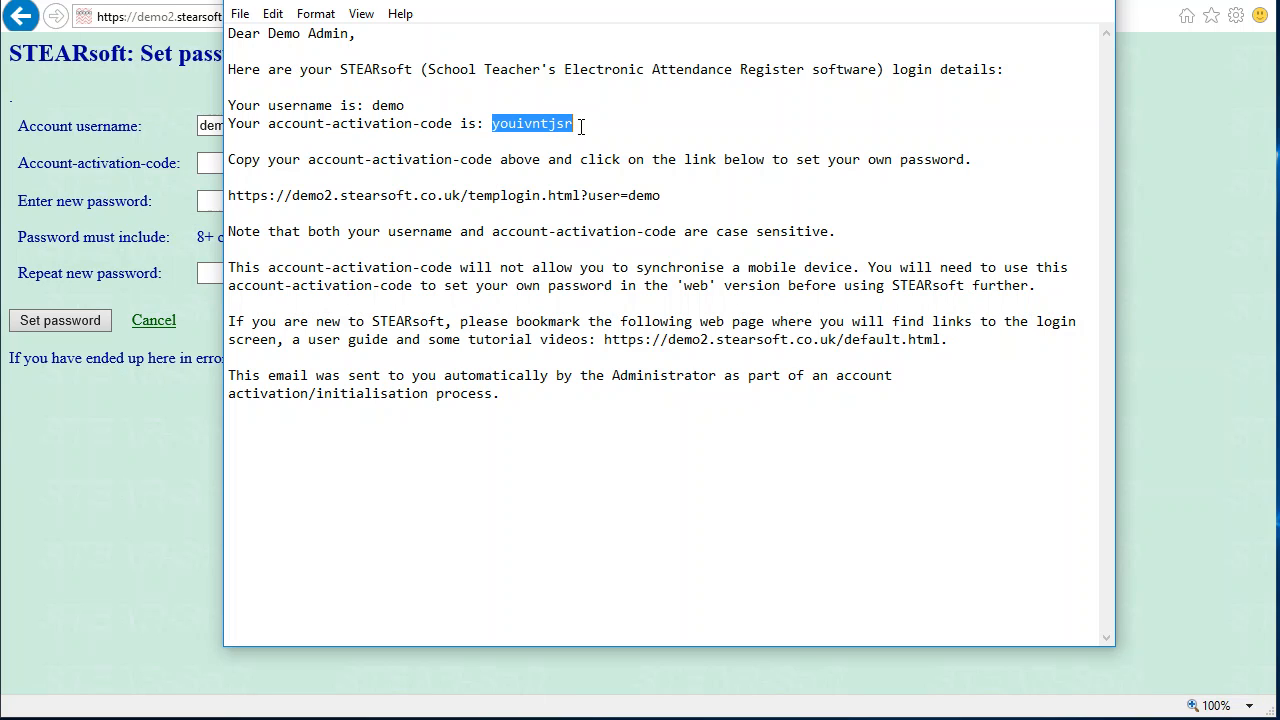
{"action": "left_click", "coordinate": [205, 168]}
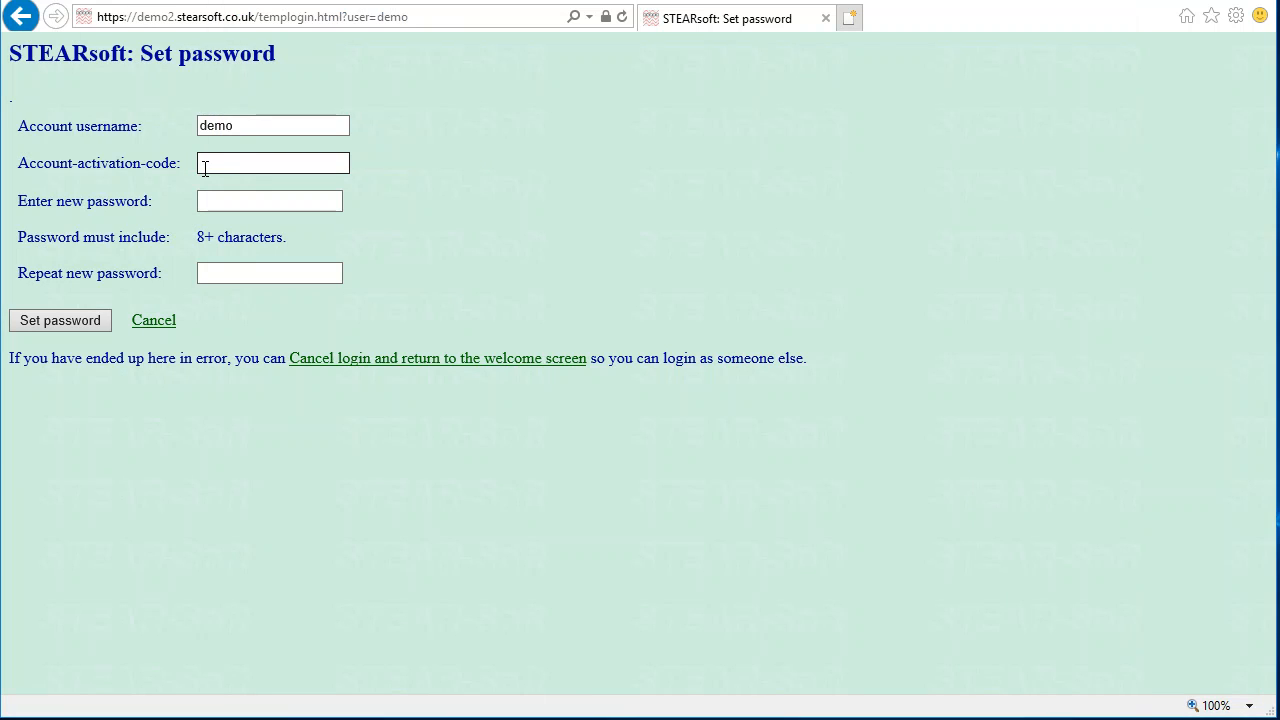
{"action": "key", "text": "ctrl+v"}
{"action": "left_click", "coordinate": [229, 203]}
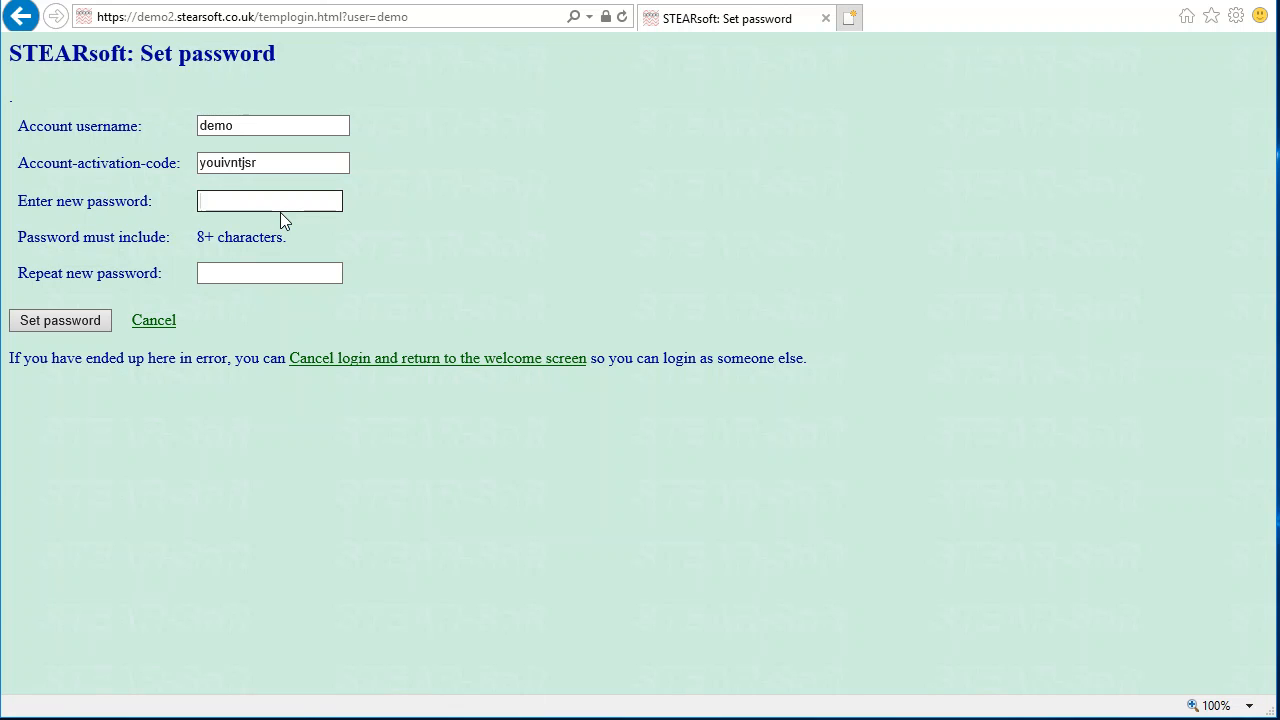
{"action": "type", "text": "●●●●●●●●●●●●"}
{"action": "key", "text": "Tab"}
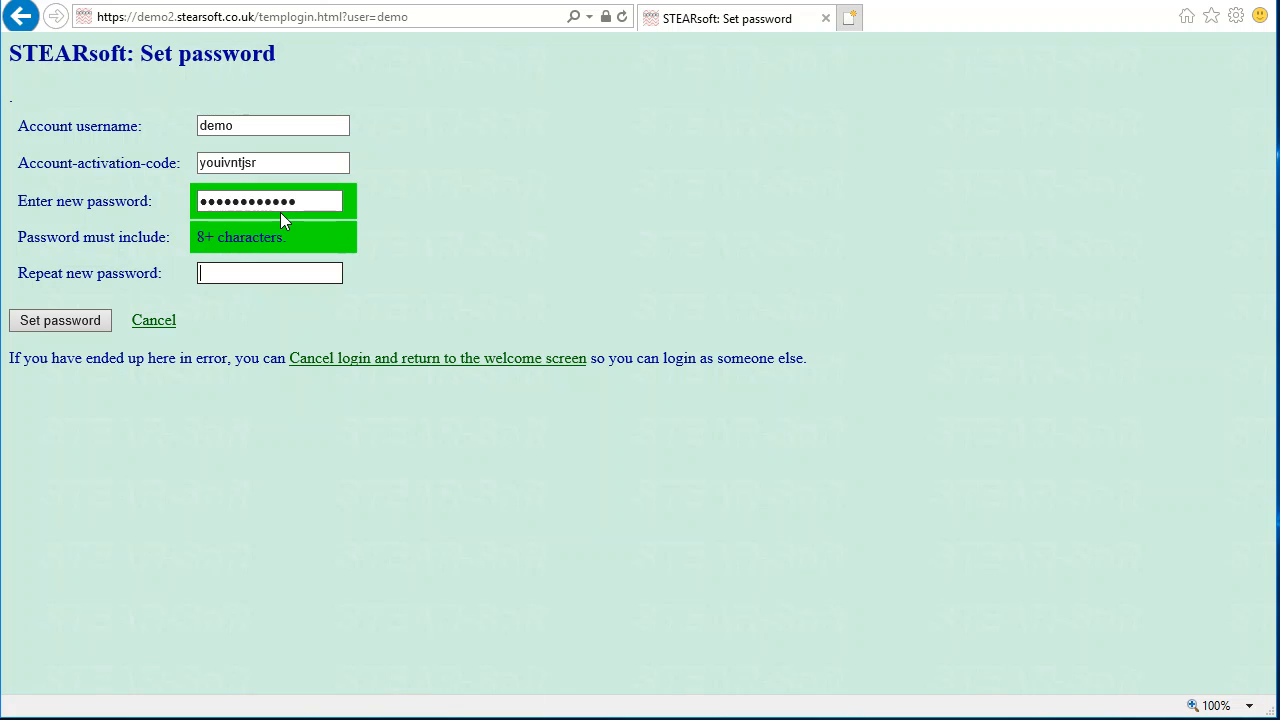
{"action": "type", "text": "●●●●●●●●●●●●"}
Submit the new password and sign in as demo with it in Windows Security.
{"action": "left_click", "coordinate": [57, 317]}
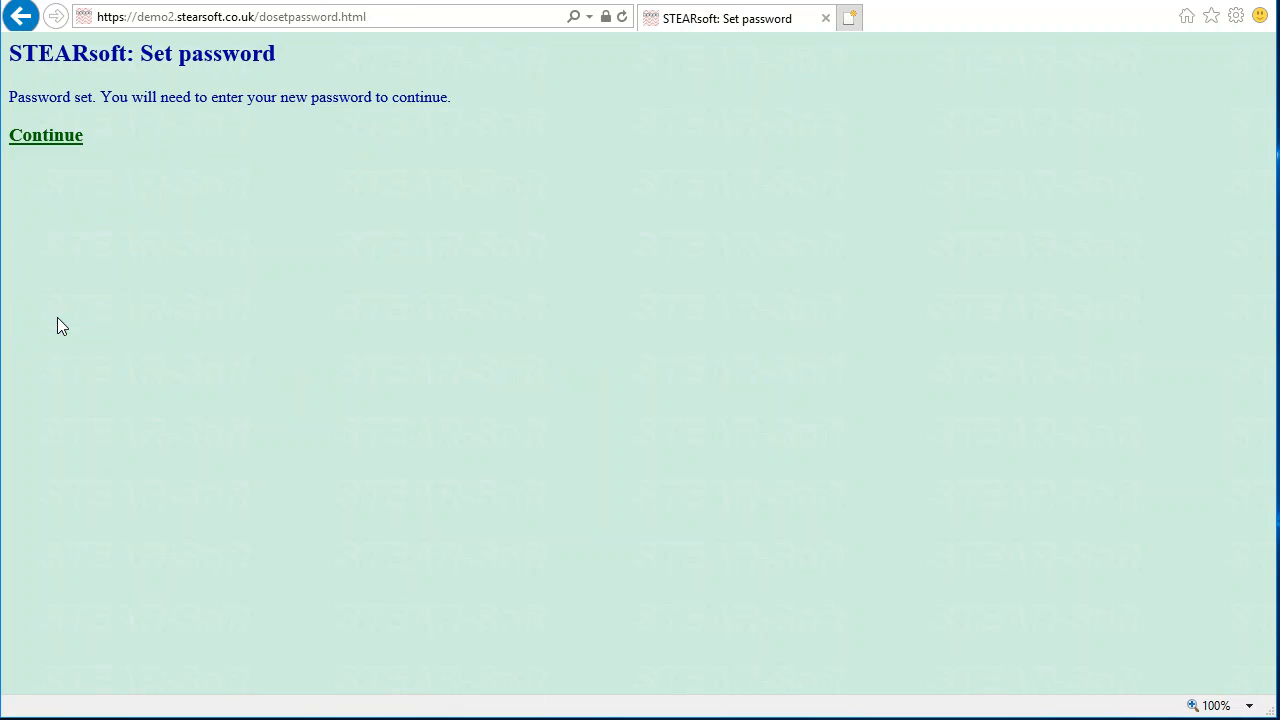
{"action": "left_click", "coordinate": [59, 141]}
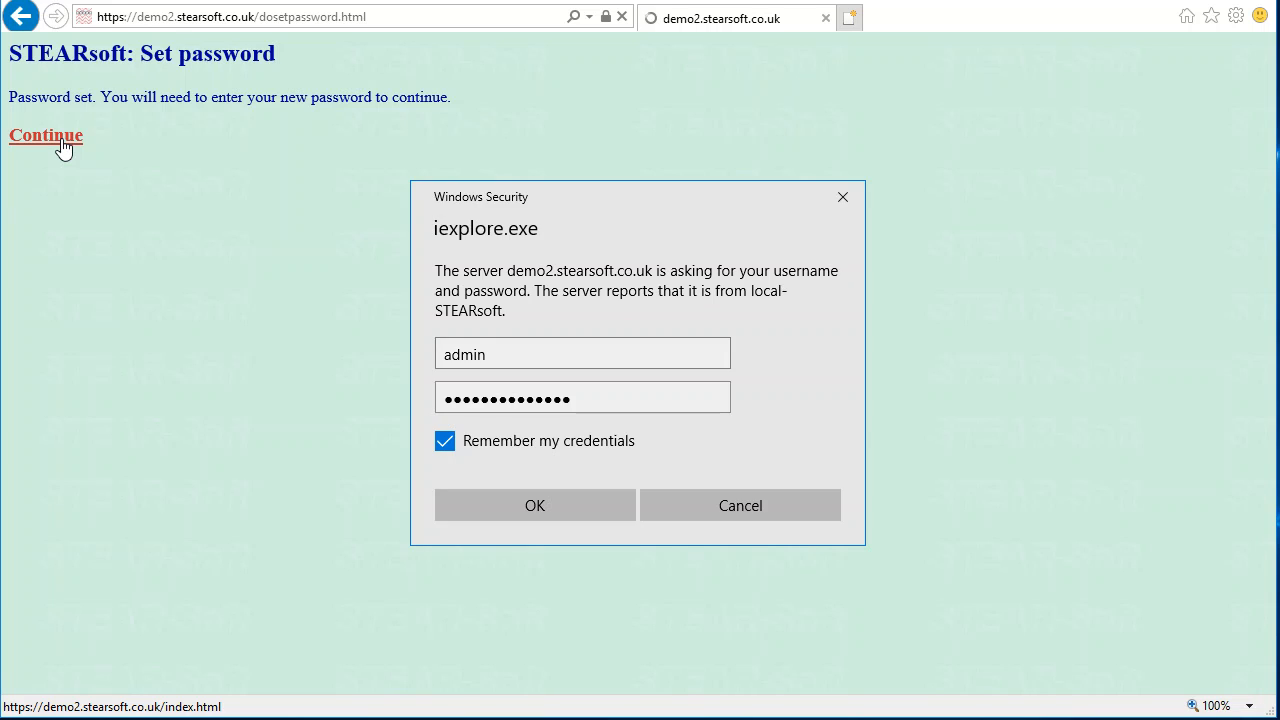
{"action": "left_click", "coordinate": [489, 352]}
{"action": "double_click", "coordinate": [489, 352]}
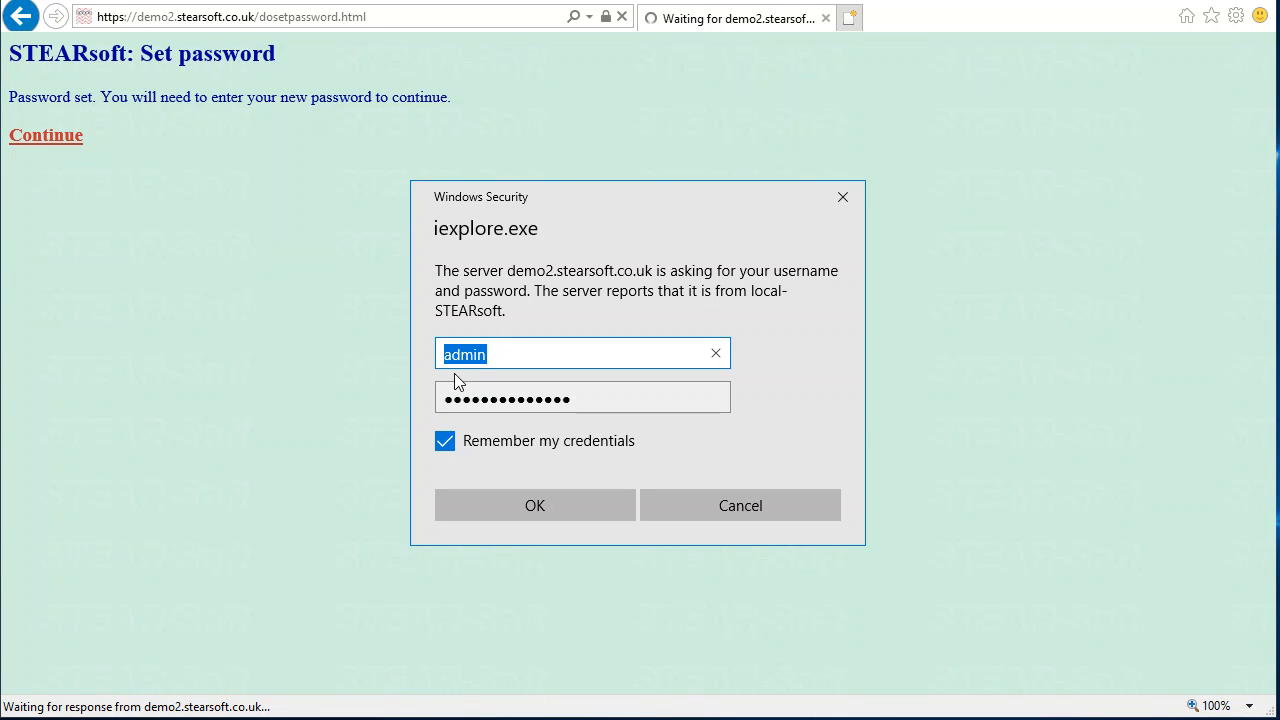
{"action": "type", "text": "demo"}
{"action": "key", "text": "Tab"}
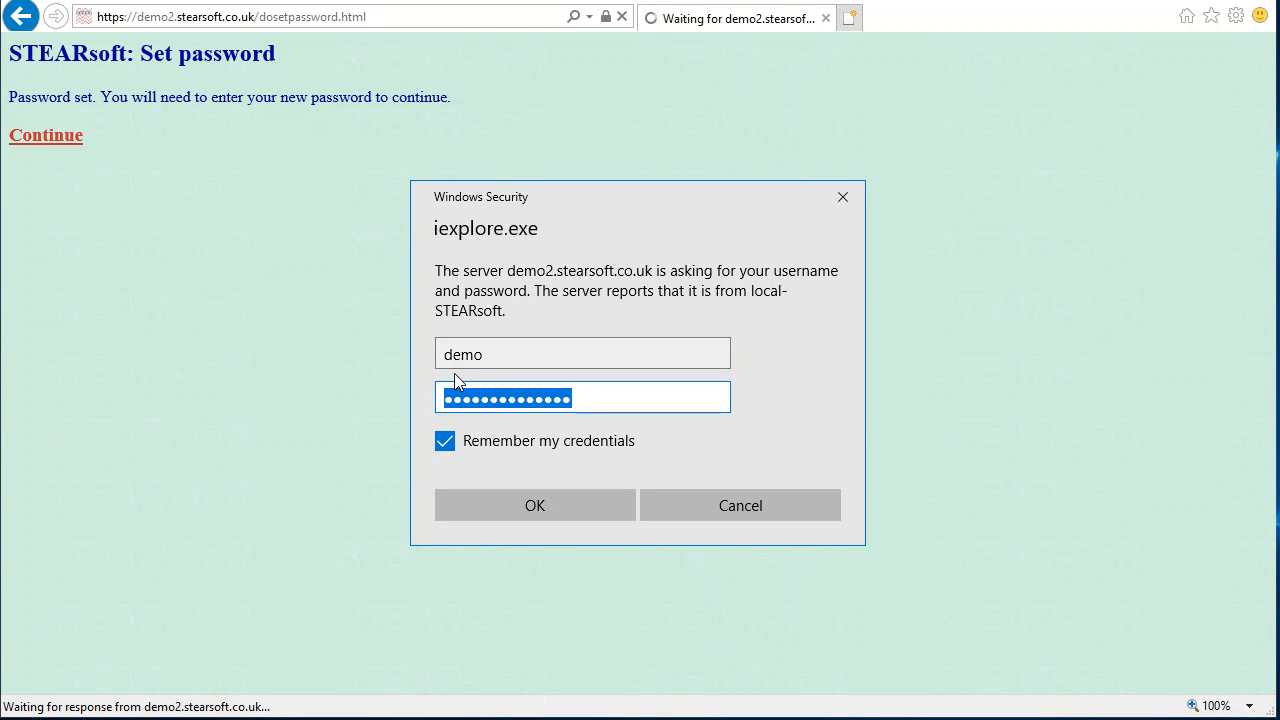
{"action": "type", "text": "*********"}
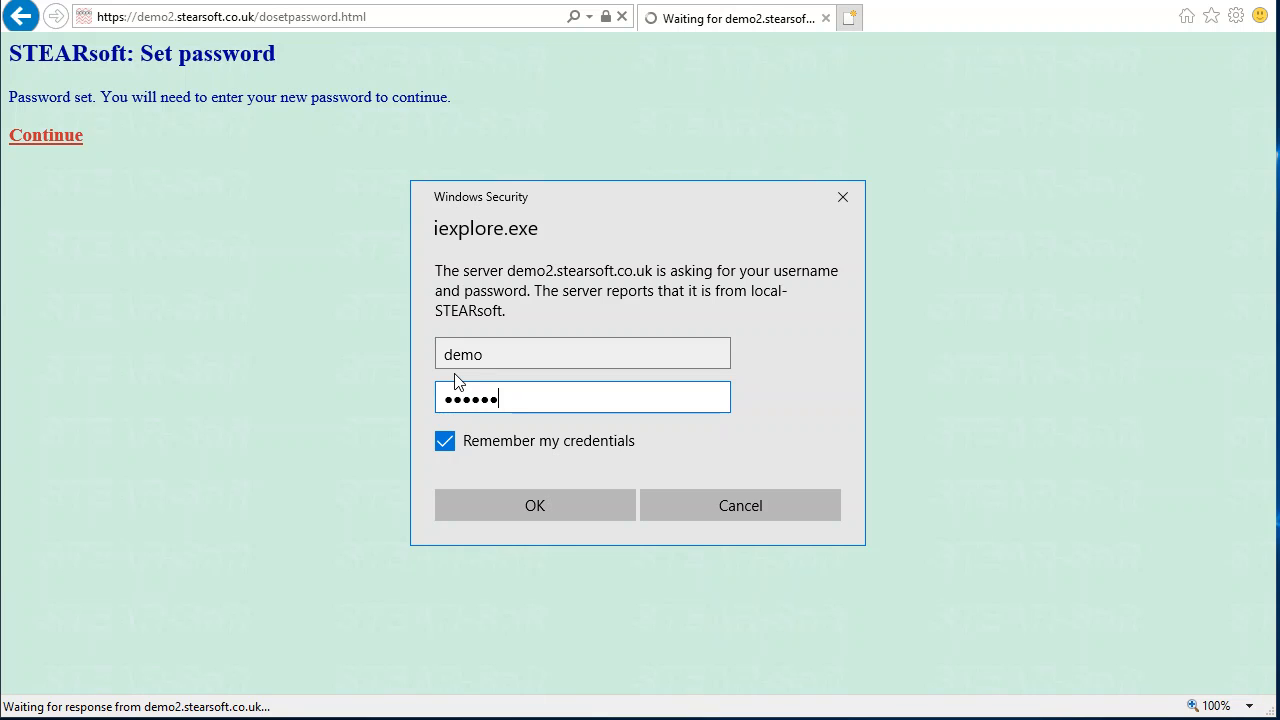
{"action": "type", "text": "***"}
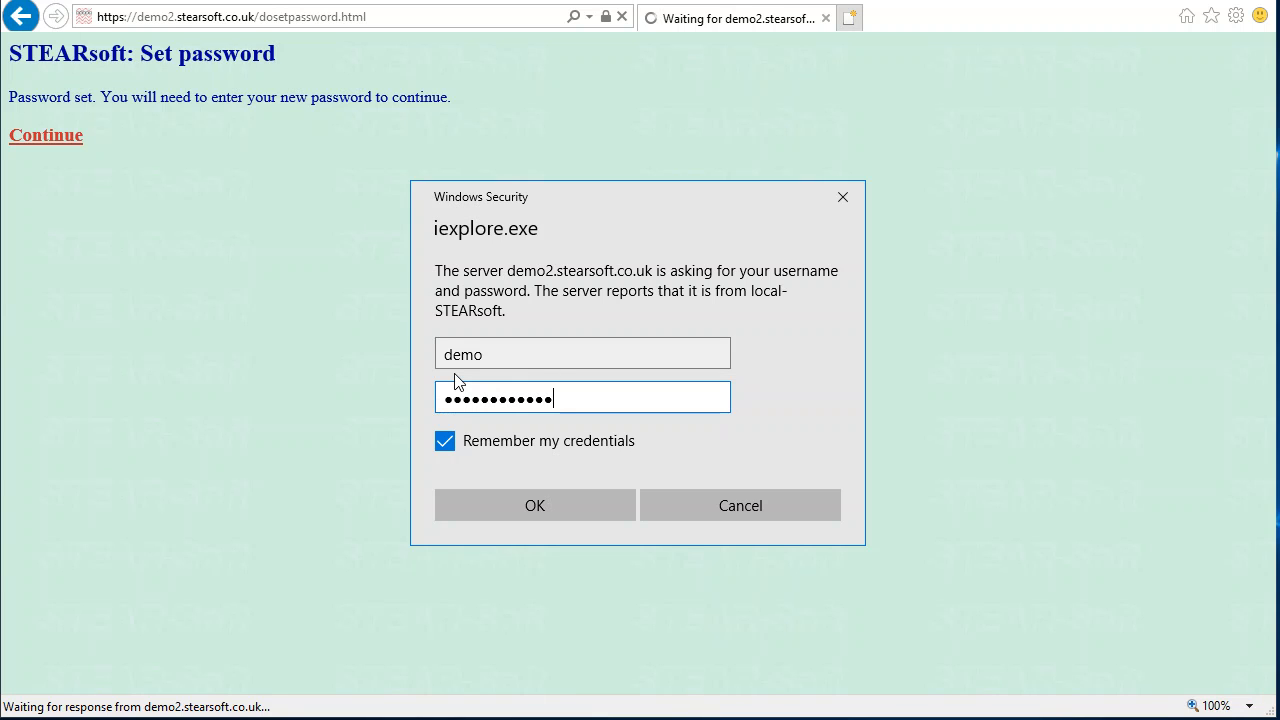
{"action": "left_click", "coordinate": [490, 505]}
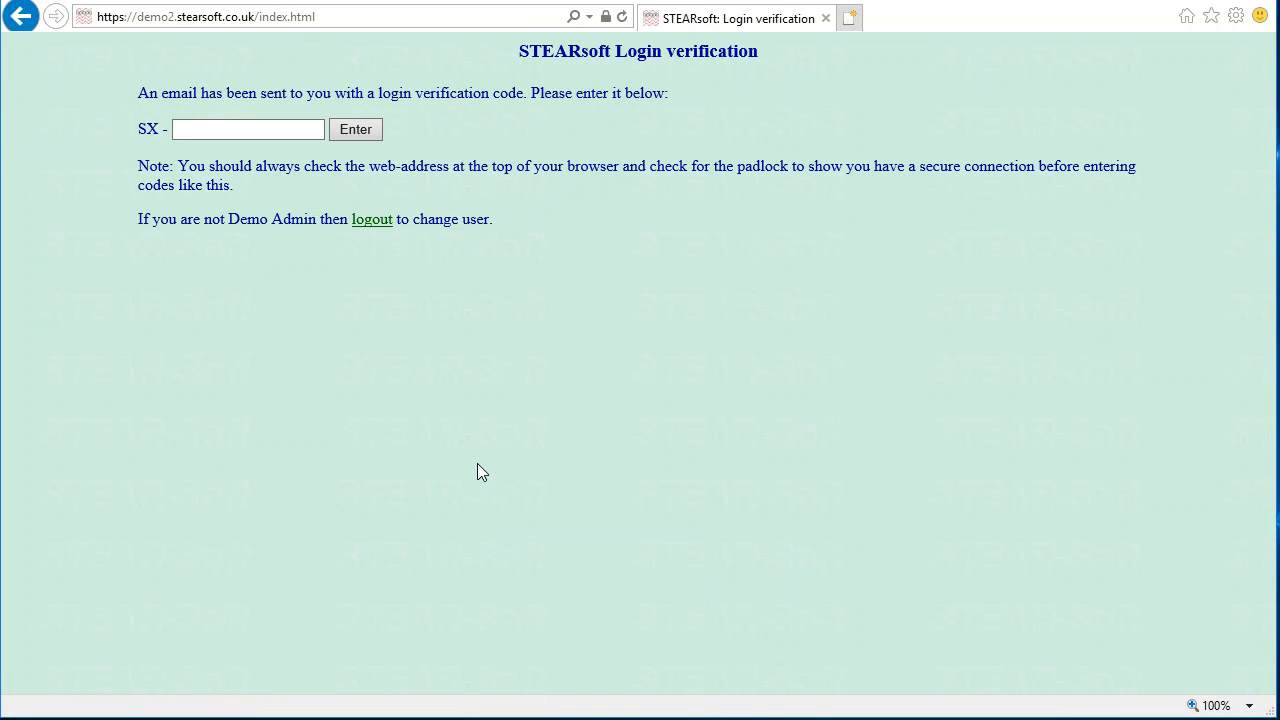
Enter the emailed login verification code and always trust this device.
{"action": "left_click", "coordinate": [272, 129]}
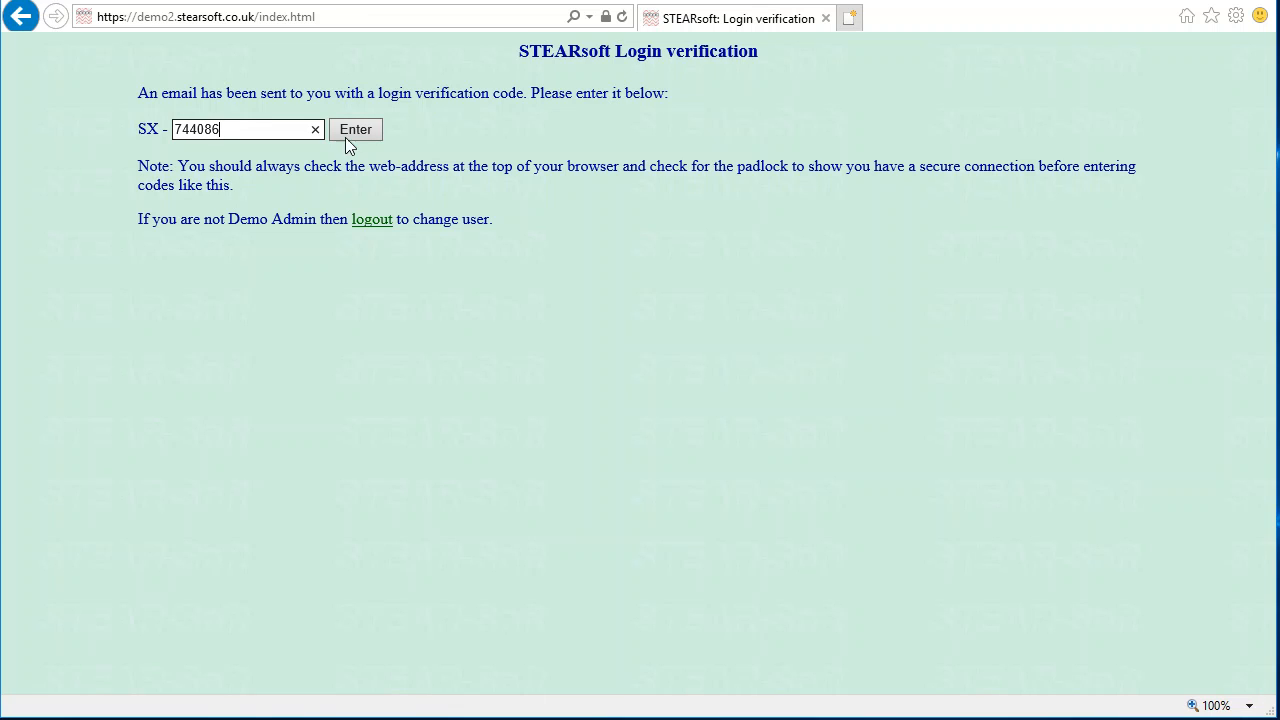
{"action": "left_click", "coordinate": [347, 138]}
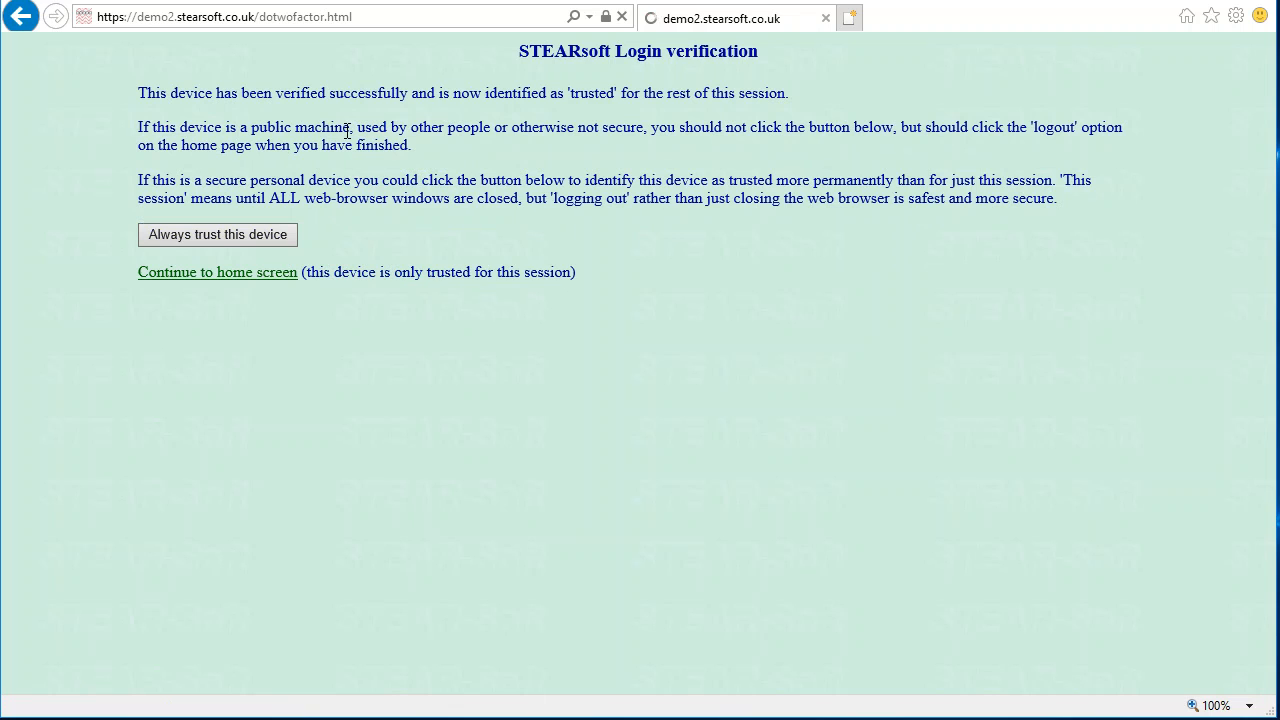
{"action": "left_click", "coordinate": [203, 241]}
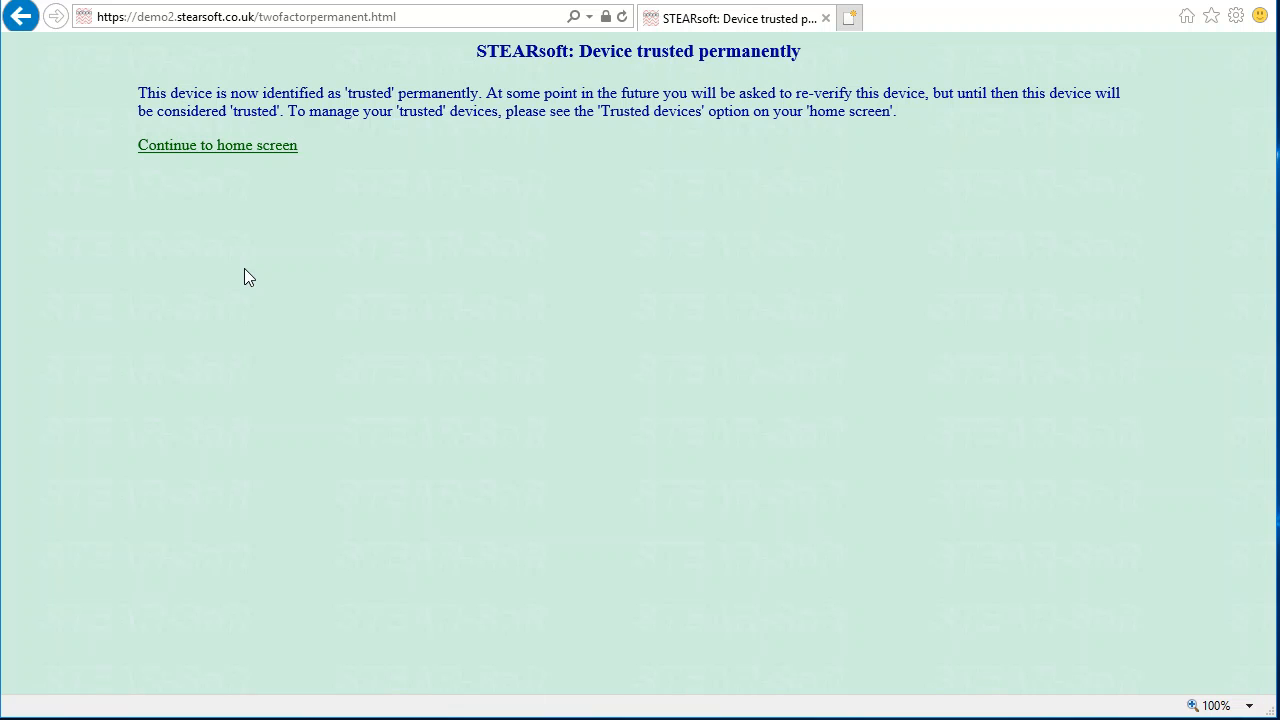
Visit the demo home screen, exit to the Welcome page, and check the email's default.html link.
{"action": "left_click", "coordinate": [198, 146]}
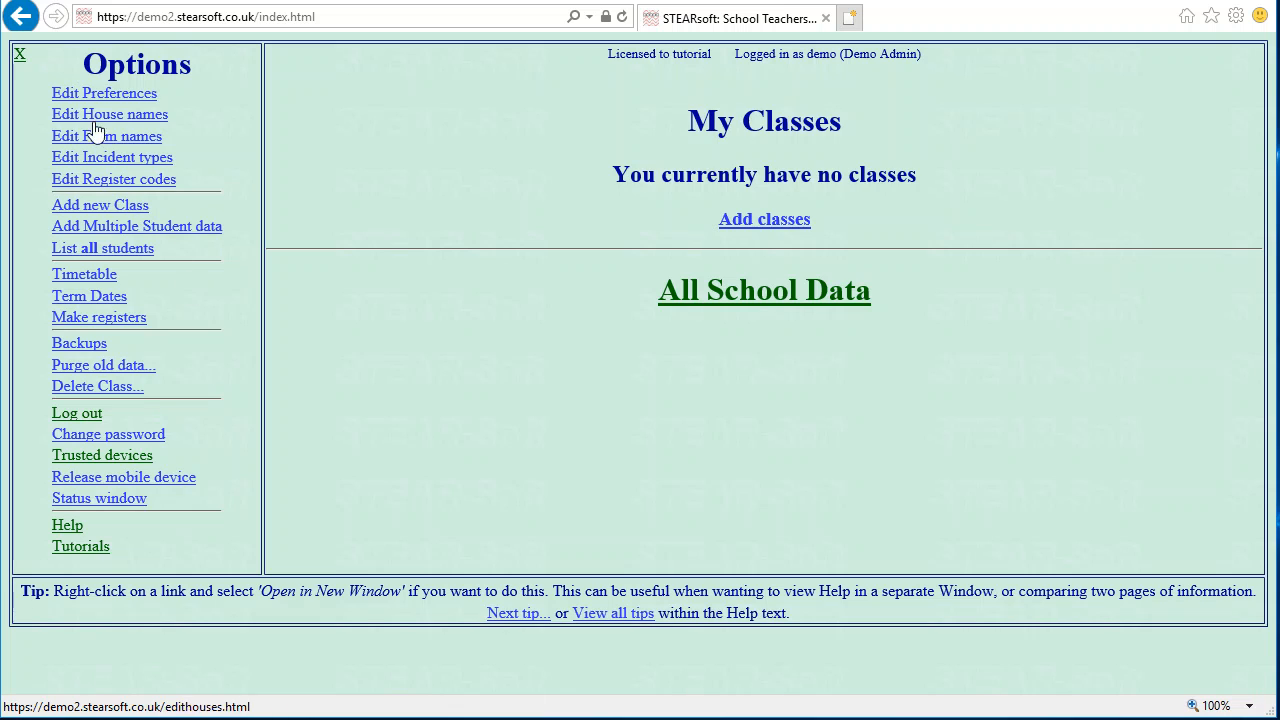
{"action": "left_click", "coordinate": [20, 58]}
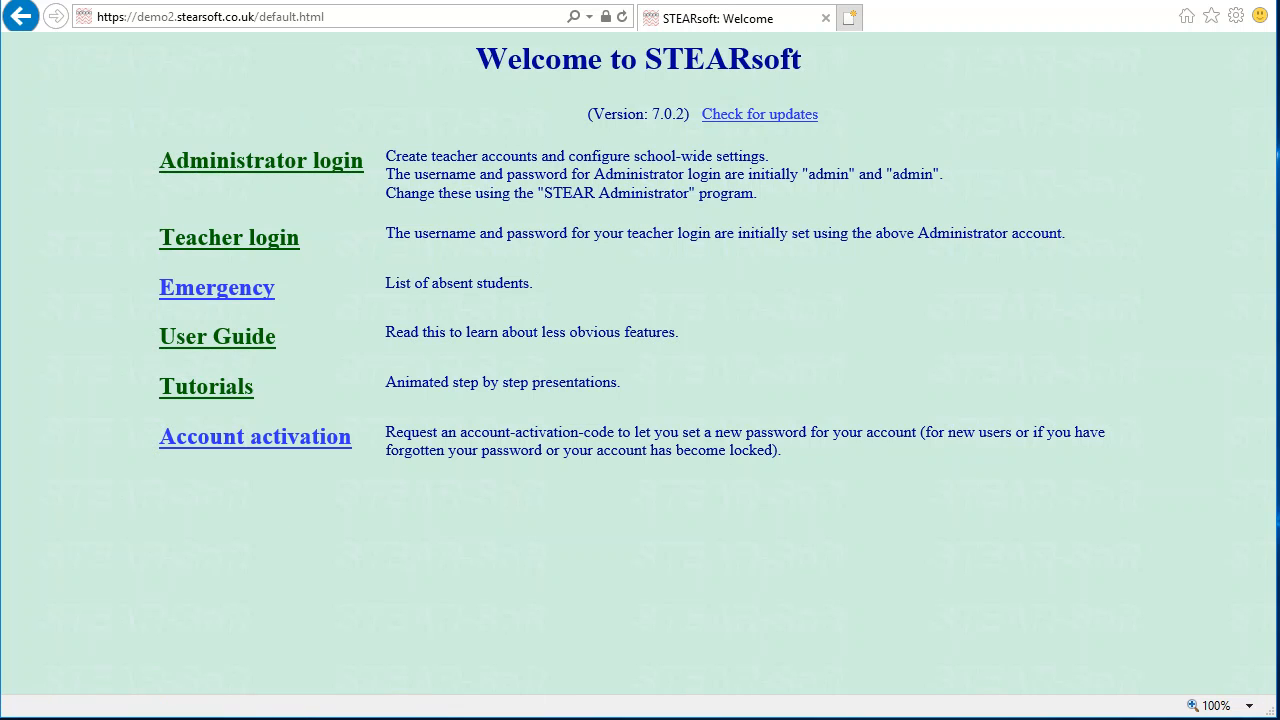
{"action": "key", "text": "alt+Tab"}
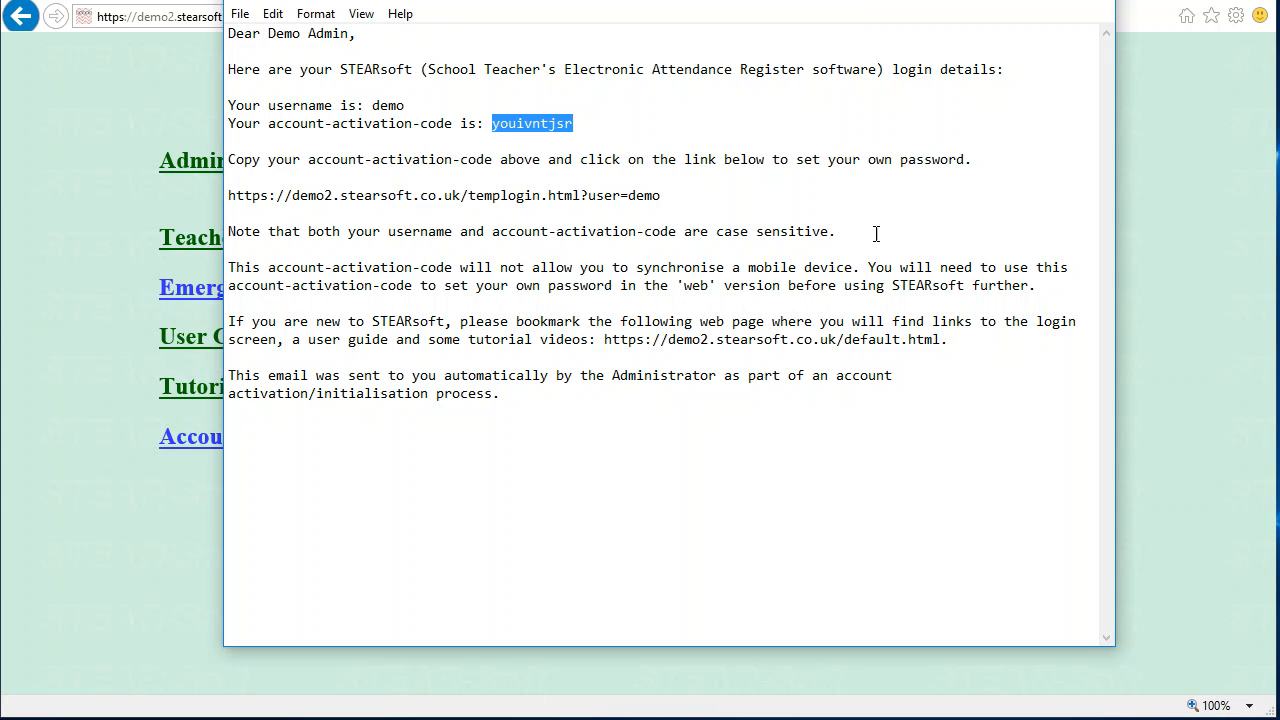
{"action": "left_click_drag", "start_coordinate": [604, 339], "coordinate": [932, 344]}
{"action": "left_click", "coordinate": [932, 344]}
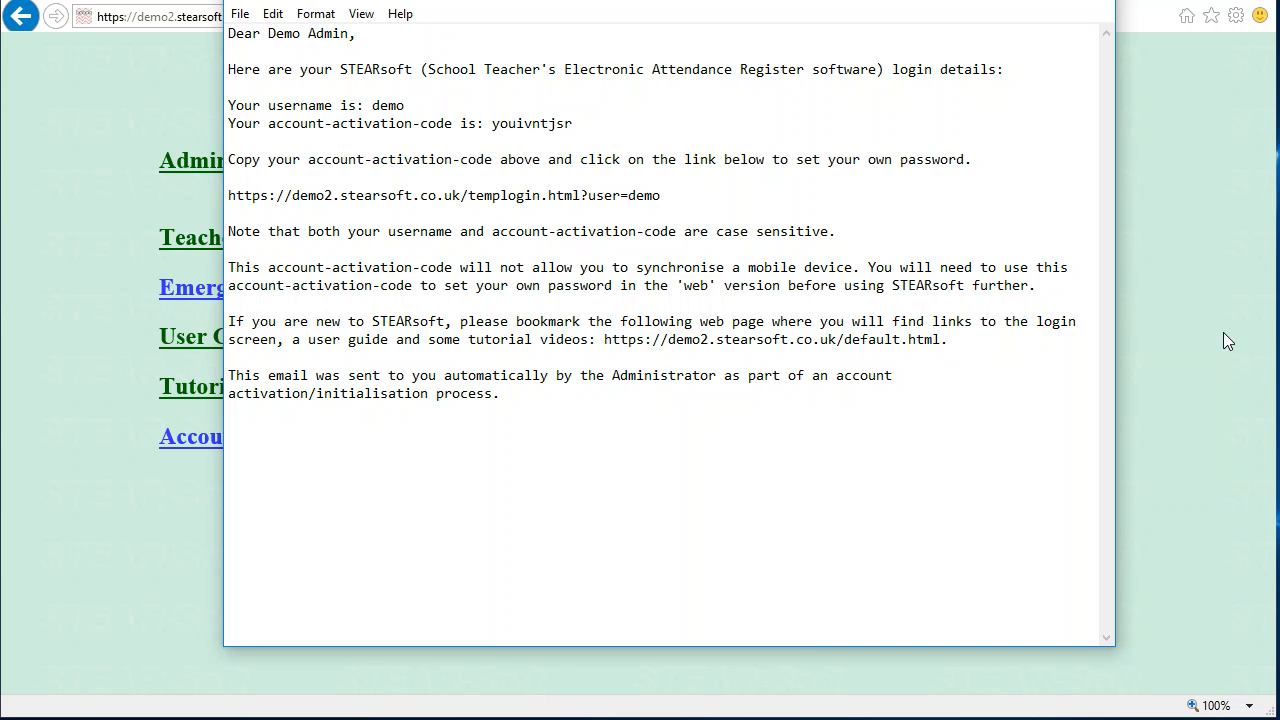
{"action": "left_click", "coordinate": [1193, 295]}
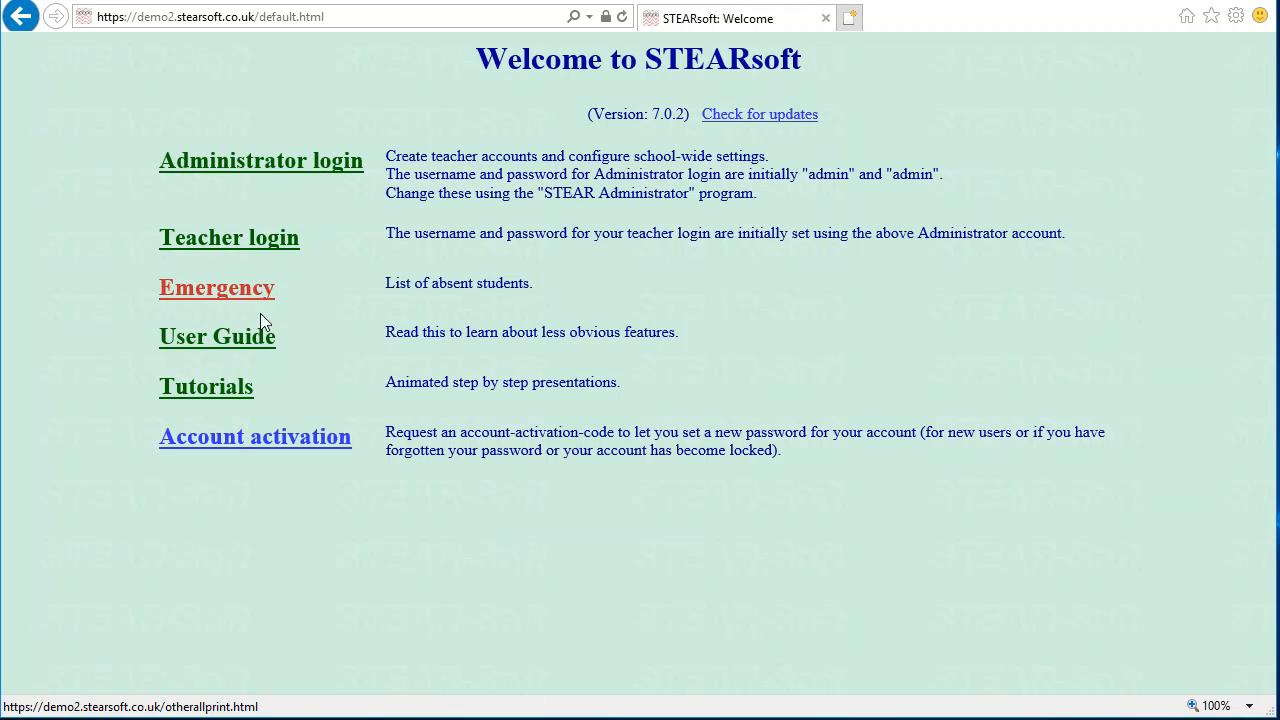
Try the Administrator and Teacher logins, returning to the Welcome page each time.
{"action": "left_click", "coordinate": [287, 168]}
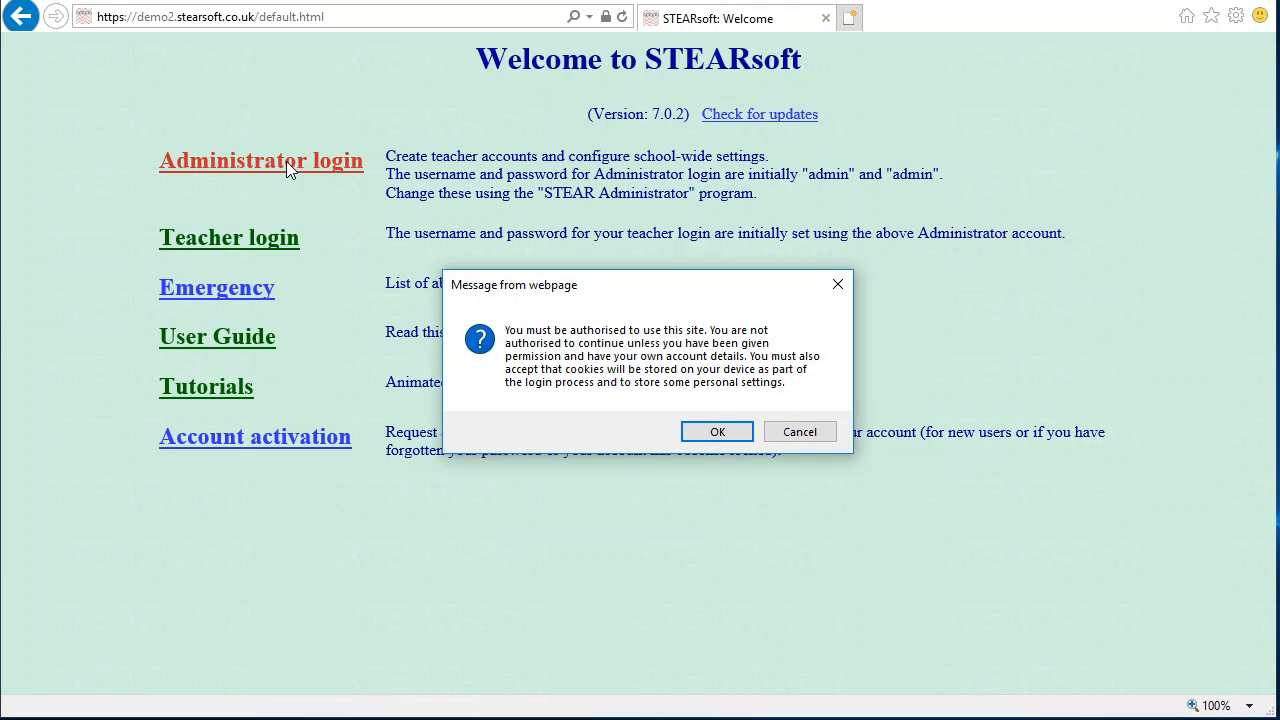
{"action": "left_click", "coordinate": [700, 434]}
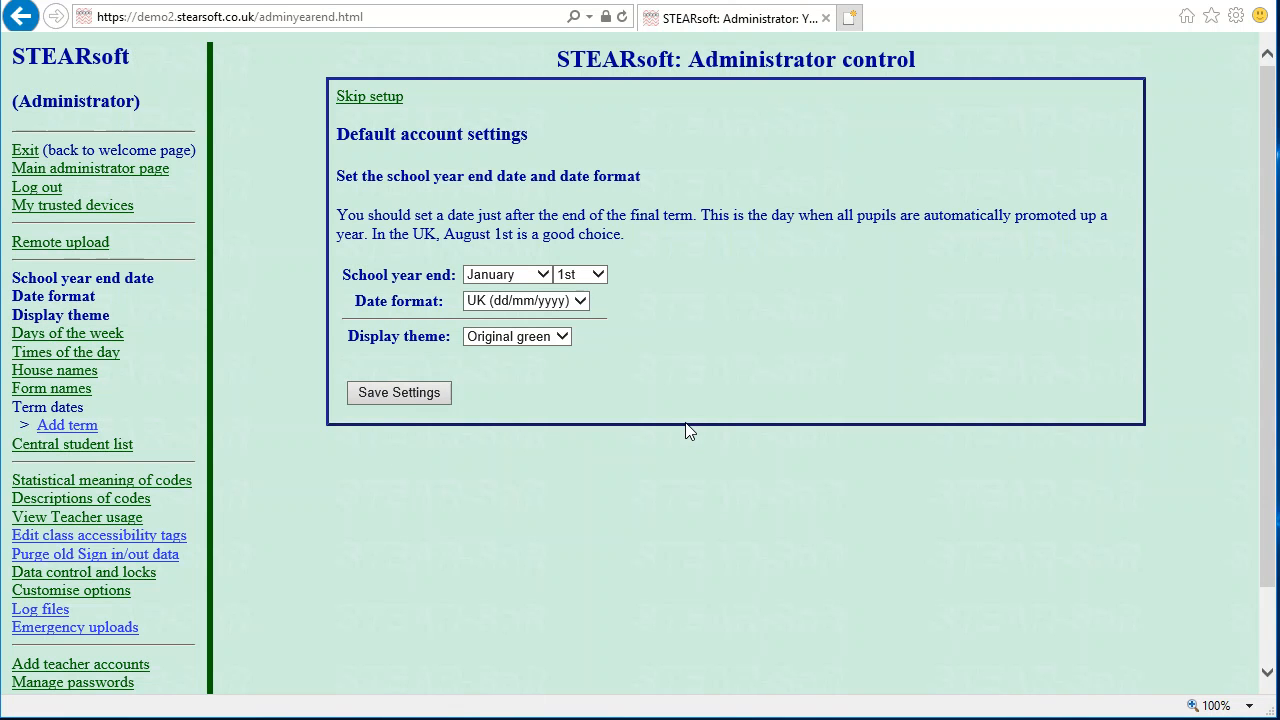
{"action": "left_click", "coordinate": [31, 152]}
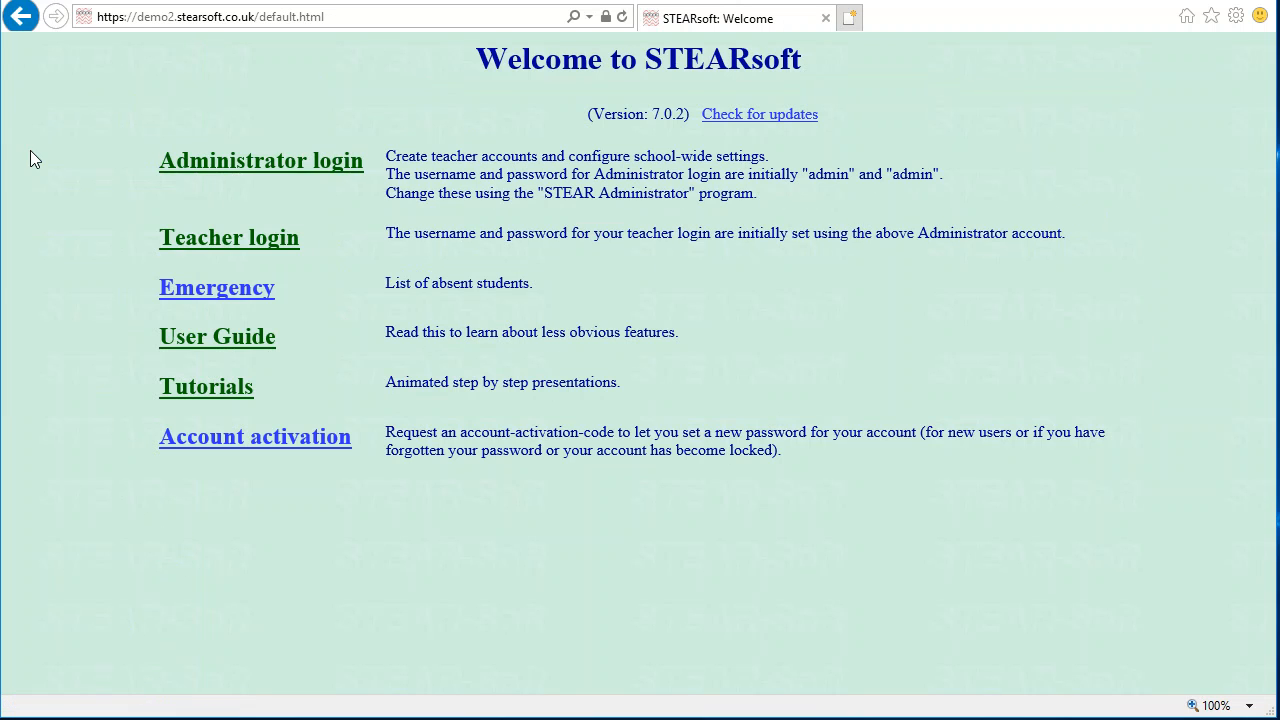
{"action": "left_click", "coordinate": [262, 241]}
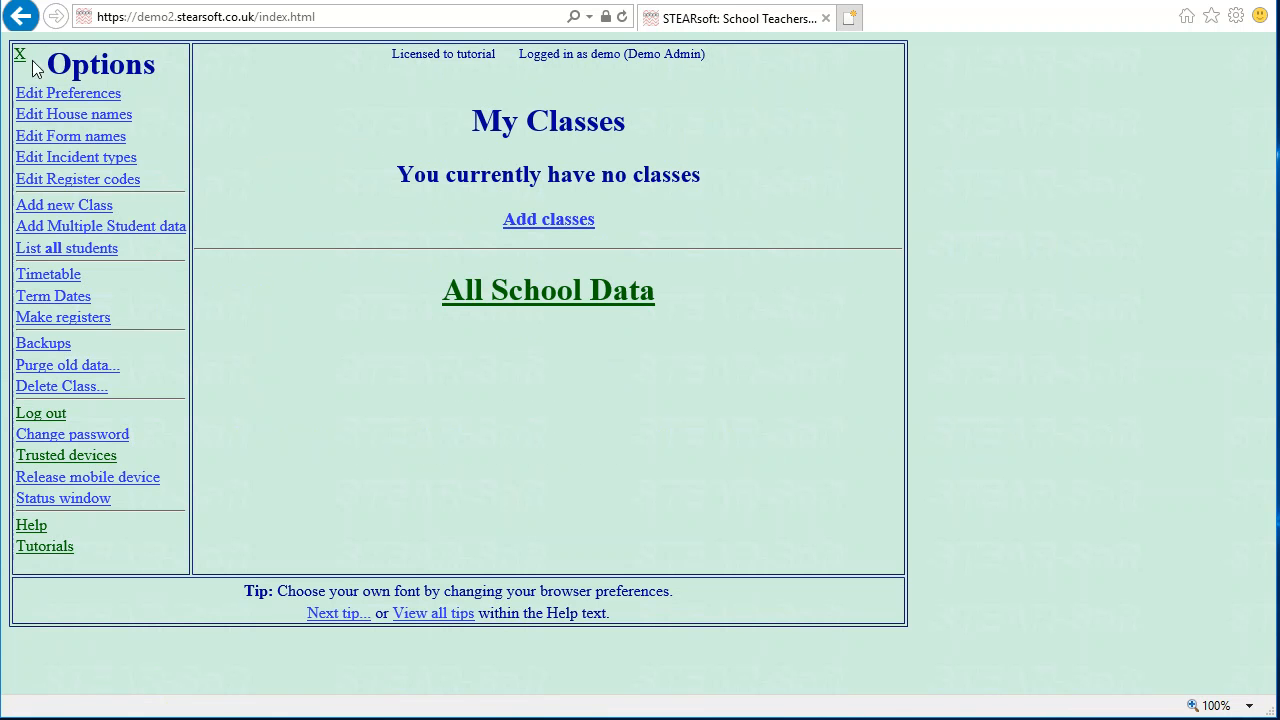
{"action": "left_click", "coordinate": [22, 58]}
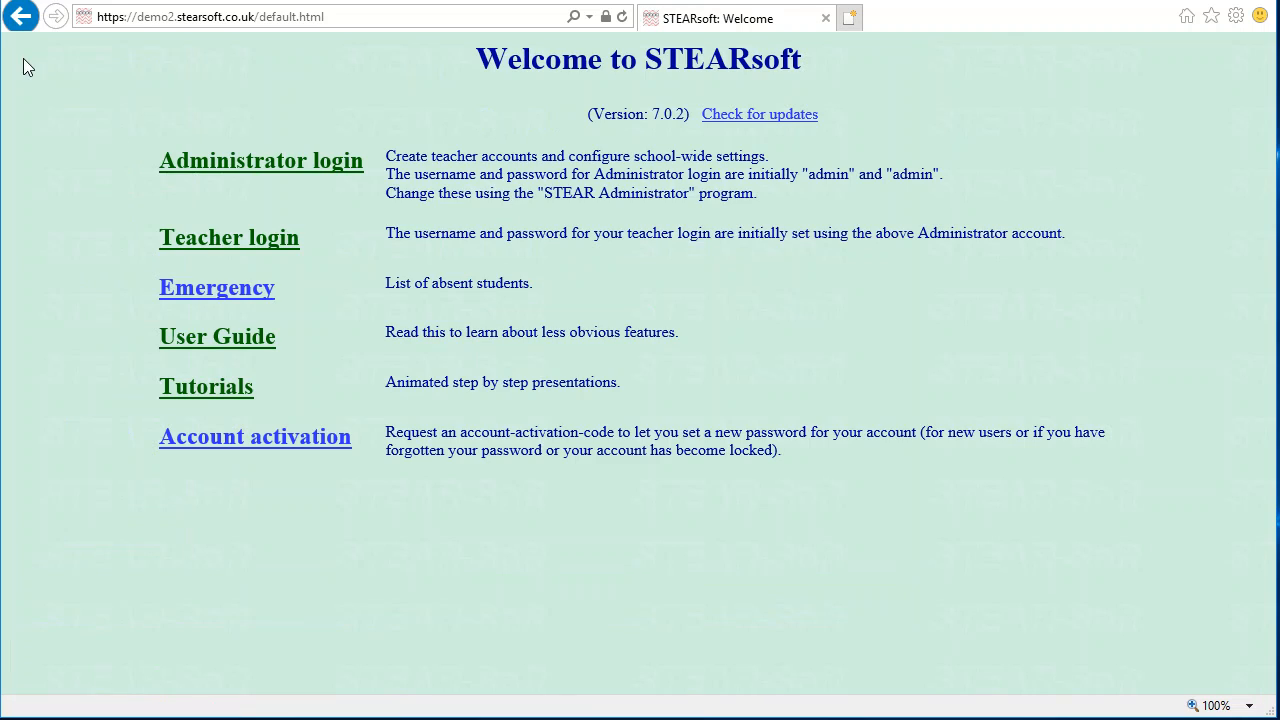
{"action": "left_click", "coordinate": [266, 178]}
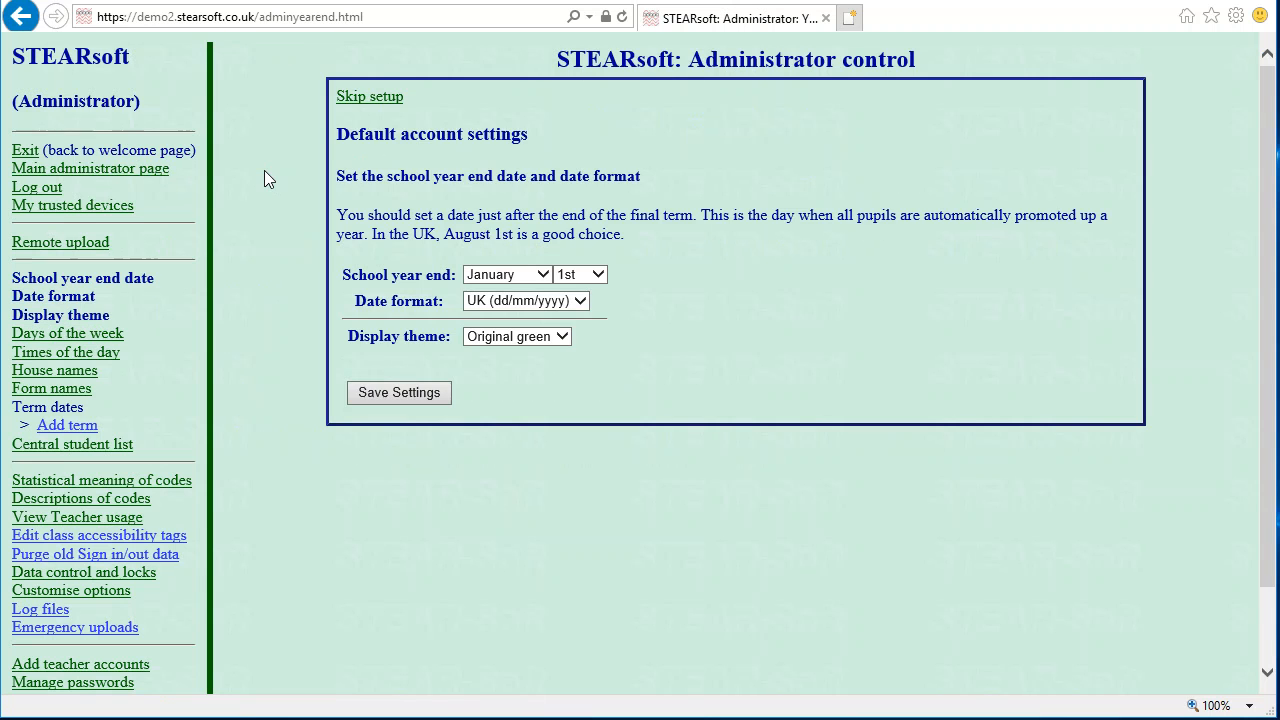
{"action": "left_click", "coordinate": [28, 152]}
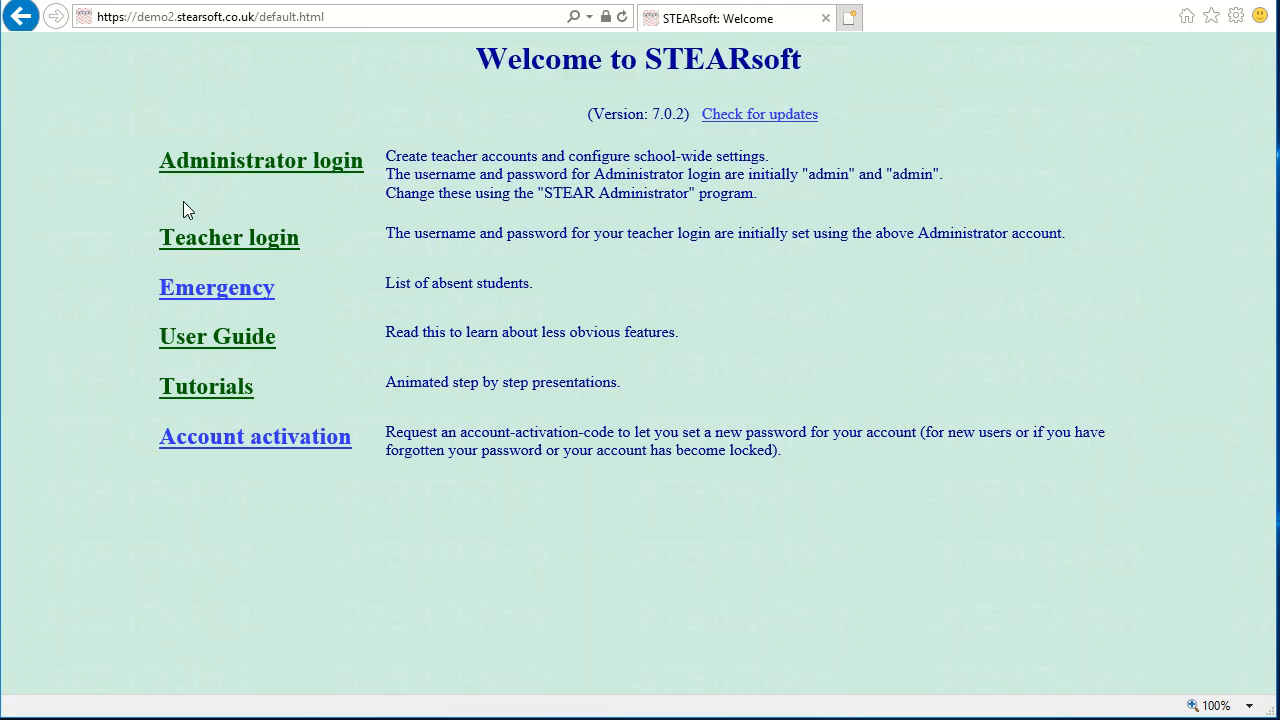
{"action": "left_click", "coordinate": [218, 238]}
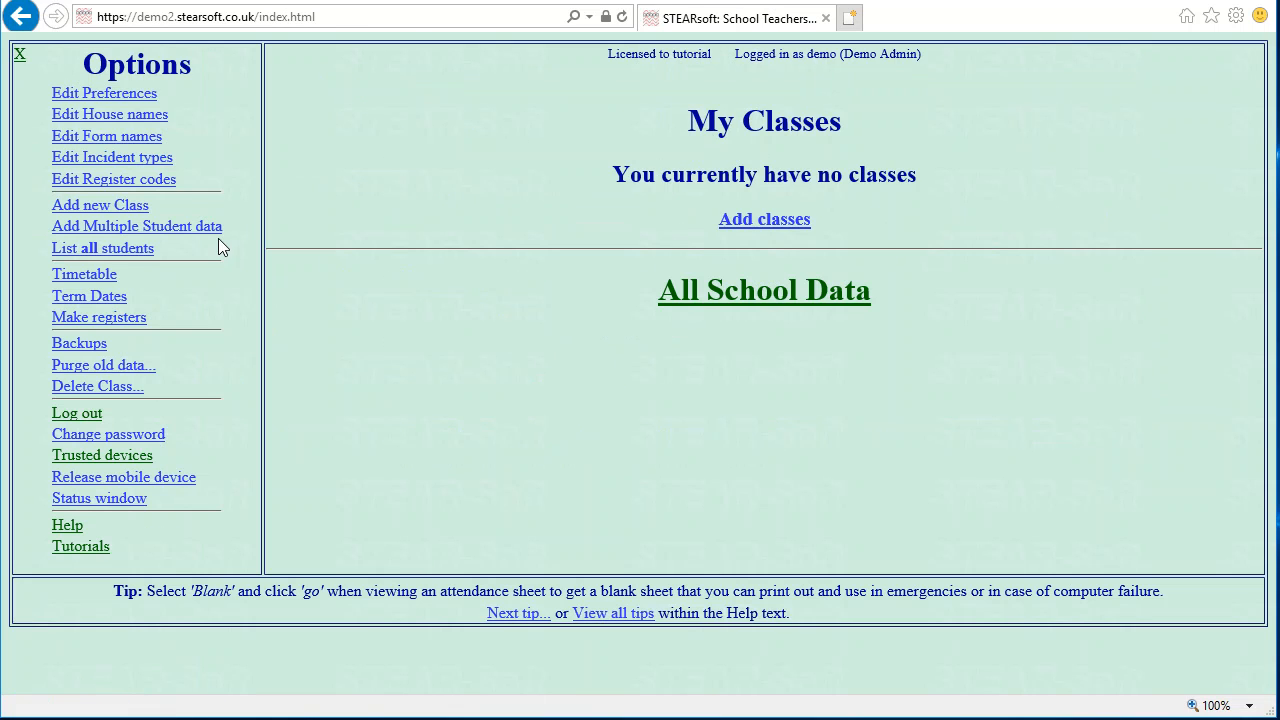
{"action": "left_click", "coordinate": [20, 55]}
In Administrator control's default account settings, set the school year end month to August.
{"action": "left_click", "coordinate": [235, 162]}
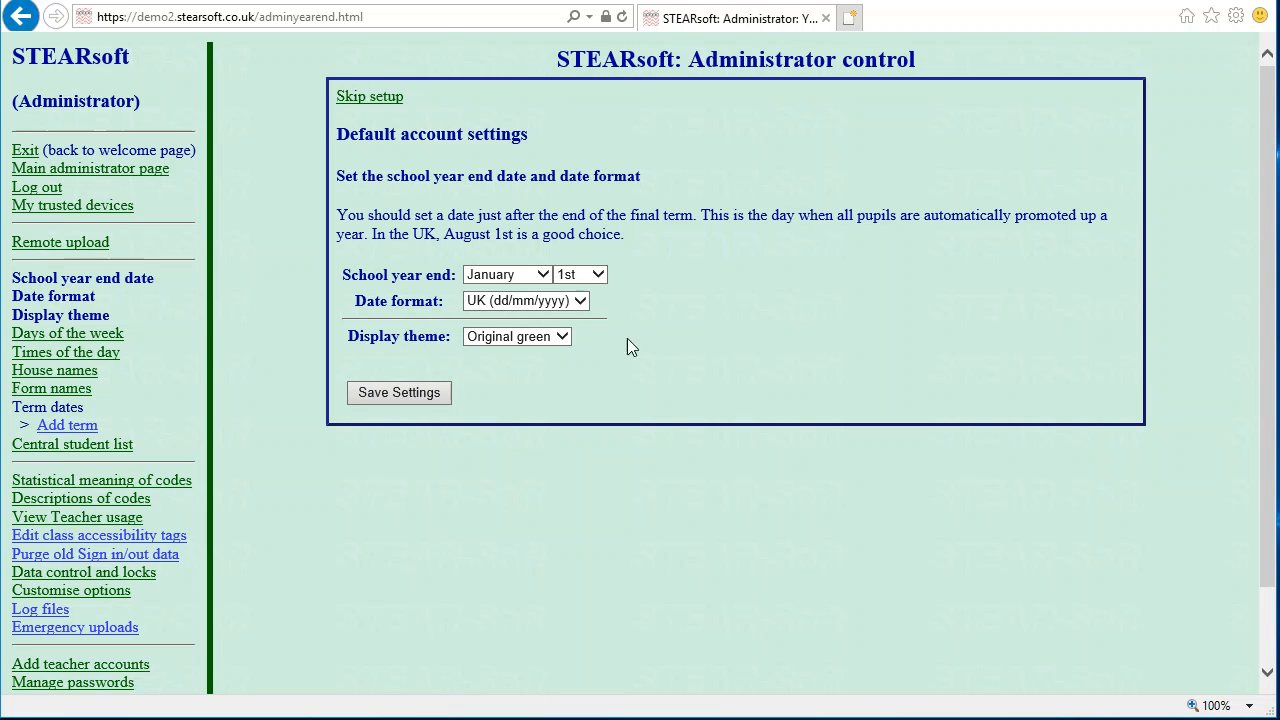
{"action": "triple_click", "coordinate": [400, 225]}
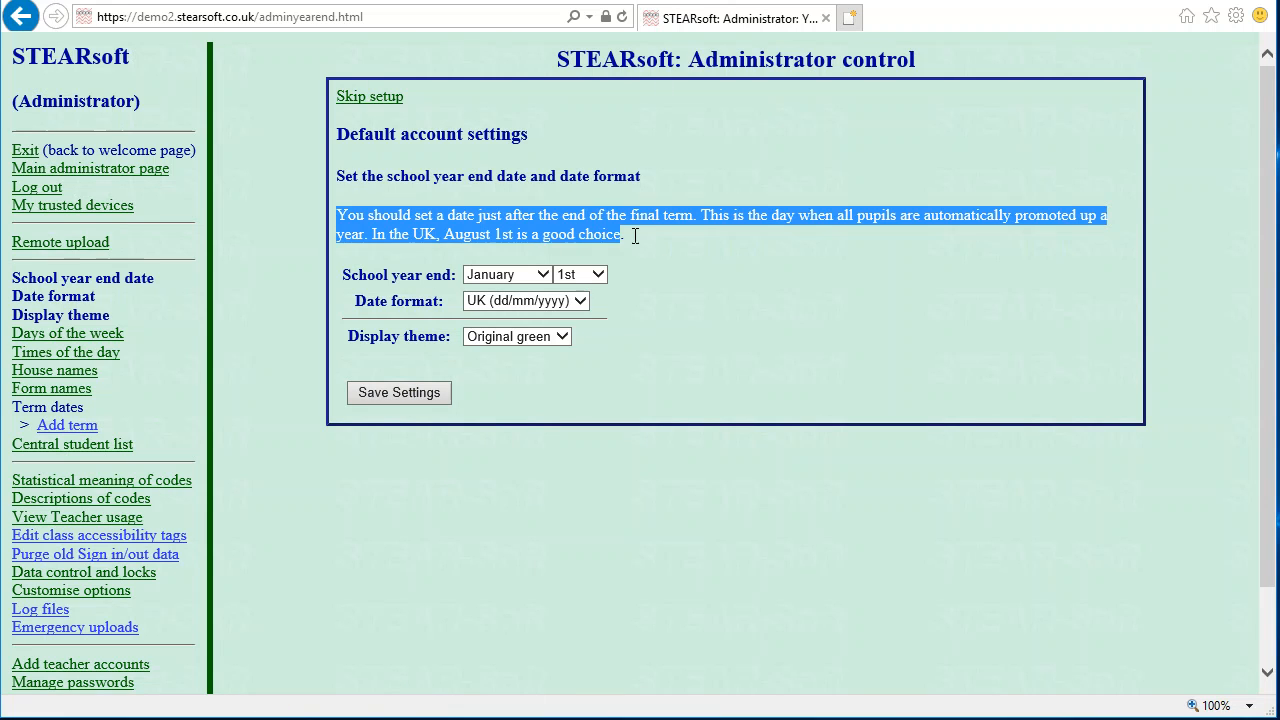
{"action": "left_click", "coordinate": [653, 235]}
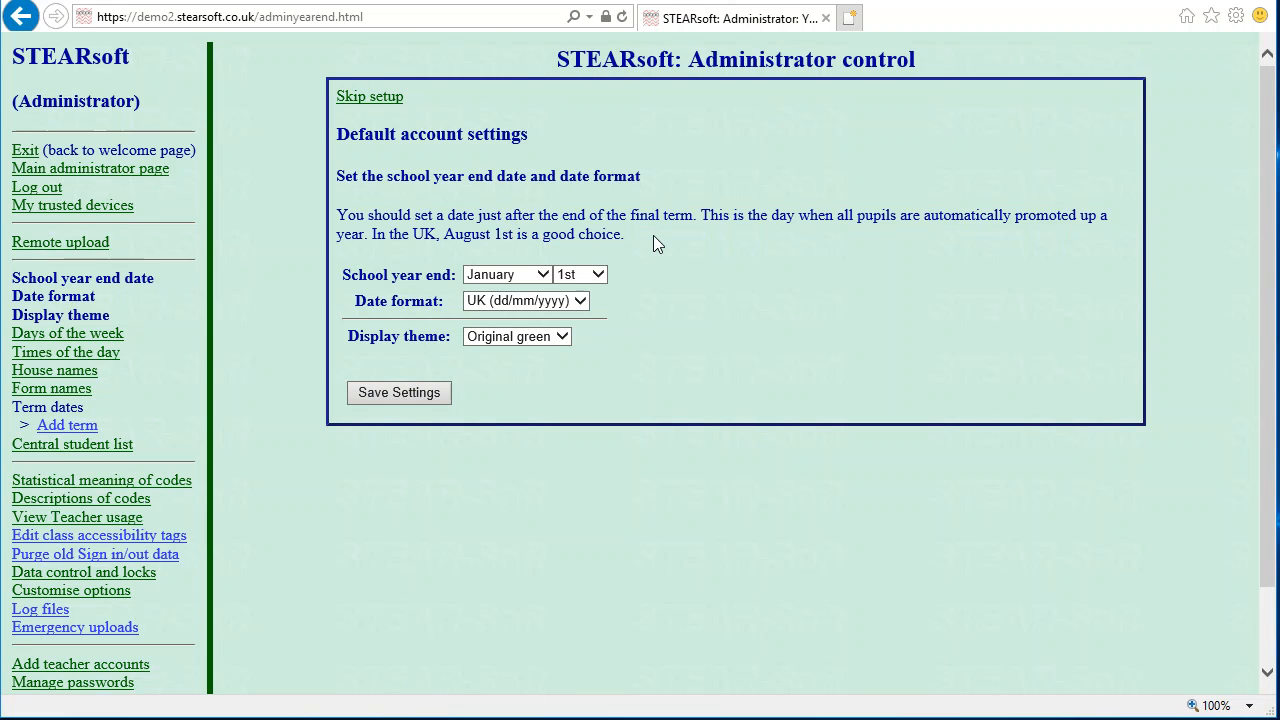
{"action": "left_click", "coordinate": [500, 276]}
{"action": "left_click", "coordinate": [516, 380]}
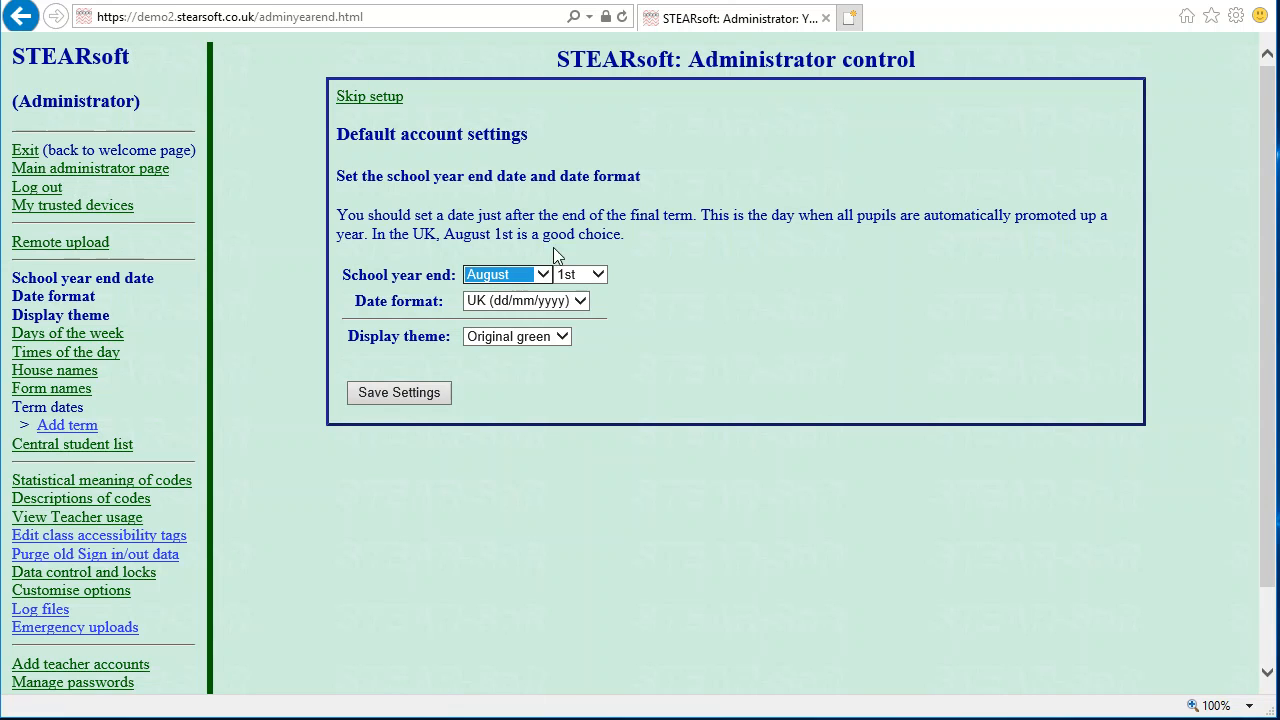
{"action": "left_click", "coordinate": [507, 494]}
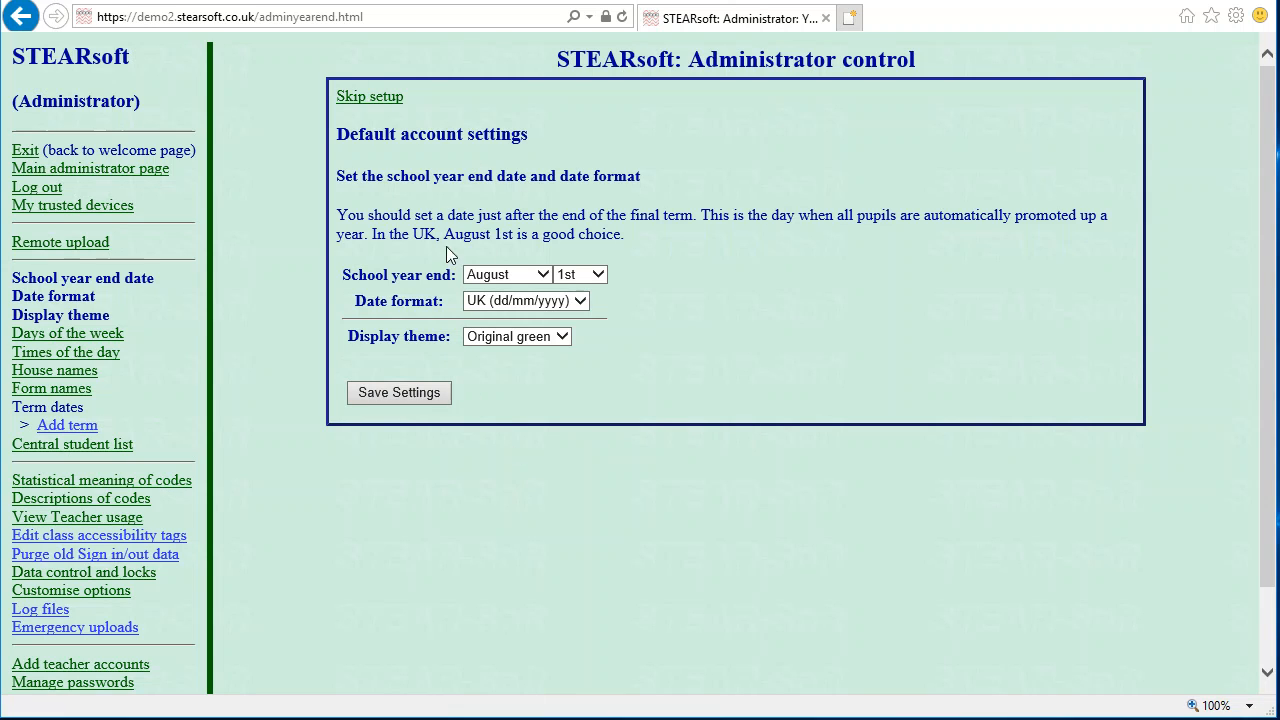
Save the August 1st school year-end setting, advancing to Remote upload setup.
{"action": "left_click", "coordinate": [366, 392]}
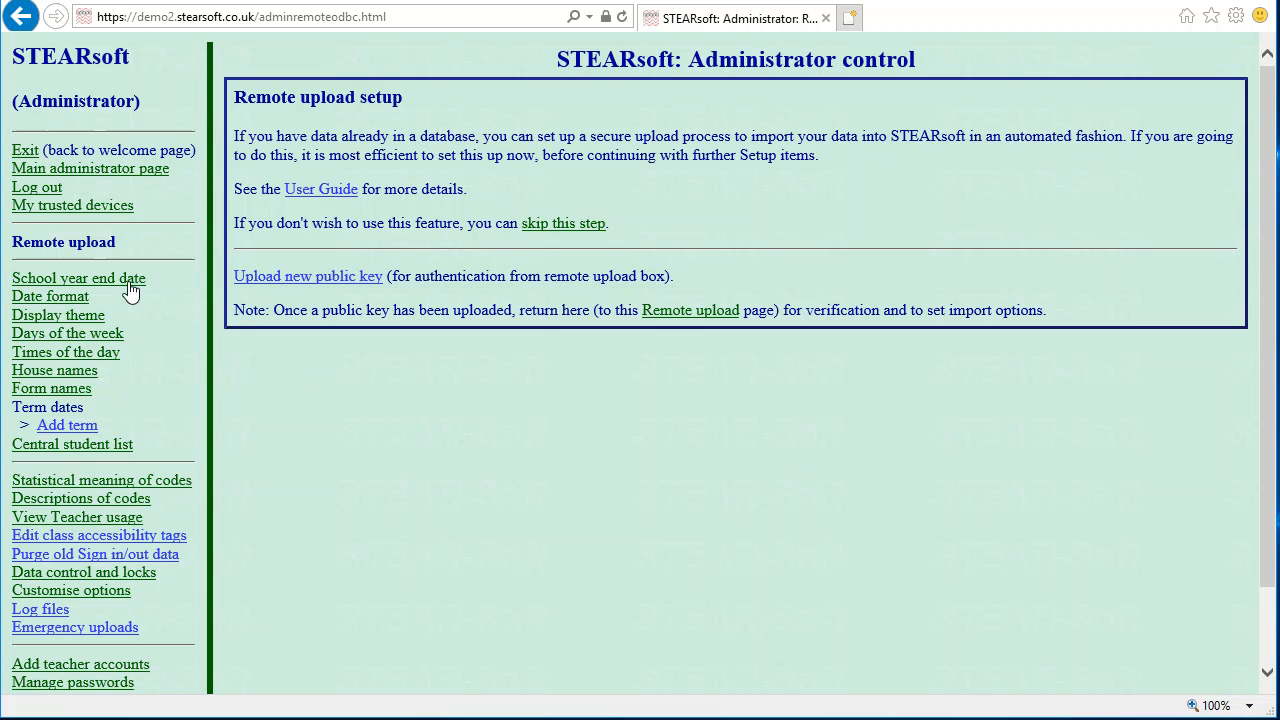
{"action": "left_click_drag", "start_coordinate": [30, 241], "coordinate": [119, 241]}
{"action": "left_click", "coordinate": [360, 218]}
Skip Remote upload, preview the Advanced fully flexible days table, then return to days-of-week choices.
{"action": "left_click", "coordinate": [570, 225]}
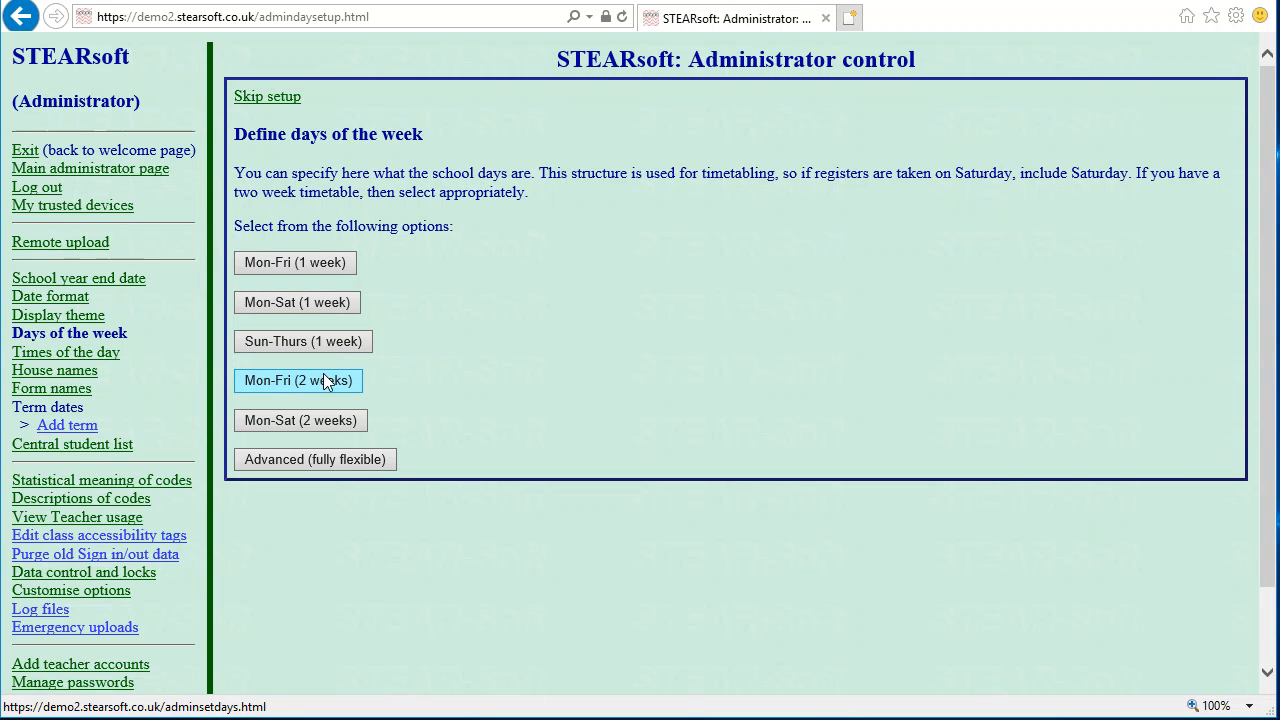
{"action": "left_click", "coordinate": [257, 460]}
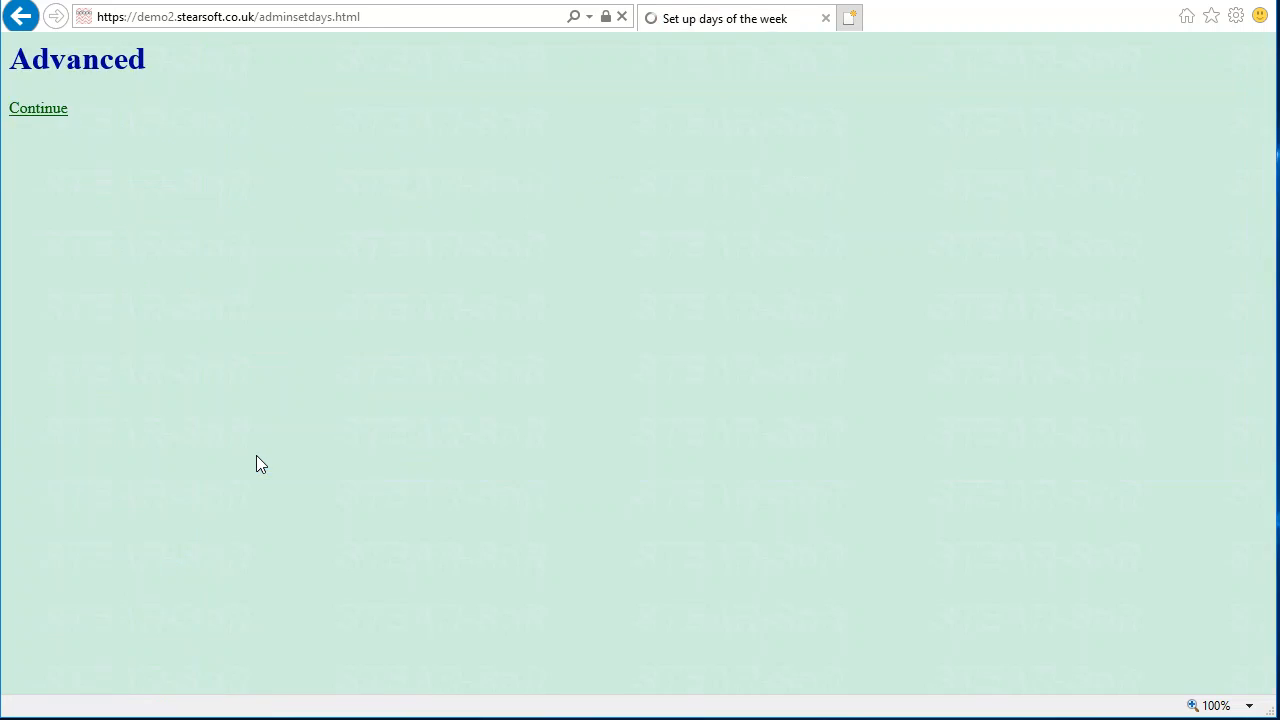
{"action": "left_click", "coordinate": [420, 463]}
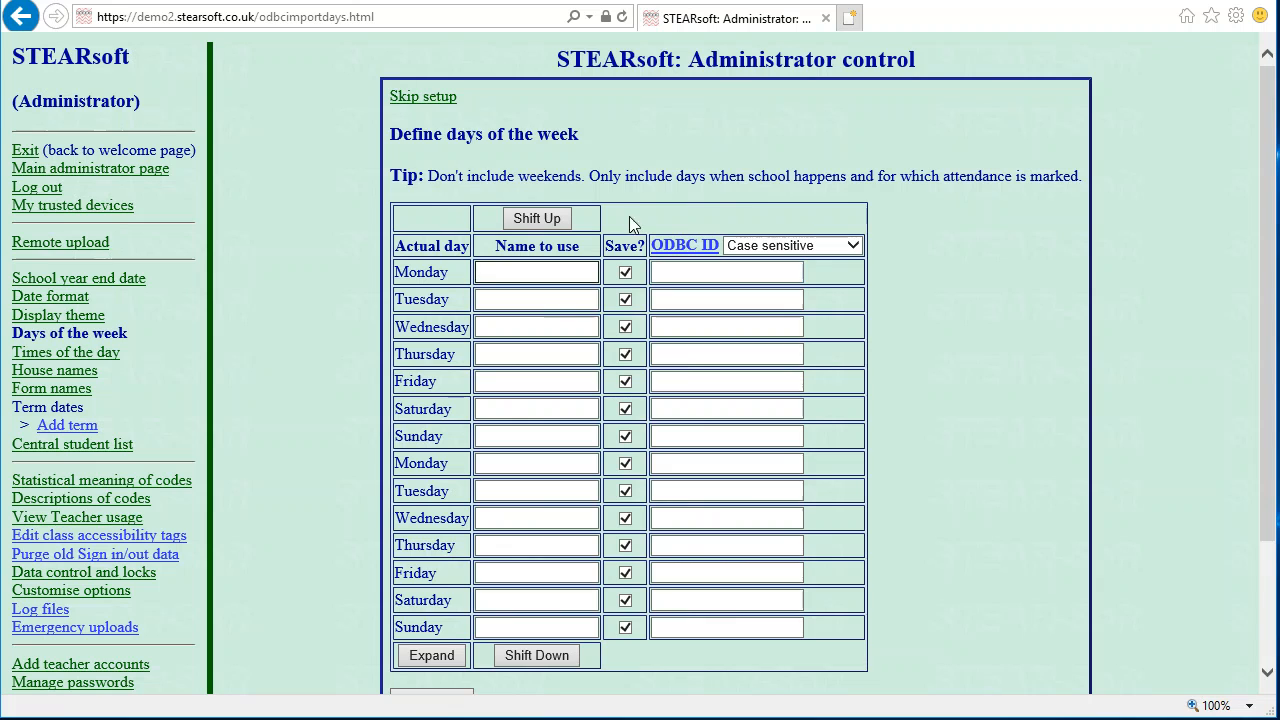
{"action": "left_click", "coordinate": [24, 18]}
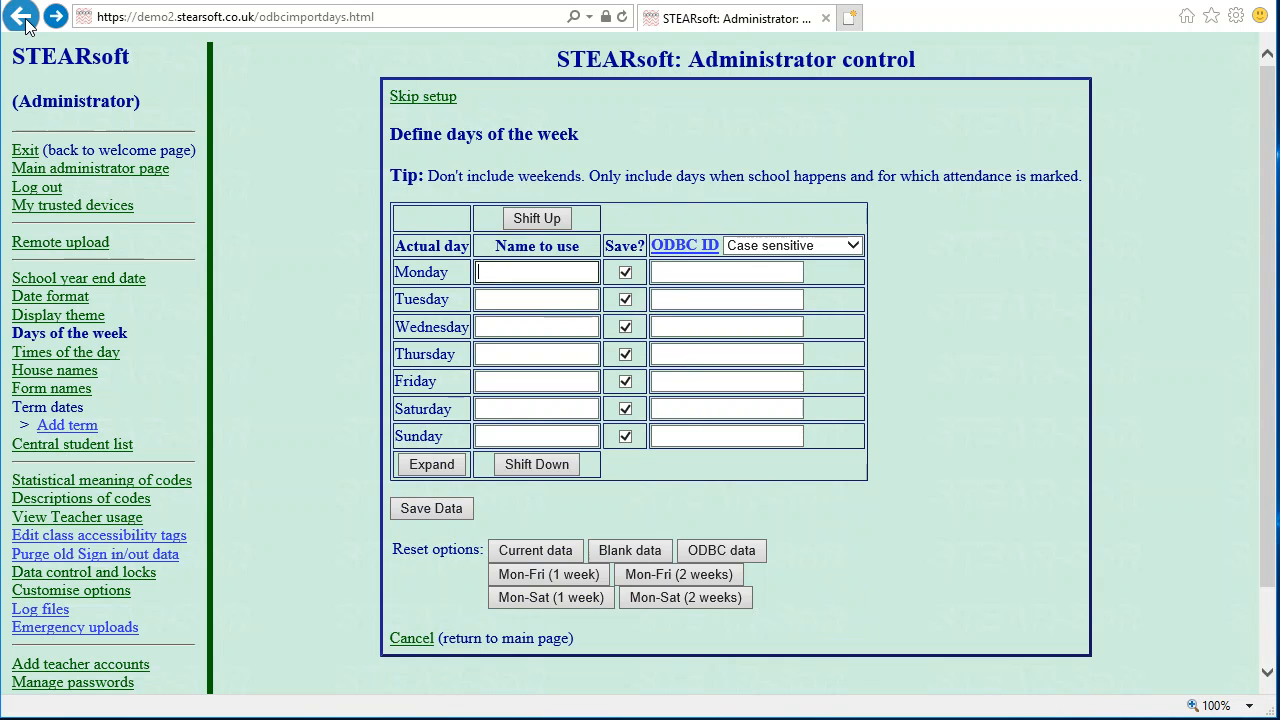
{"action": "left_click", "coordinate": [24, 18]}
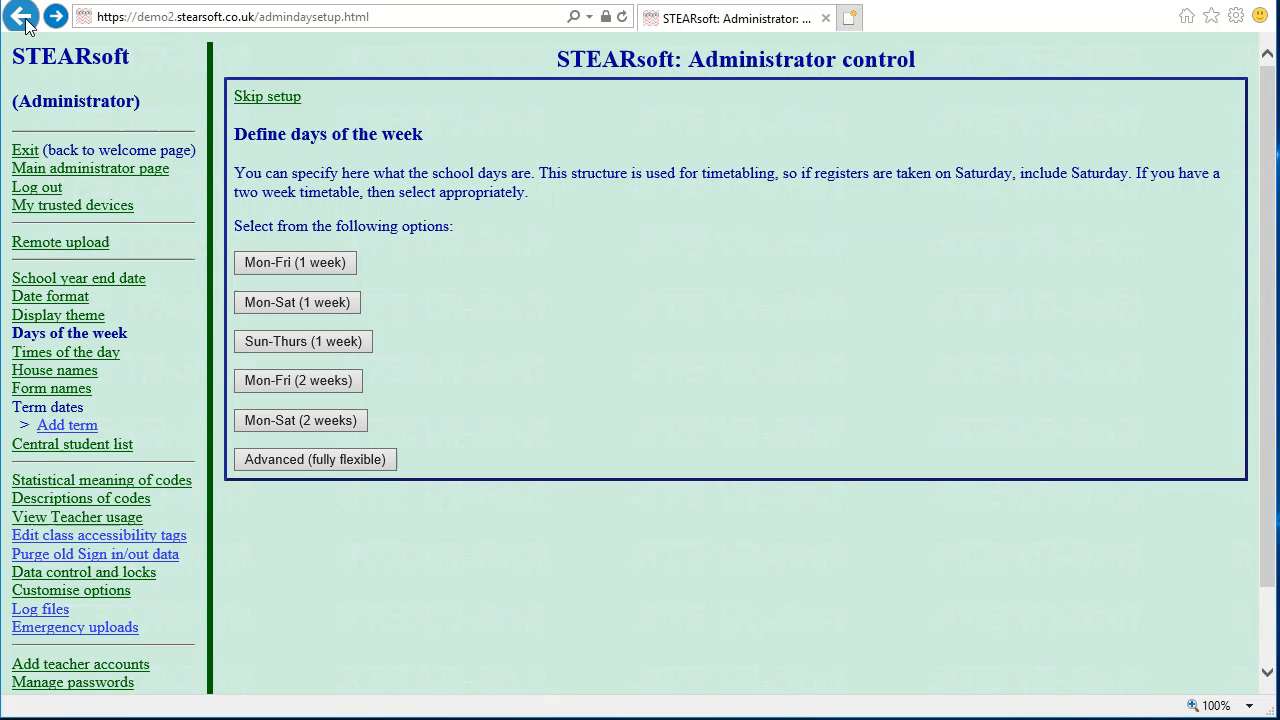
Choose a one-week Mon-Fri school week.
{"action": "left_click", "coordinate": [295, 262]}
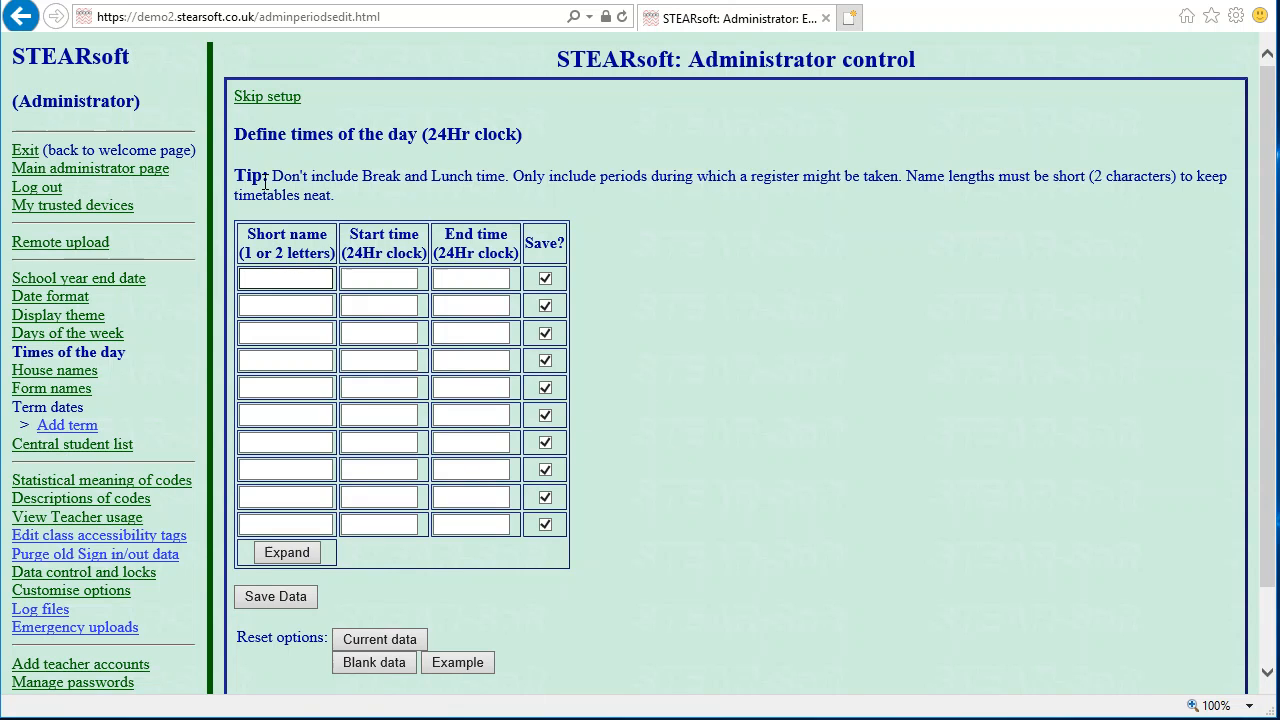
{"action": "left_click_drag", "start_coordinate": [265, 180], "coordinate": [683, 200]}
{"action": "left_click", "coordinate": [667, 194]}
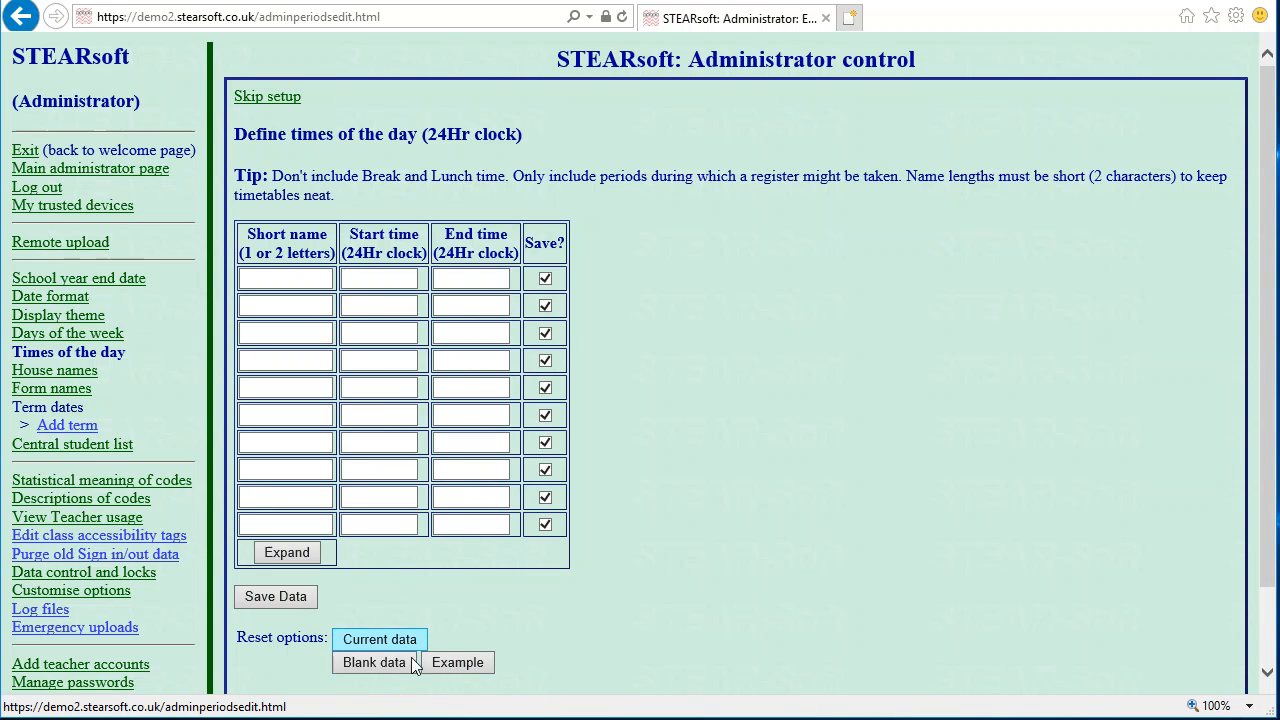
Fill the periods with the example times and rename ra to am and rp to pm.
{"action": "left_click", "coordinate": [463, 665]}
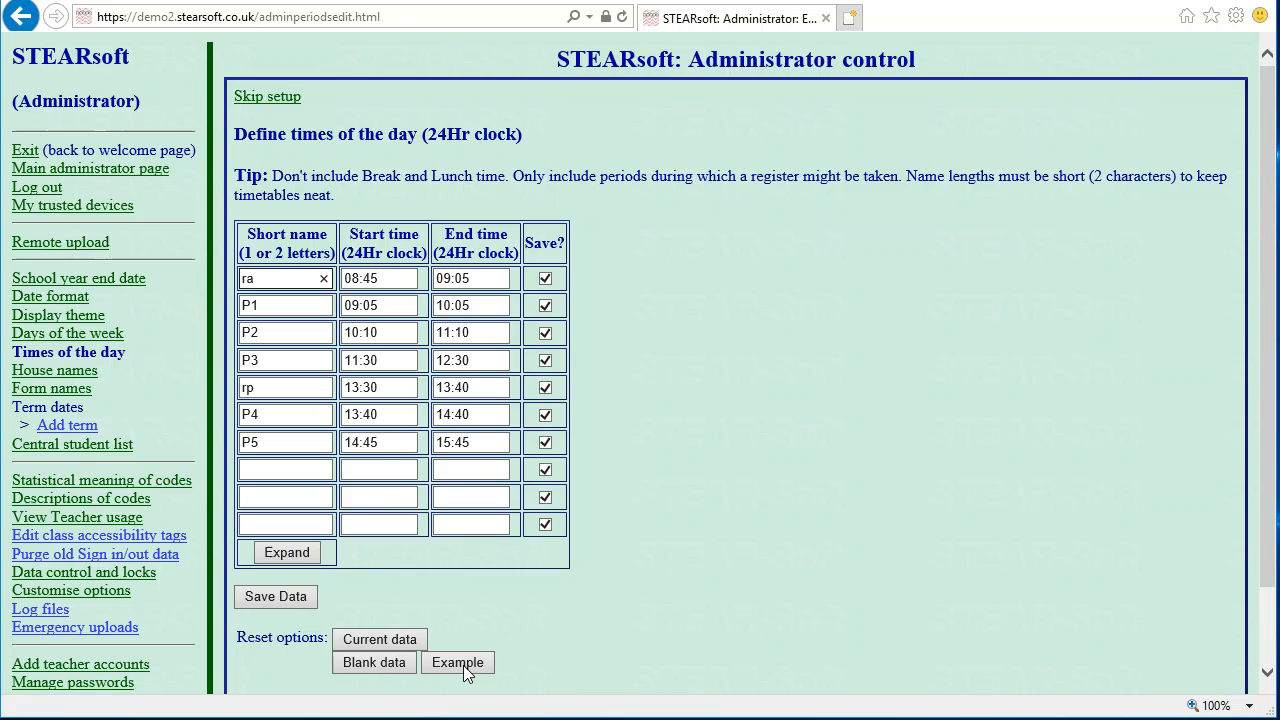
{"action": "left_click_drag", "start_coordinate": [274, 279], "coordinate": [236, 282]}
{"action": "type", "text": "am"}
{"action": "double_click", "coordinate": [262, 388]}
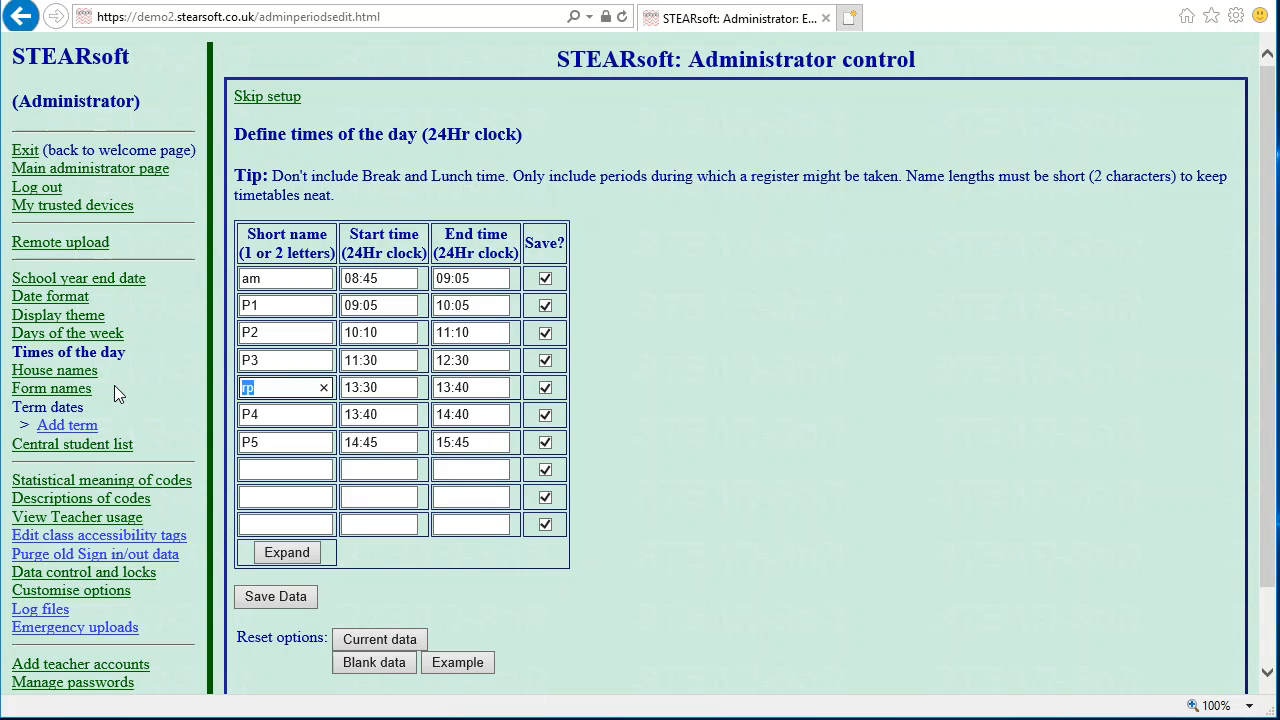
{"action": "type", "text": "pm"}
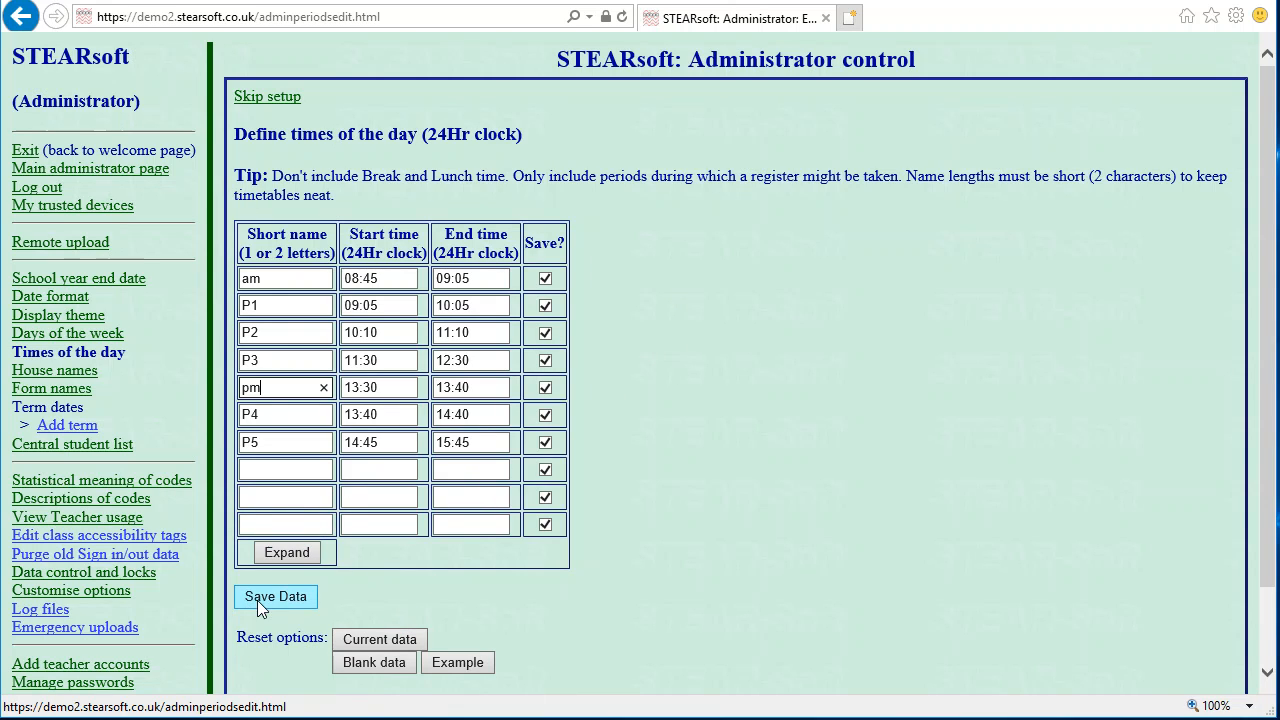
Save the periods, save example houses Red, Blue, Green and Yellow, and skip Form names.
{"action": "left_click", "coordinate": [290, 597]}
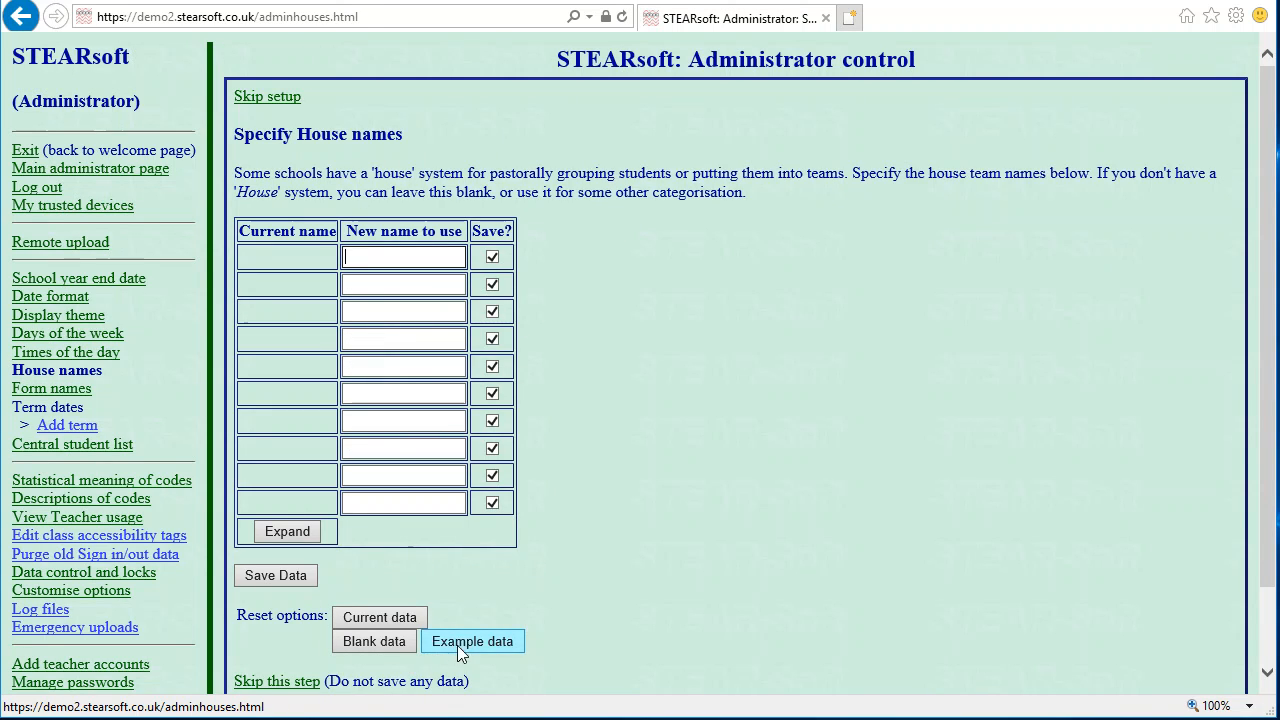
{"action": "left_click", "coordinate": [468, 641]}
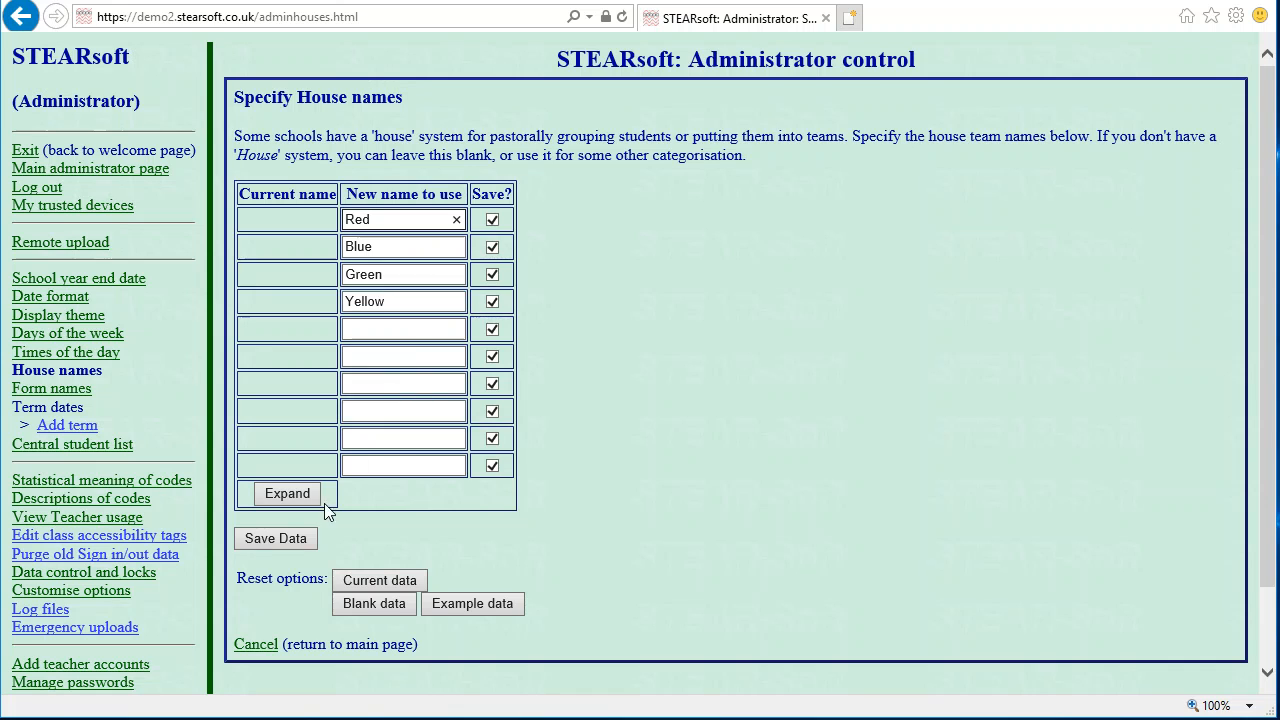
{"action": "left_click", "coordinate": [275, 537]}
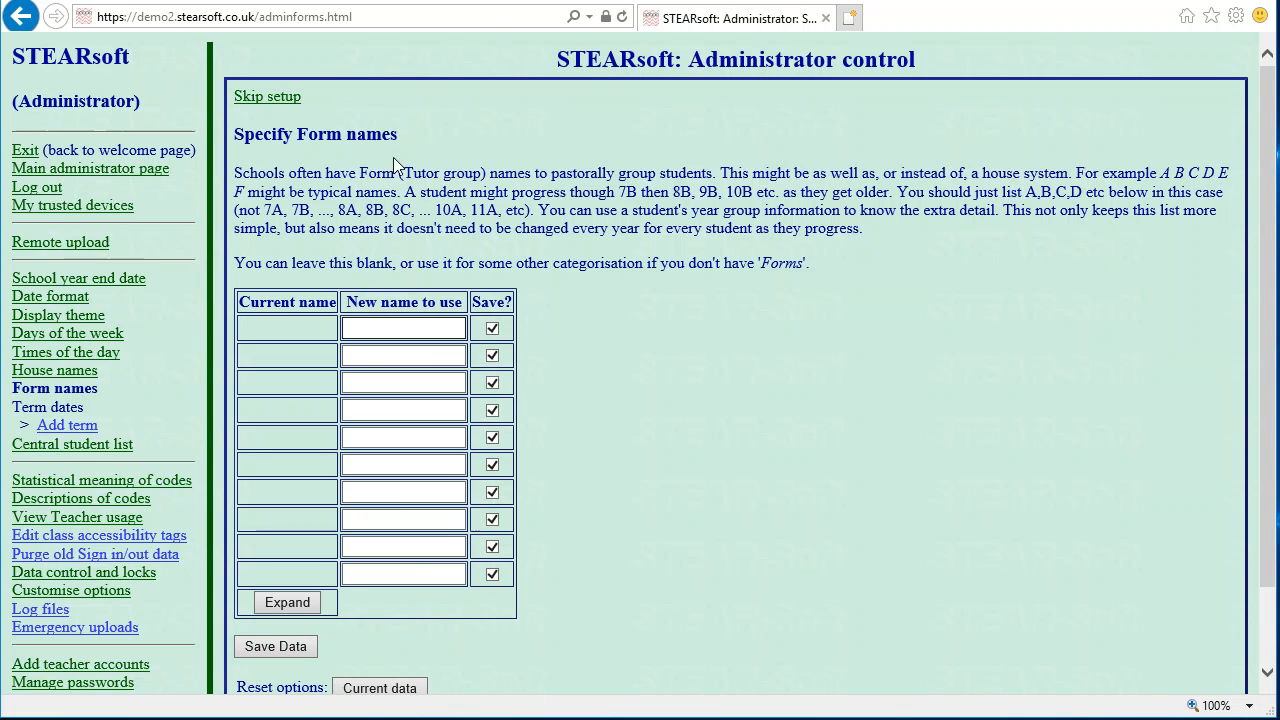
{"action": "scroll", "coordinate": [421, 580], "scroll_direction": "down", "scroll_amount": 2}
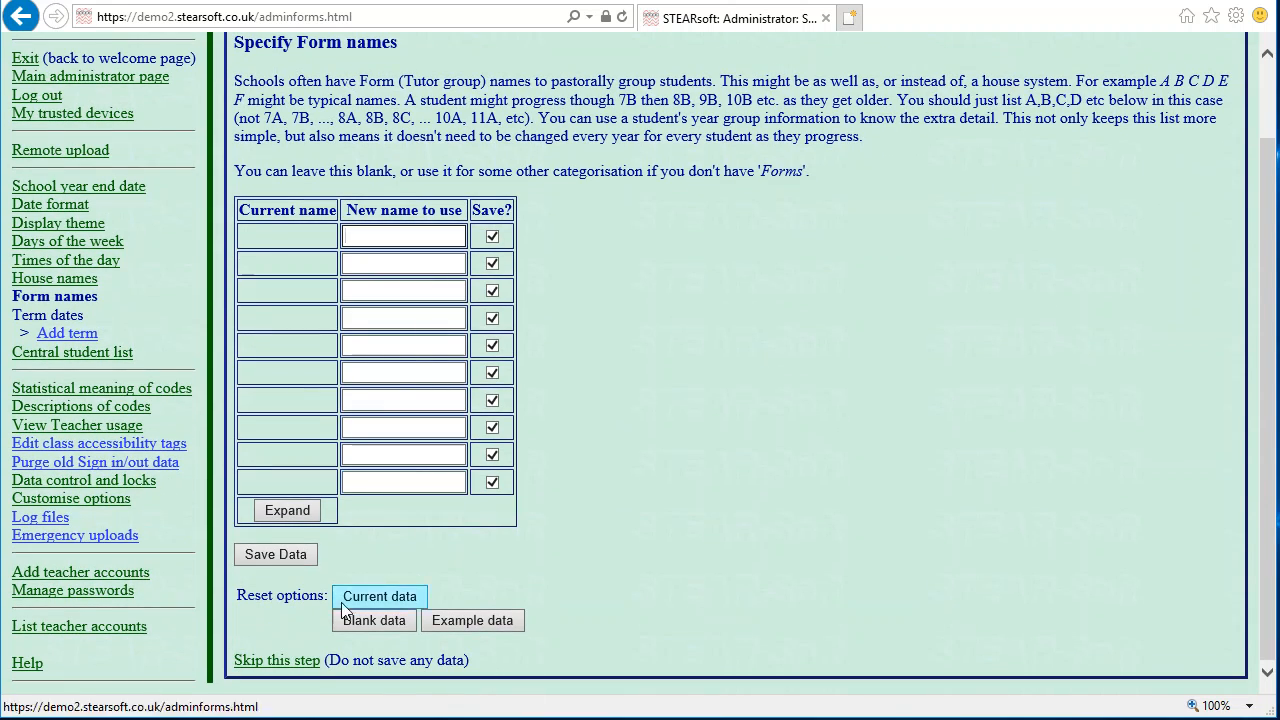
{"action": "left_click", "coordinate": [309, 668]}
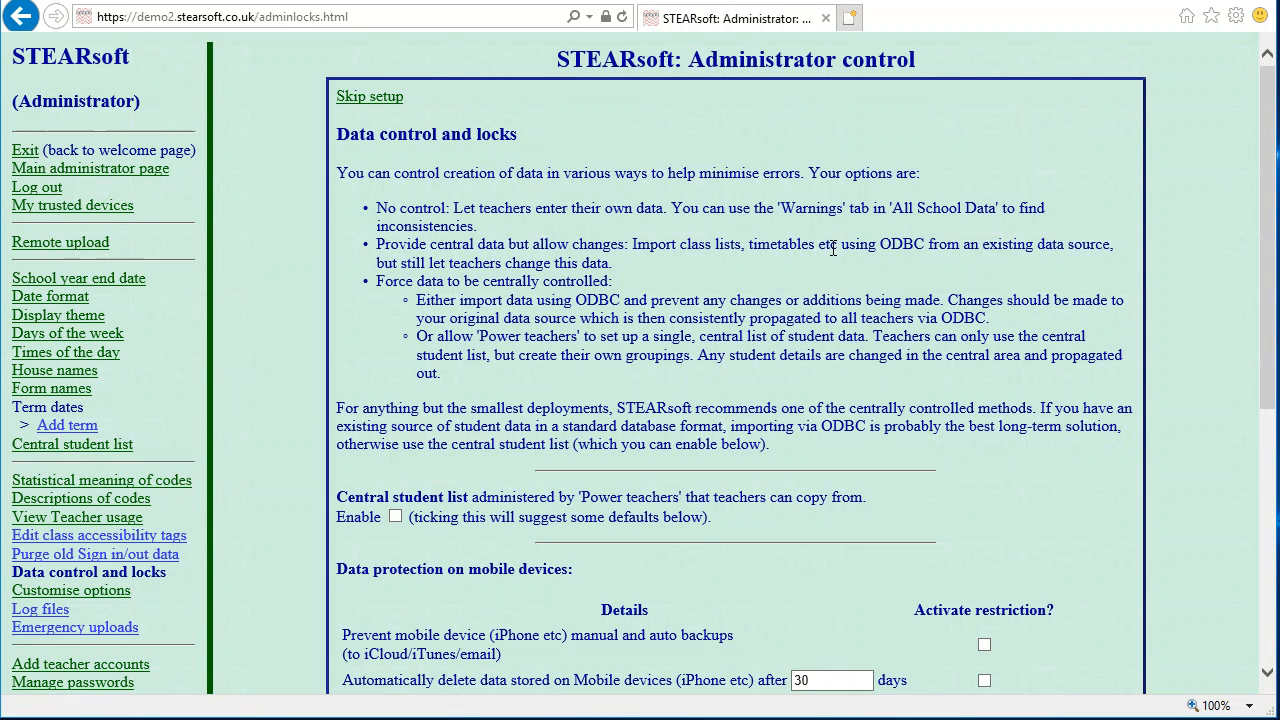
{"action": "scroll", "coordinate": [832, 248], "scroll_direction": "down", "scroll_amount": 3}
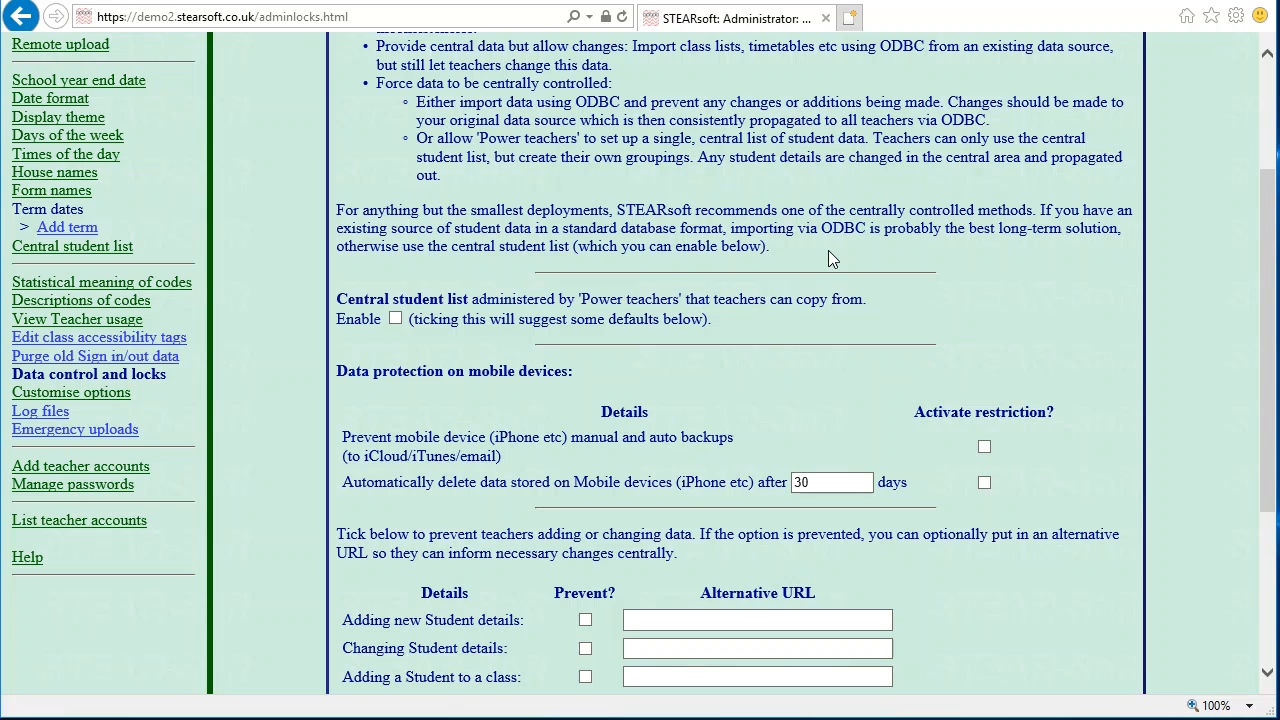
{"action": "scroll", "coordinate": [828, 250], "scroll_direction": "up", "scroll_amount": 3}
{"action": "left_click_drag", "start_coordinate": [395, 173], "coordinate": [836, 440]}
{"action": "left_click", "coordinate": [836, 440]}
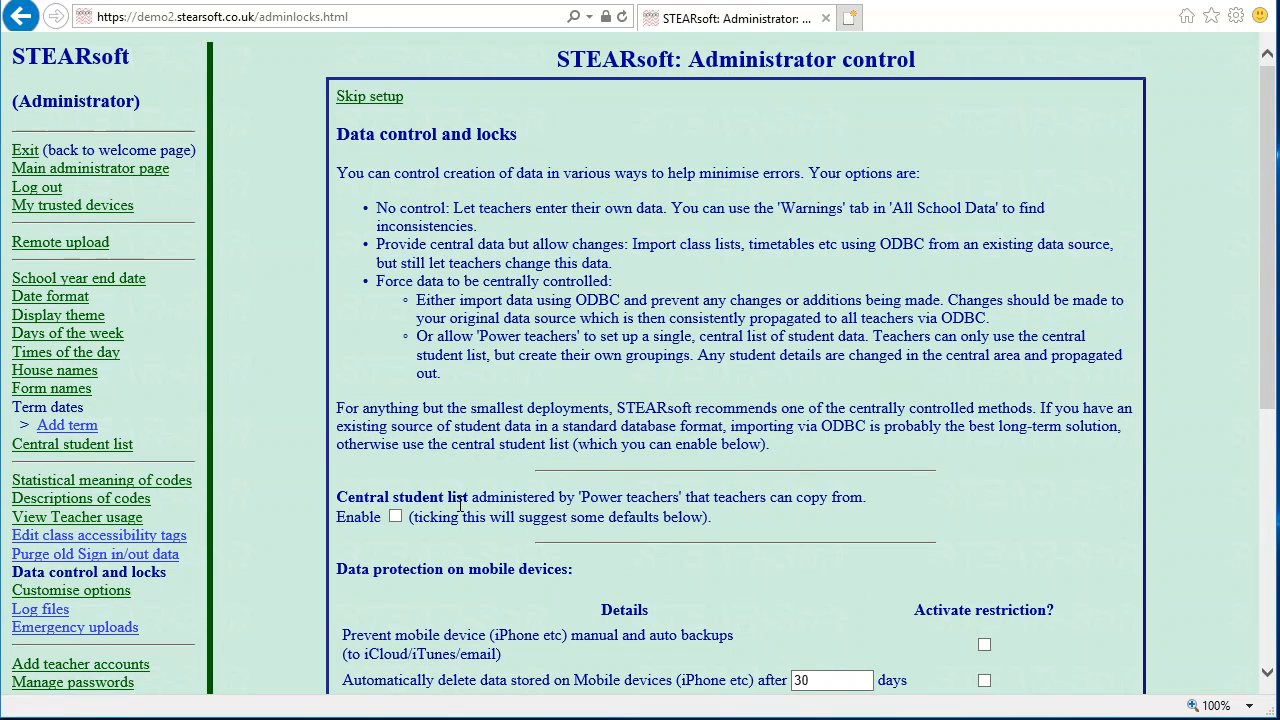
{"action": "left_click", "coordinate": [396, 516]}
{"action": "scroll", "coordinate": [618, 445], "scroll_direction": "down", "scroll_amount": 4}
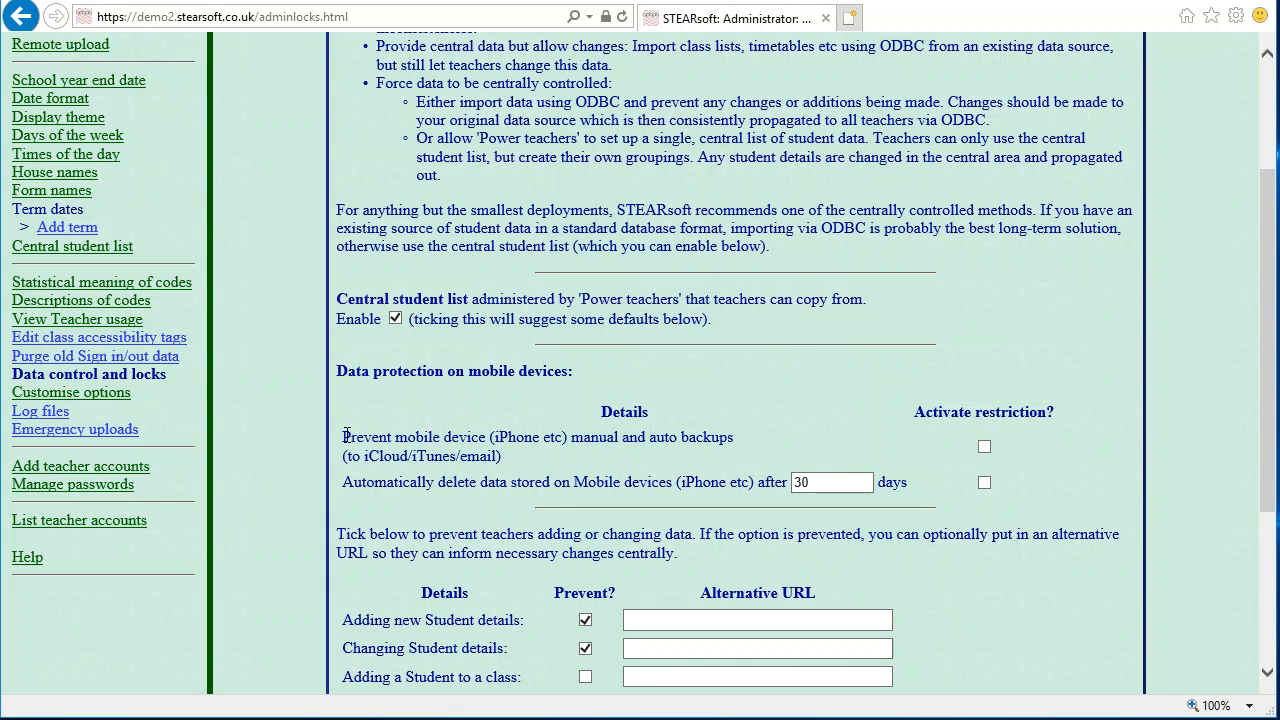
{"action": "left_click_drag", "start_coordinate": [344, 437], "coordinate": [924, 487]}
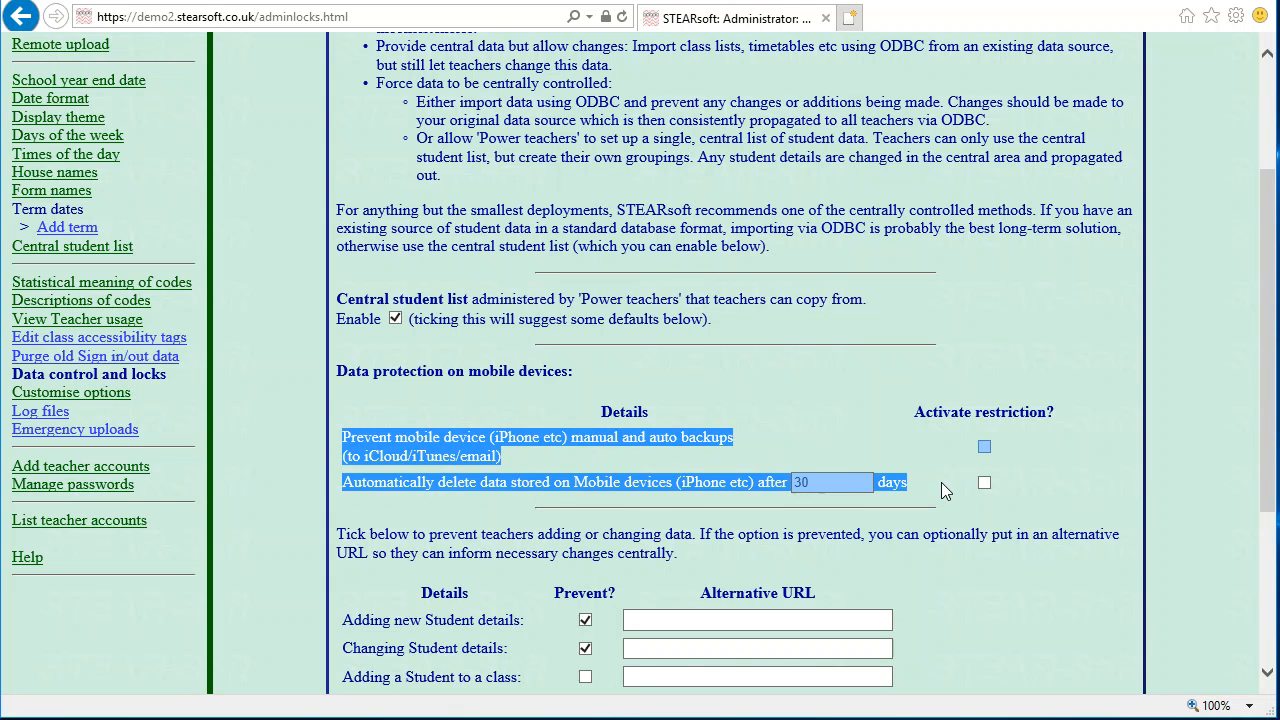
{"action": "left_click", "coordinate": [941, 482]}
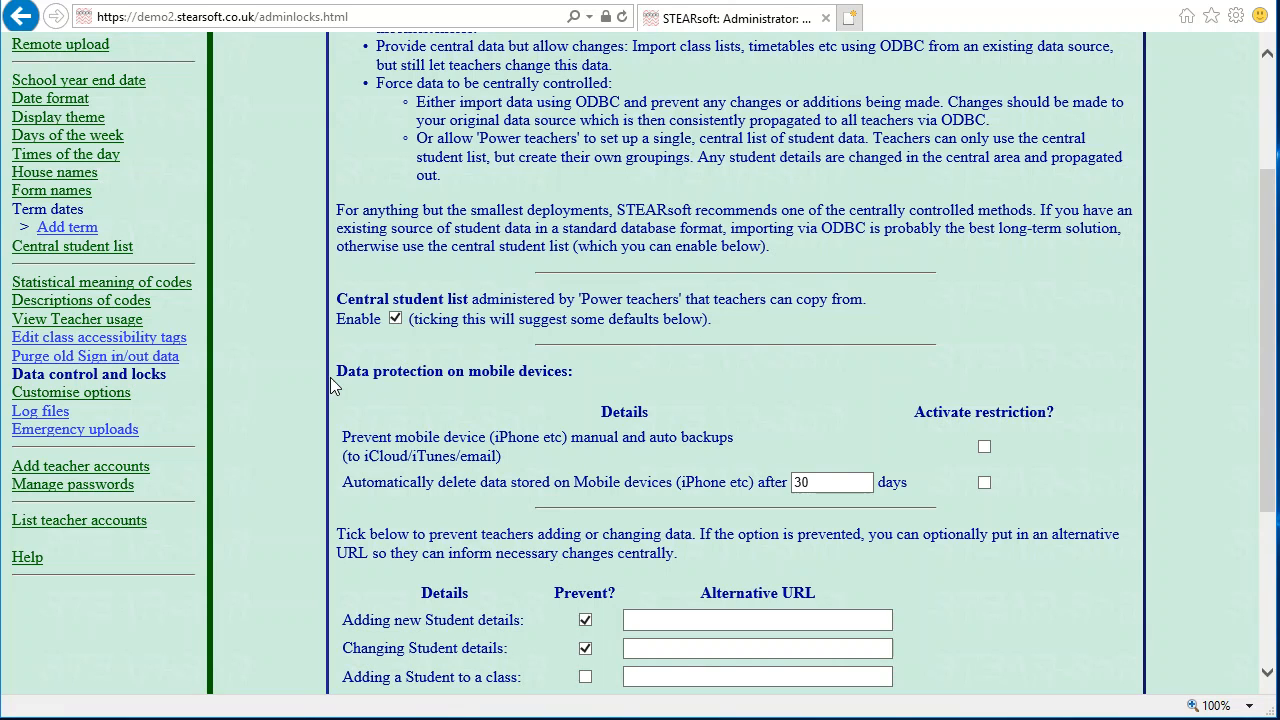
{"action": "left_click", "coordinate": [456, 14]}
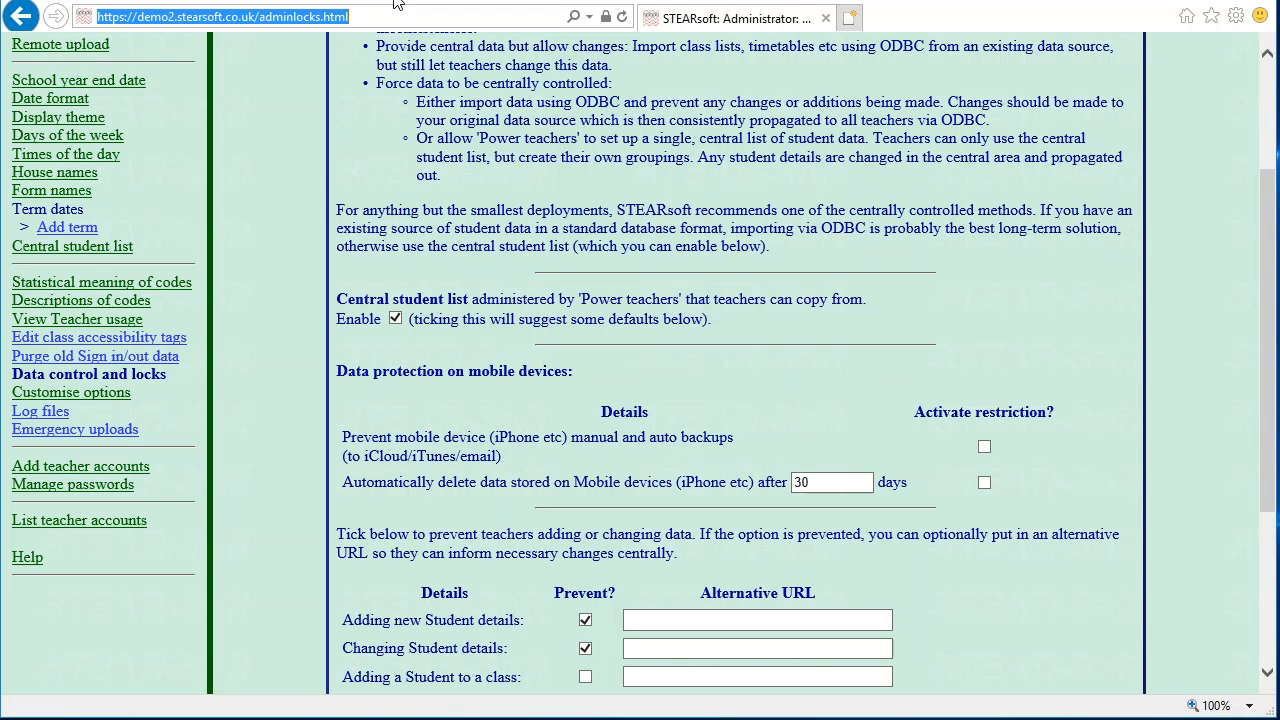
{"action": "left_click", "coordinate": [481, 437]}
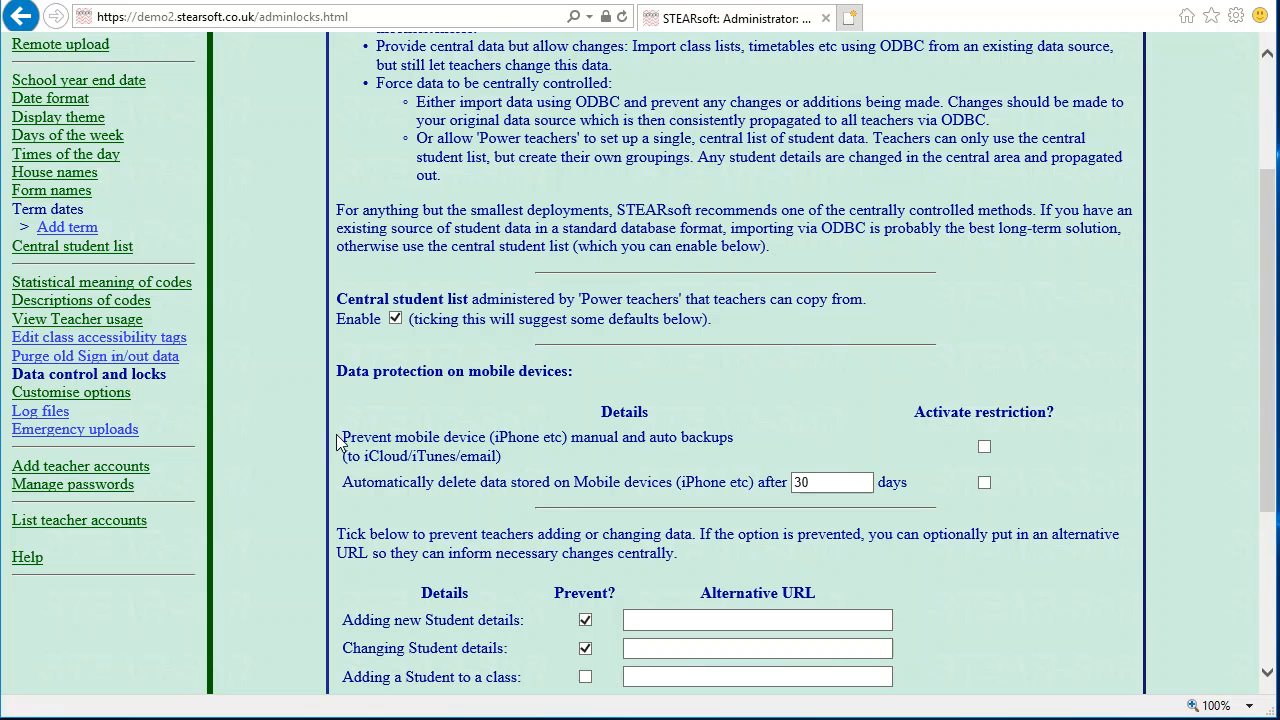
{"action": "left_click_drag", "start_coordinate": [342, 440], "coordinate": [539, 462]}
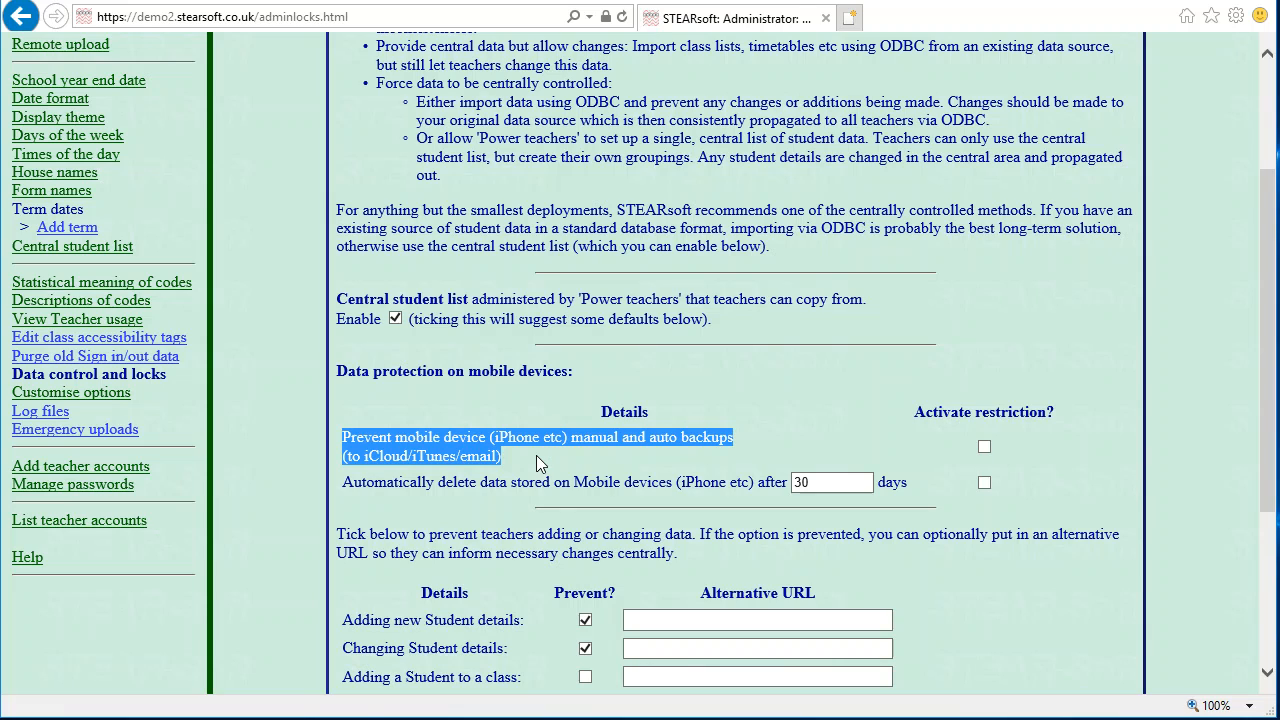
Tick Activate restriction for preventing manual and auto backups of mobile devices.
{"action": "left_click", "coordinate": [536, 457]}
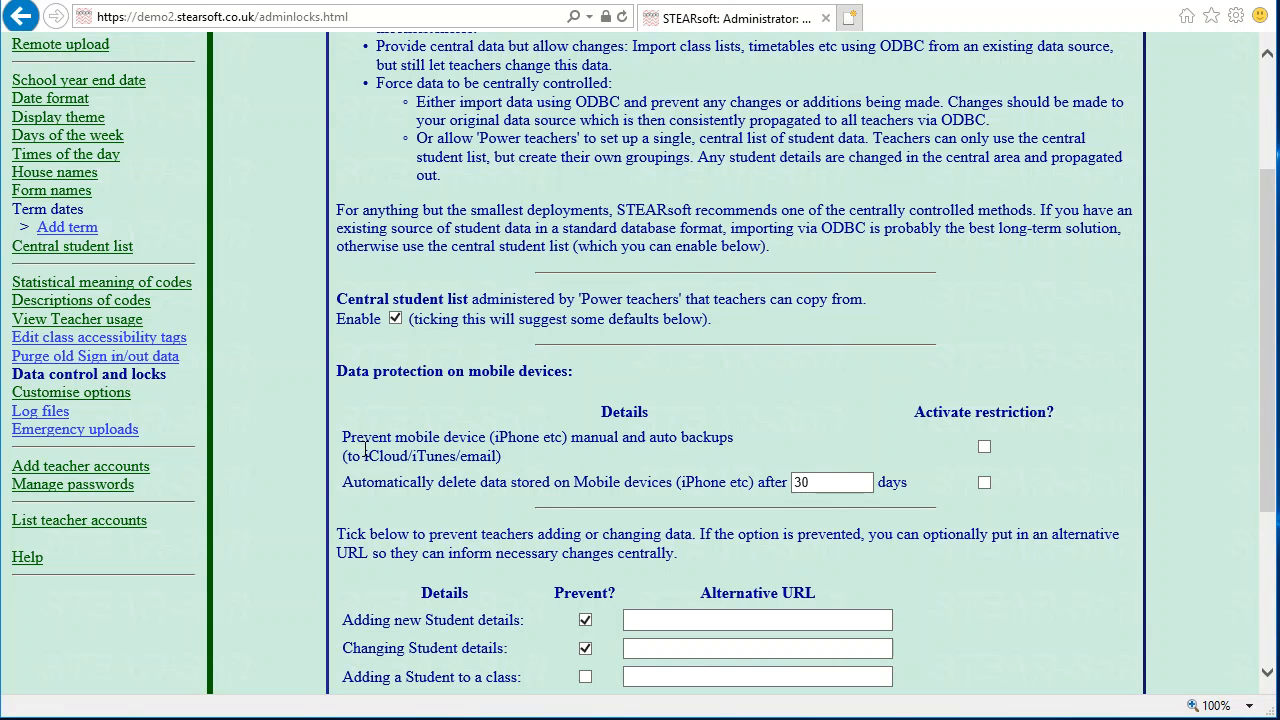
{"action": "left_click_drag", "start_coordinate": [364, 456], "coordinate": [404, 456]}
{"action": "double_click", "coordinate": [418, 456]}
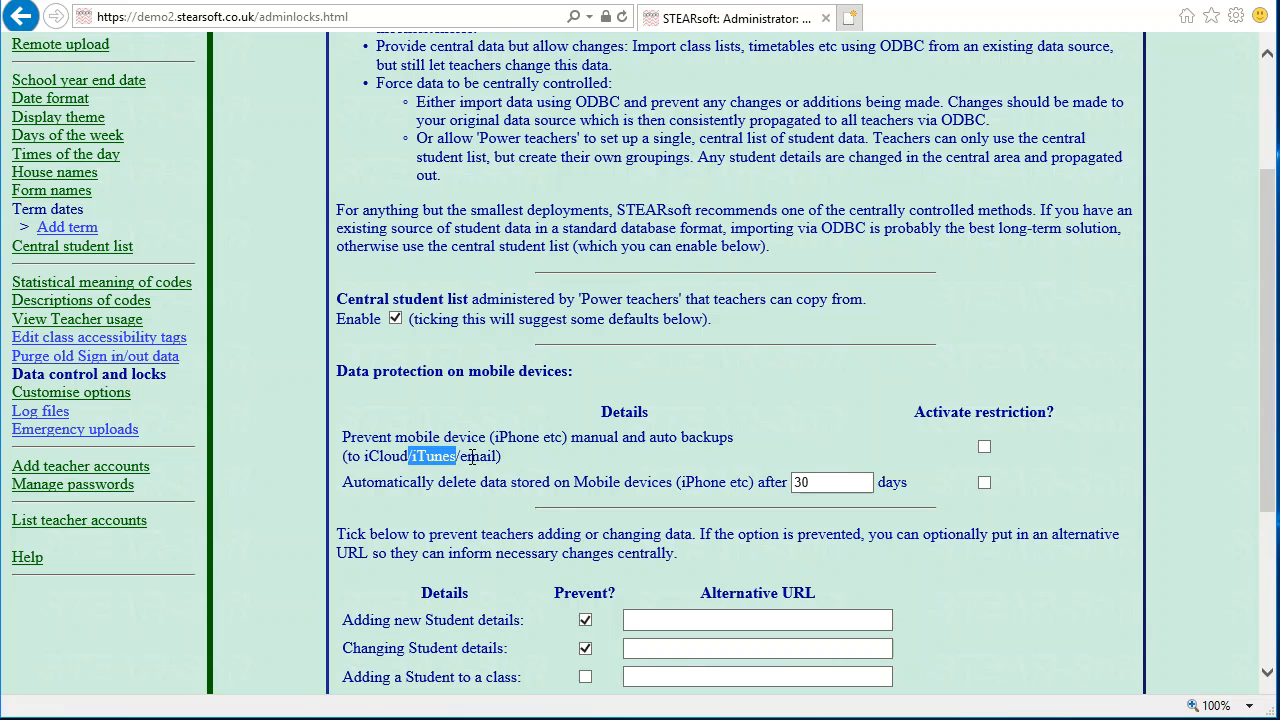
{"action": "left_click_drag", "start_coordinate": [466, 456], "coordinate": [489, 456]}
{"action": "left_click", "coordinate": [516, 459]}
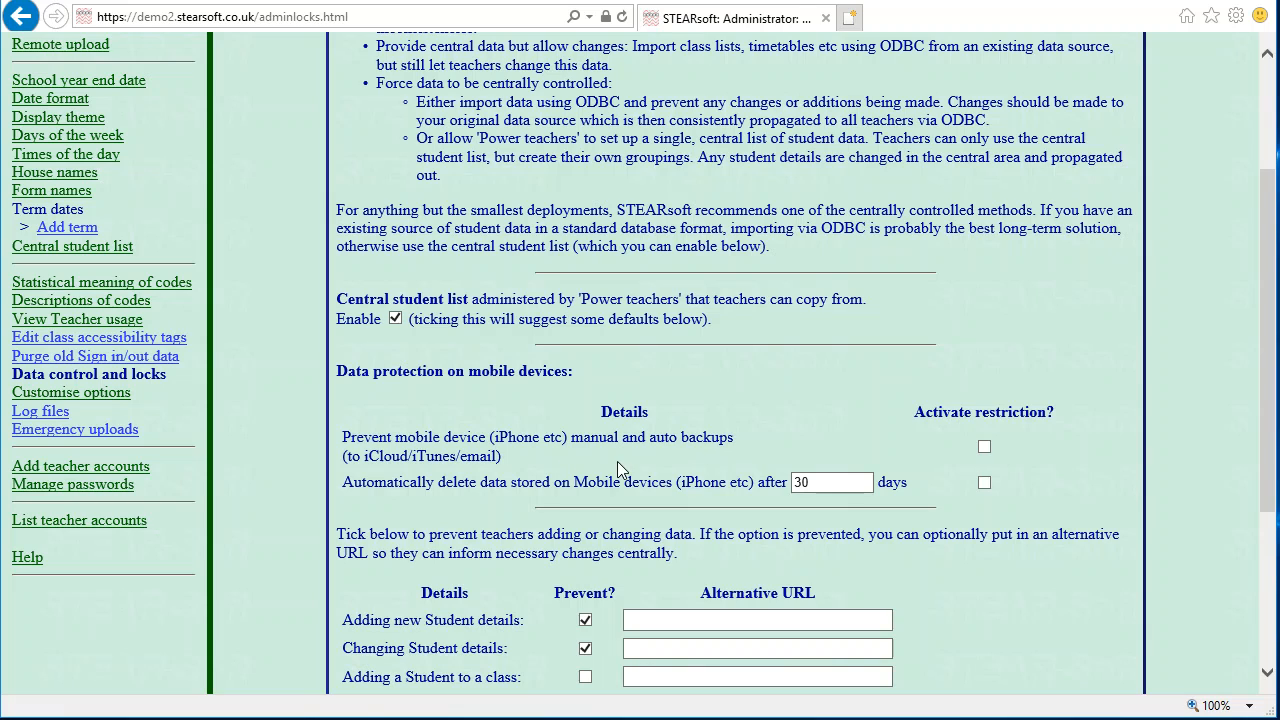
{"action": "left_click", "coordinate": [984, 448]}
Activate automatic deletion of mobile-device data and confirm the days value reads 30.
{"action": "left_click", "coordinate": [984, 482]}
{"action": "left_click_drag", "start_coordinate": [843, 488], "coordinate": [784, 497]}
{"action": "left_click", "coordinate": [839, 483]}
{"action": "left_click_drag", "start_coordinate": [378, 482], "coordinate": [643, 480]}
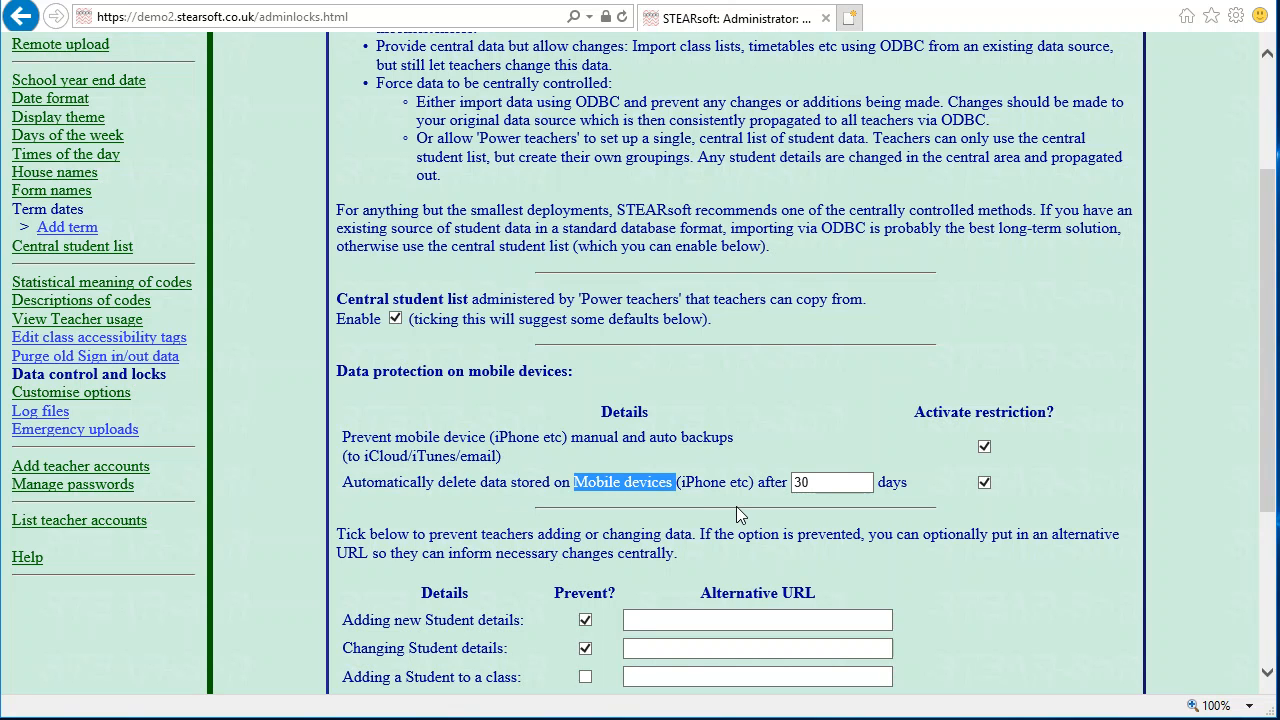
Save the Data control and locks settings from the bottom of the page.
{"action": "scroll", "coordinate": [746, 378], "scroll_direction": "down", "scroll_amount": 3}
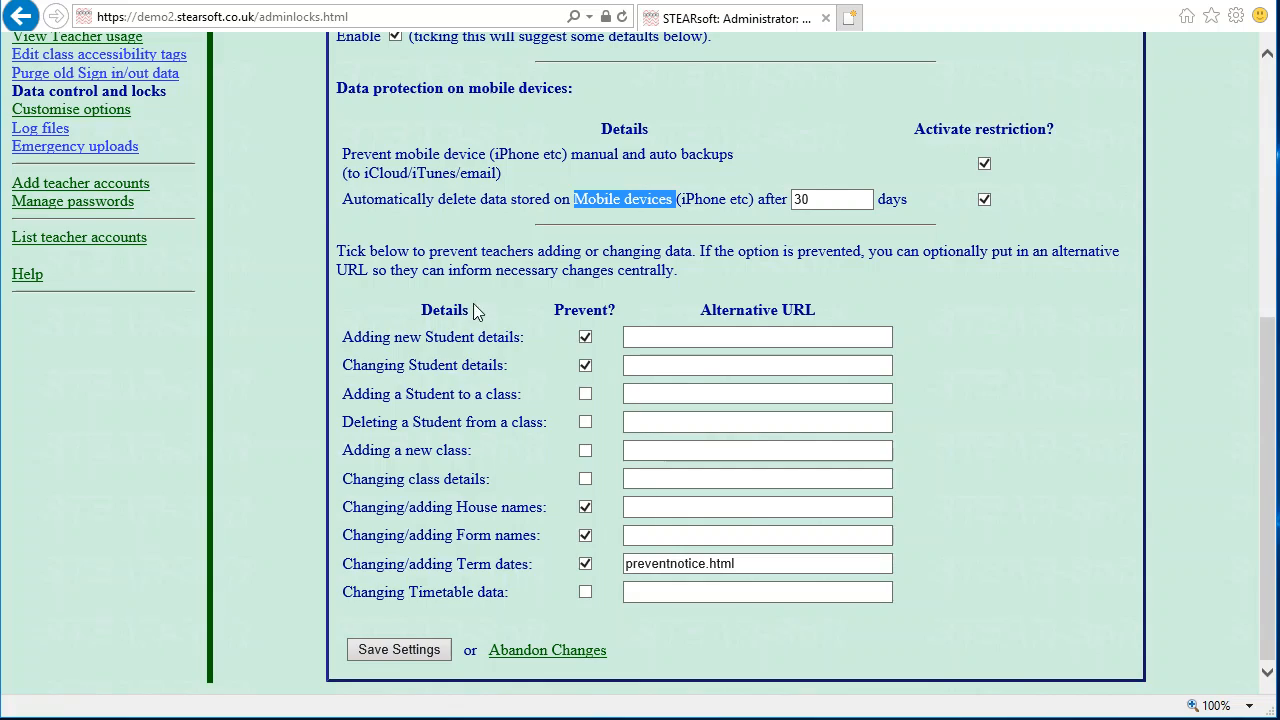
{"action": "scroll", "coordinate": [492, 310], "scroll_direction": "up", "scroll_amount": 3}
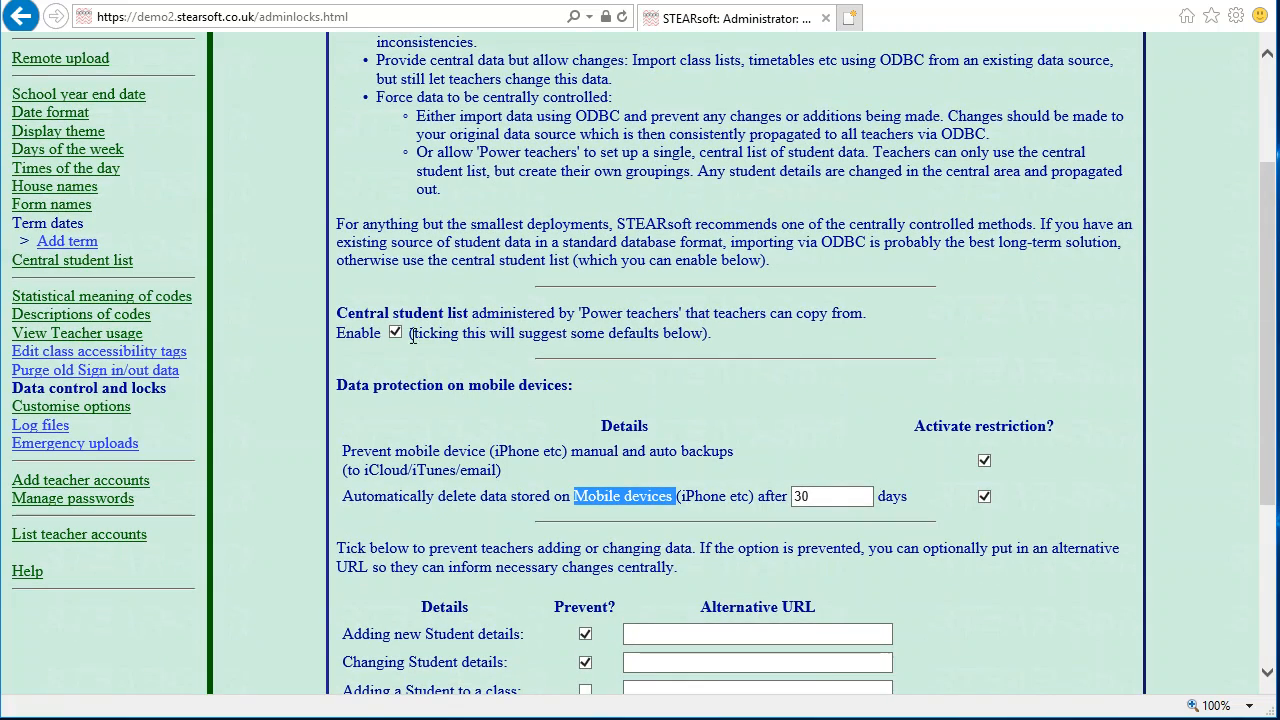
{"action": "scroll", "coordinate": [408, 330], "scroll_direction": "down", "scroll_amount": 3}
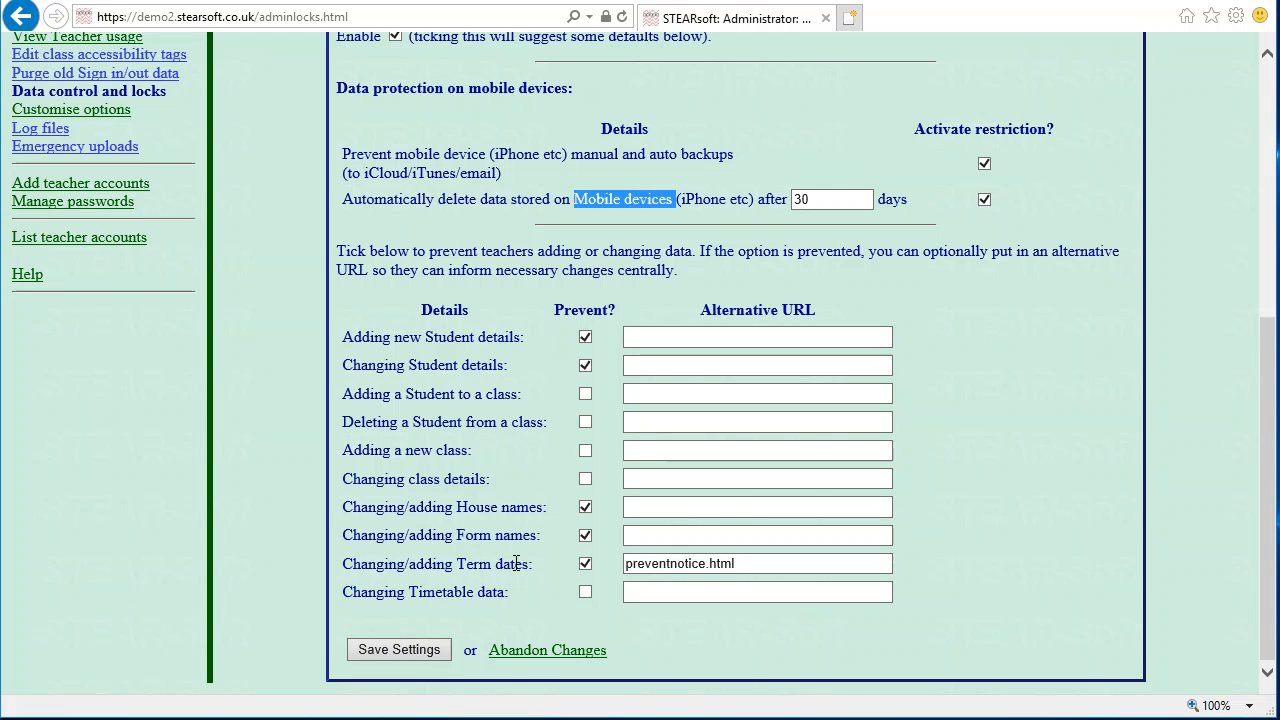
{"action": "scroll", "coordinate": [515, 563], "scroll_direction": "up", "scroll_amount": 5}
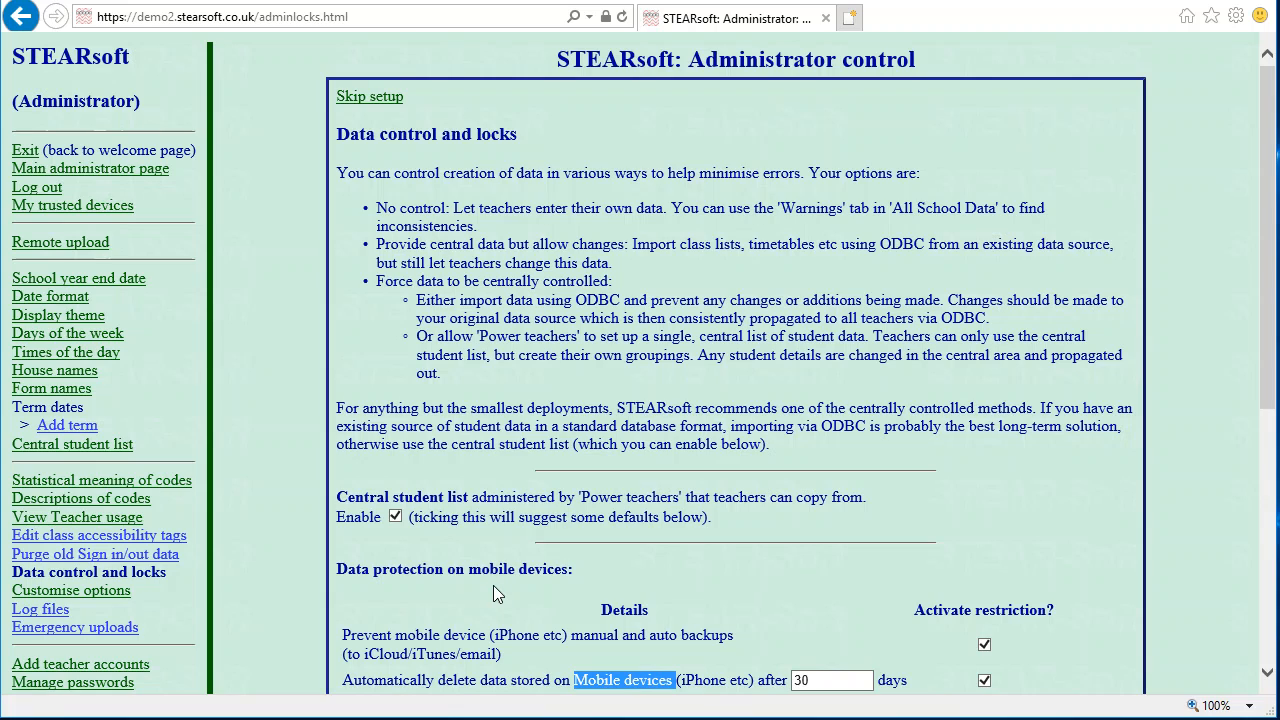
{"action": "scroll", "coordinate": [512, 629], "scroll_direction": "down", "scroll_amount": 5}
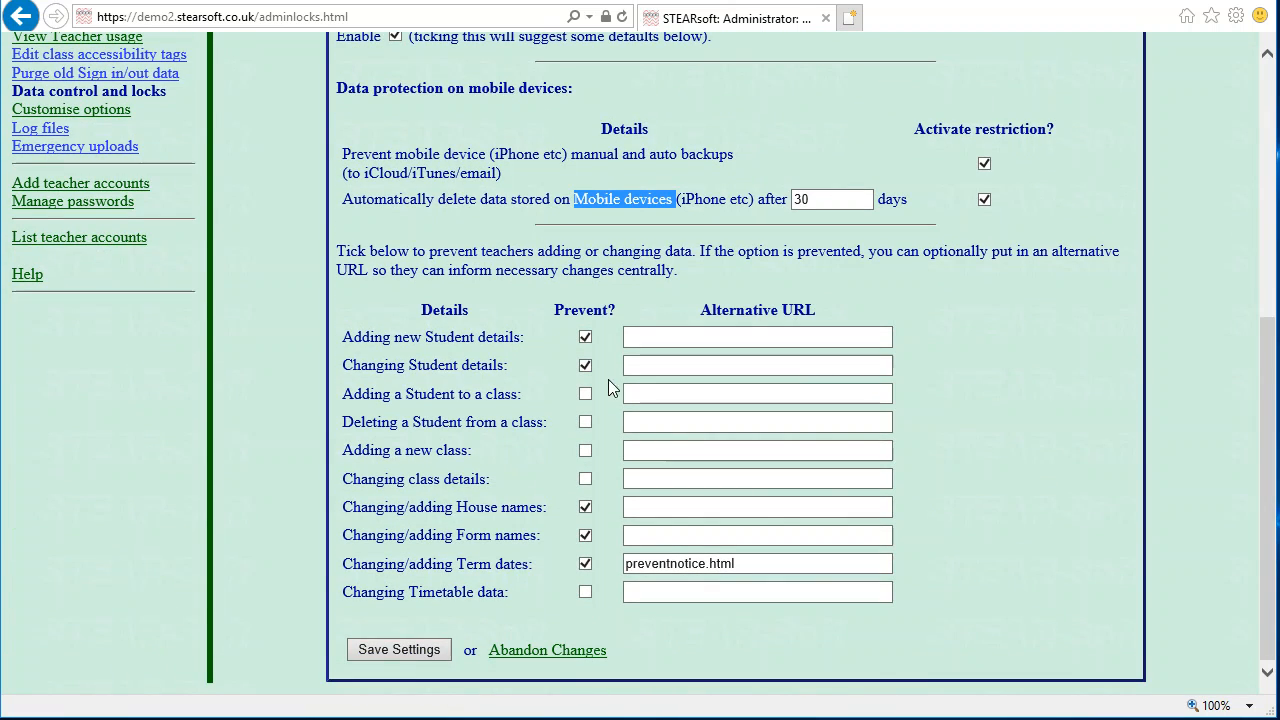
{"action": "left_click", "coordinate": [388, 648]}
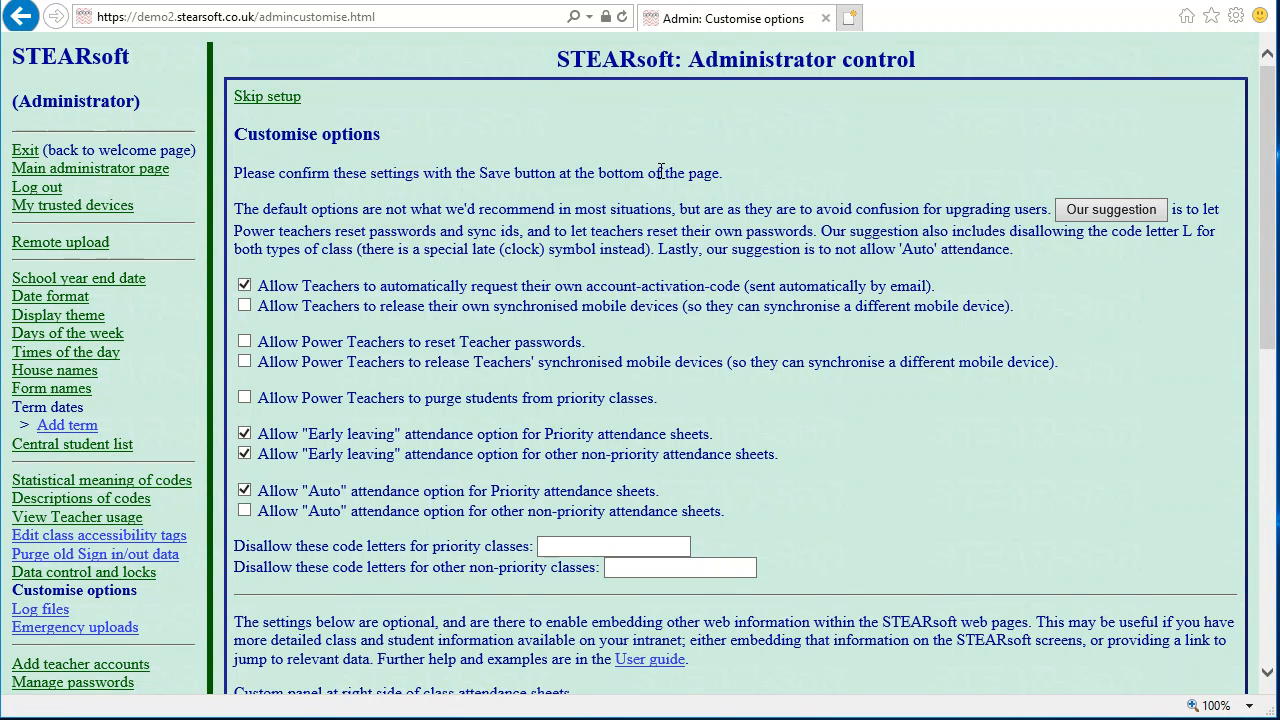
Apply 'Our suggestion' on Customise options and read through the permission descriptions.
{"action": "left_click", "coordinate": [1095, 207]}
{"action": "left_click_drag", "start_coordinate": [260, 287], "coordinate": [958, 288]}
{"action": "left_click", "coordinate": [958, 293]}
{"action": "left_click_drag", "start_coordinate": [258, 286], "coordinate": [772, 298]}
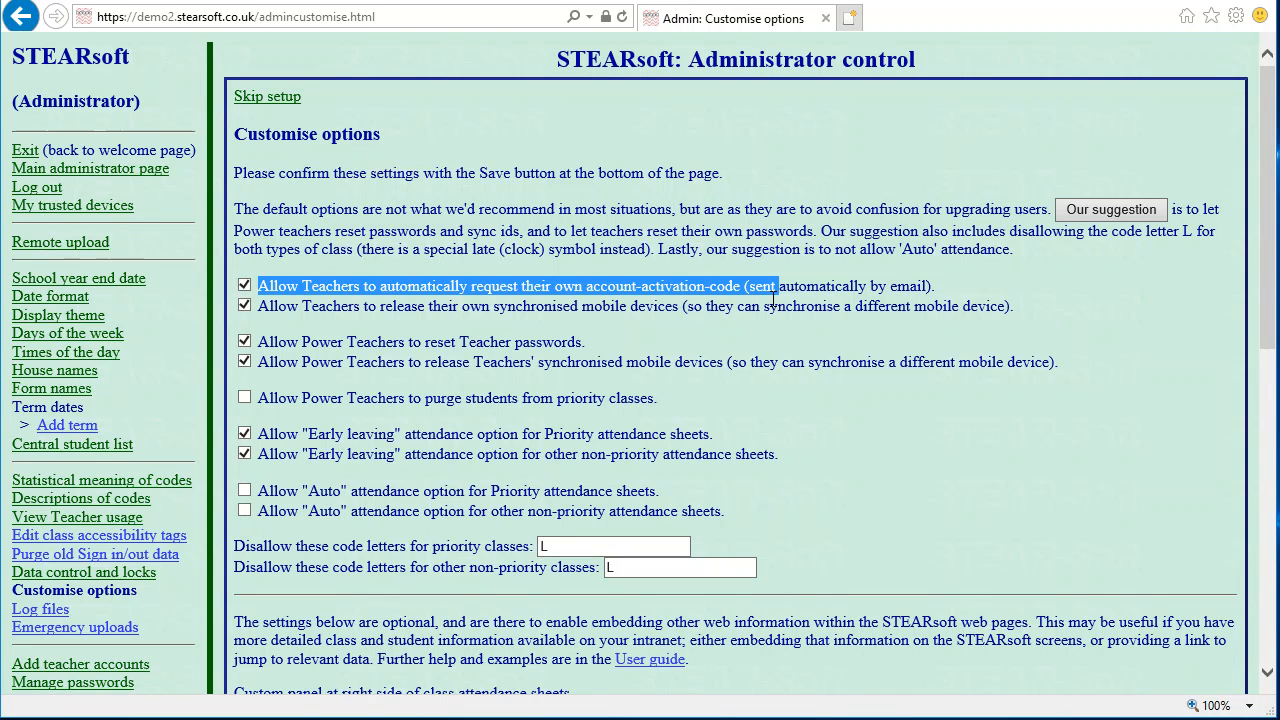
{"action": "left_click", "coordinate": [736, 287]}
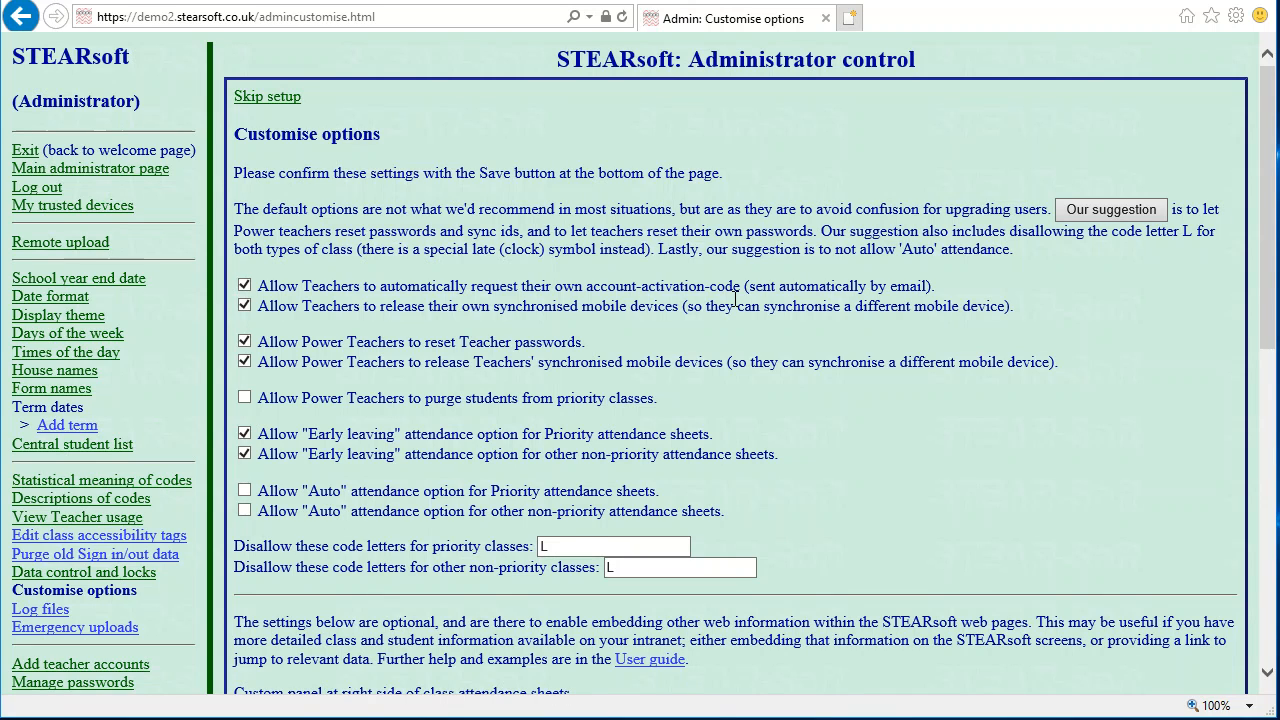
{"action": "left_click", "coordinate": [245, 287]}
{"action": "left_click", "coordinate": [245, 287]}
{"action": "scroll", "coordinate": [520, 360], "scroll_direction": "down", "scroll_amount": 3}
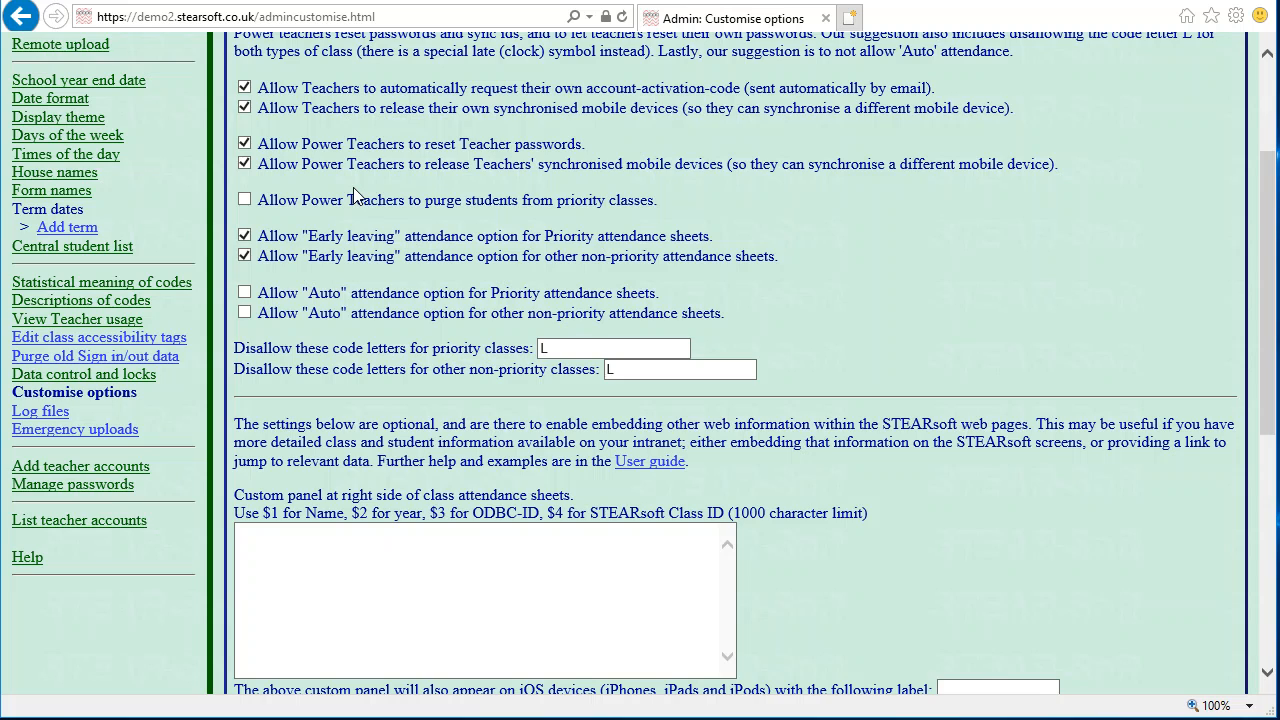
{"action": "scroll", "coordinate": [355, 195], "scroll_direction": "up", "scroll_amount": 3}
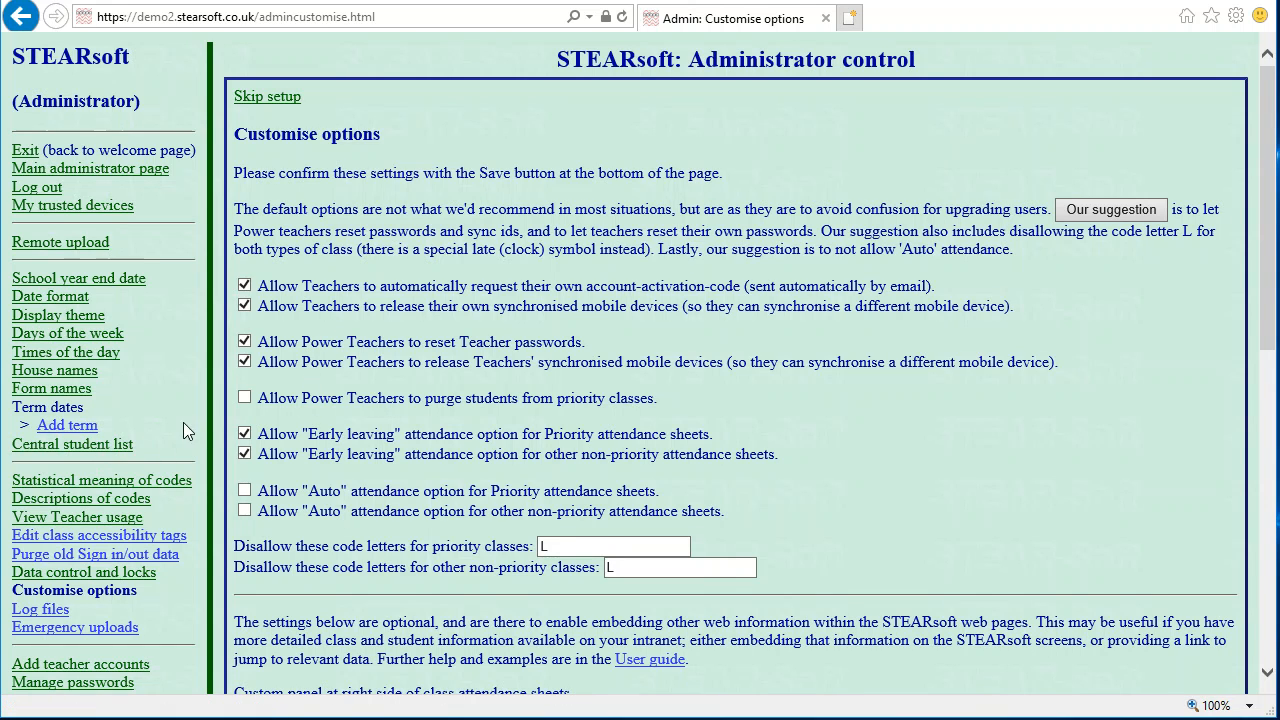
{"action": "scroll", "coordinate": [183, 422], "scroll_direction": "down", "scroll_amount": 1}
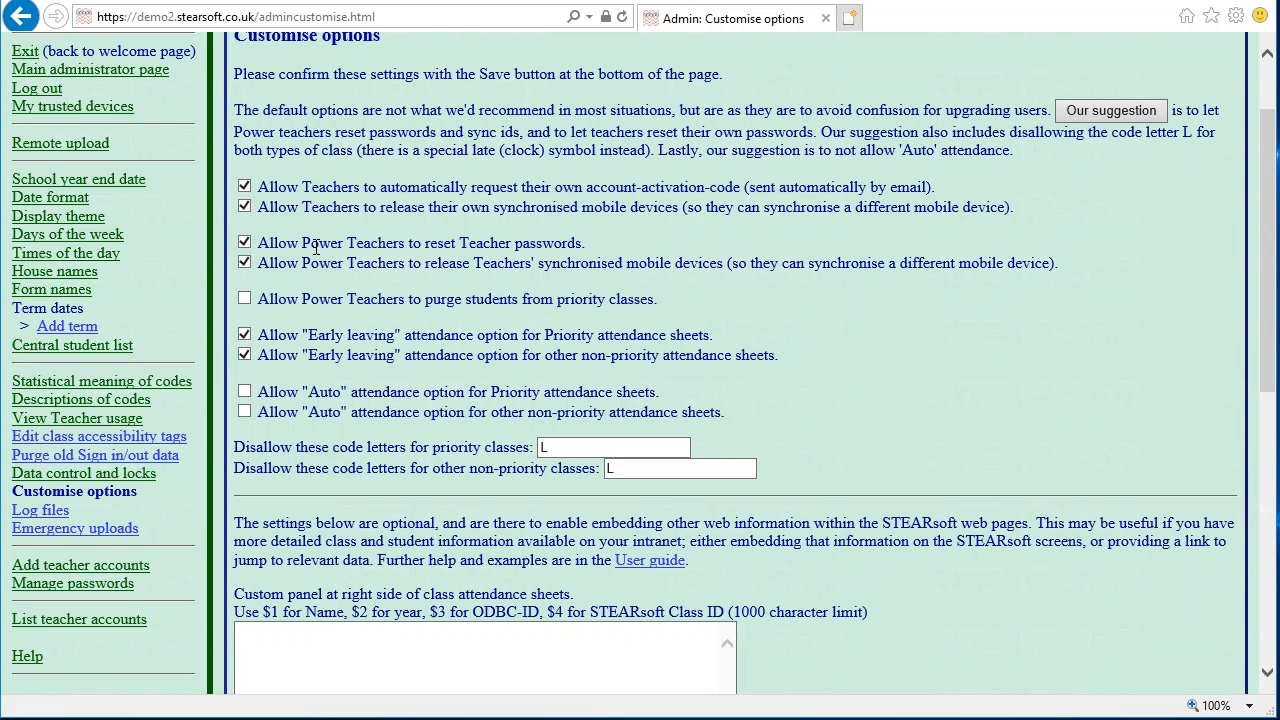
{"action": "left_click_drag", "start_coordinate": [302, 243], "coordinate": [395, 243]}
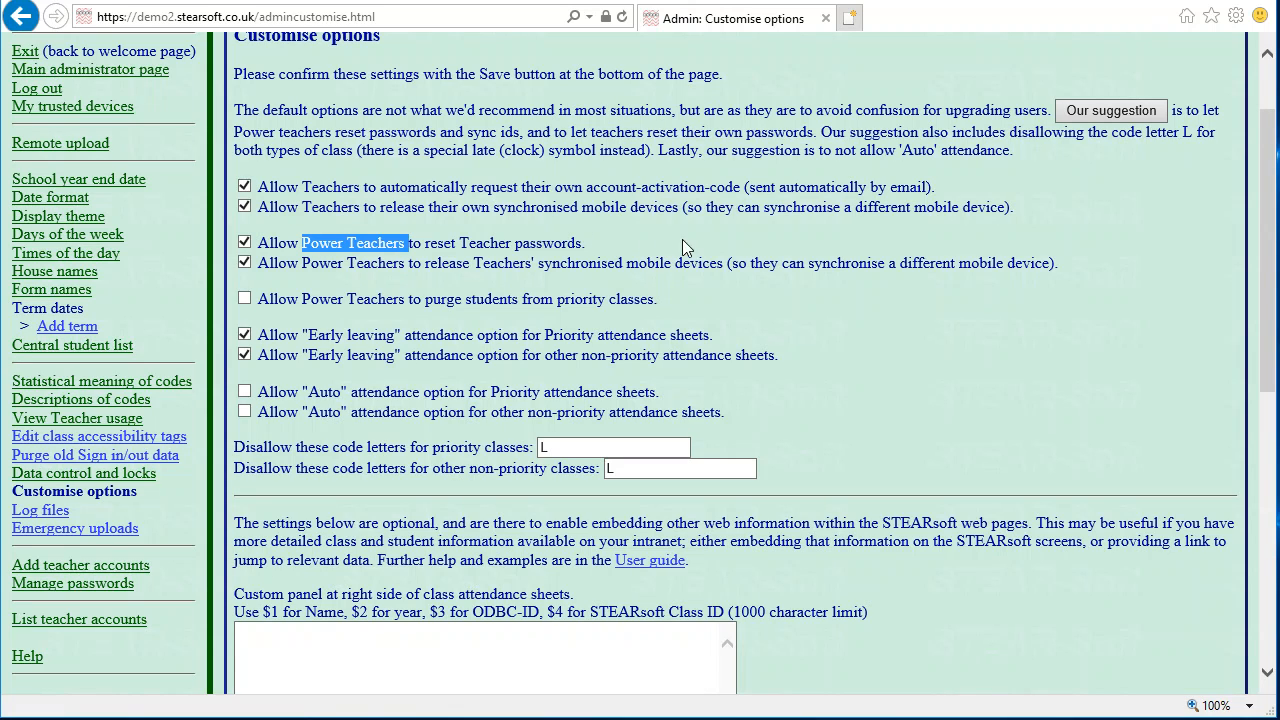
{"action": "left_click", "coordinate": [567, 252]}
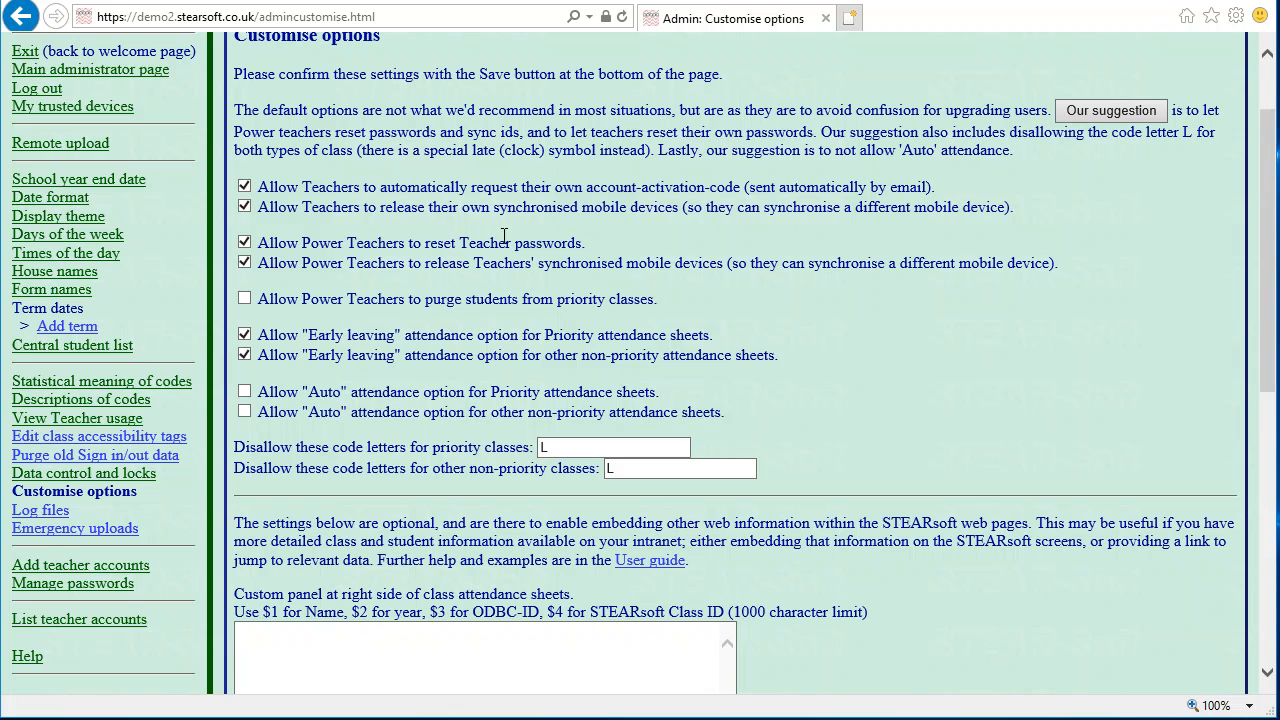
{"action": "scroll", "coordinate": [524, 299], "scroll_direction": "down", "scroll_amount": 2}
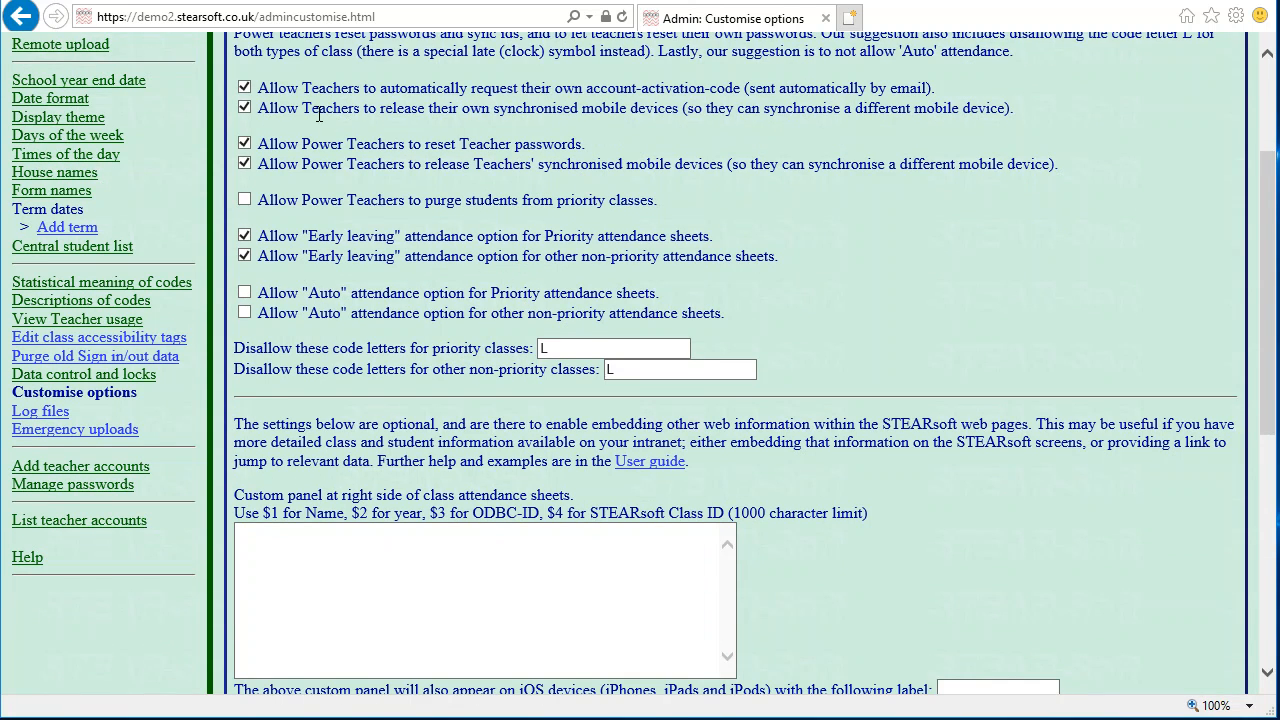
{"action": "left_click_drag", "start_coordinate": [304, 110], "coordinate": [736, 110]}
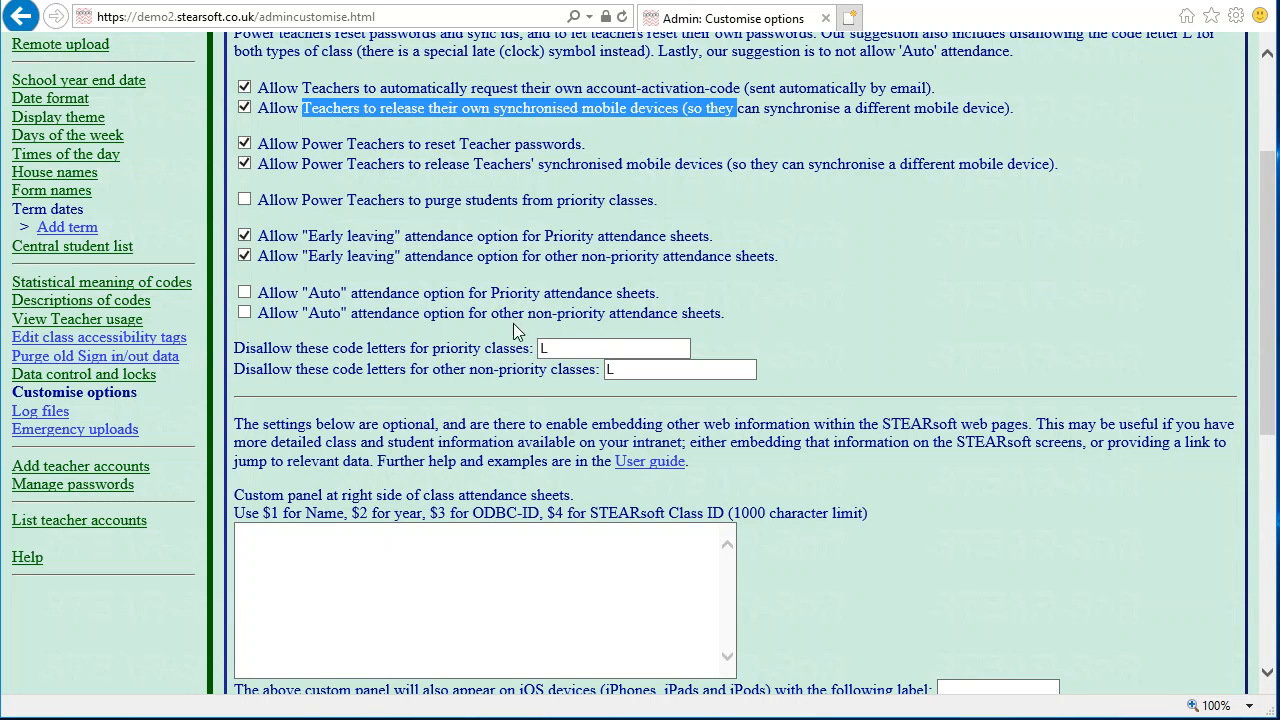
{"action": "left_click", "coordinate": [662, 106]}
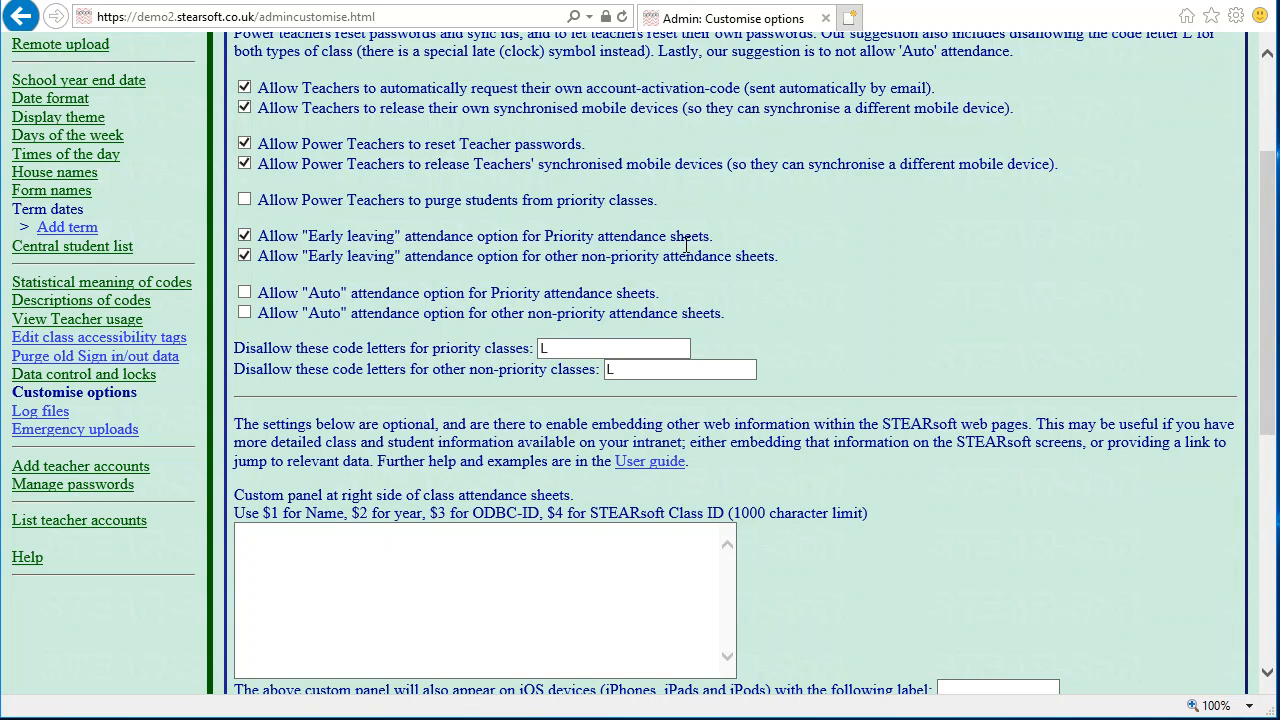
{"action": "left_click", "coordinate": [245, 107]}
{"action": "left_click", "coordinate": [246, 108]}
{"action": "scroll", "coordinate": [546, 278], "scroll_direction": "down", "scroll_amount": 2}
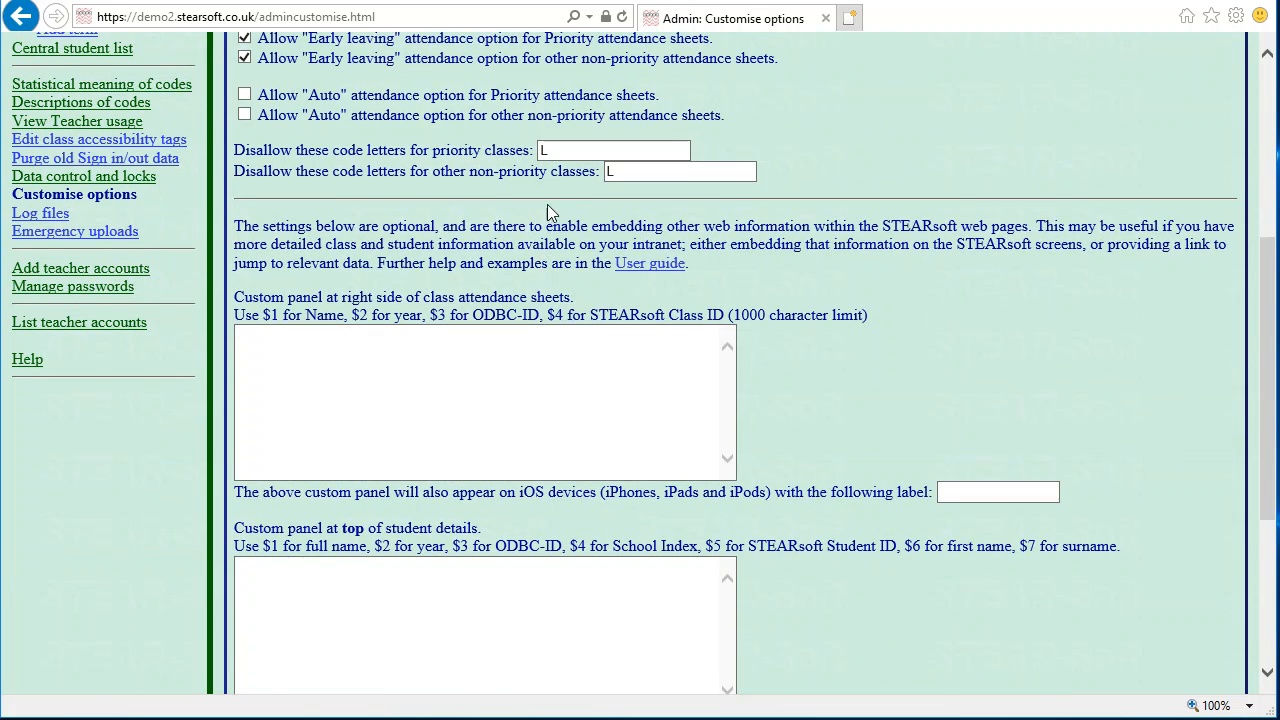
{"action": "left_click", "coordinate": [586, 157]}
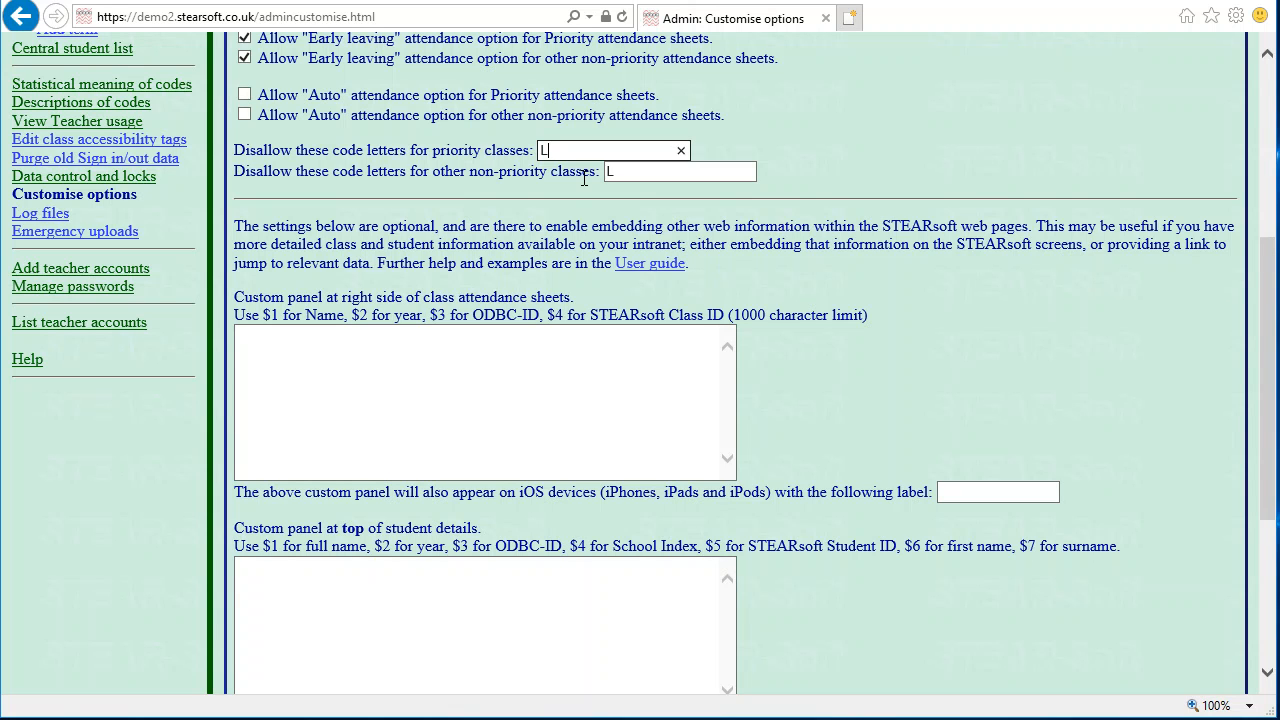
{"action": "scroll", "coordinate": [584, 178], "scroll_direction": "up", "scroll_amount": 2}
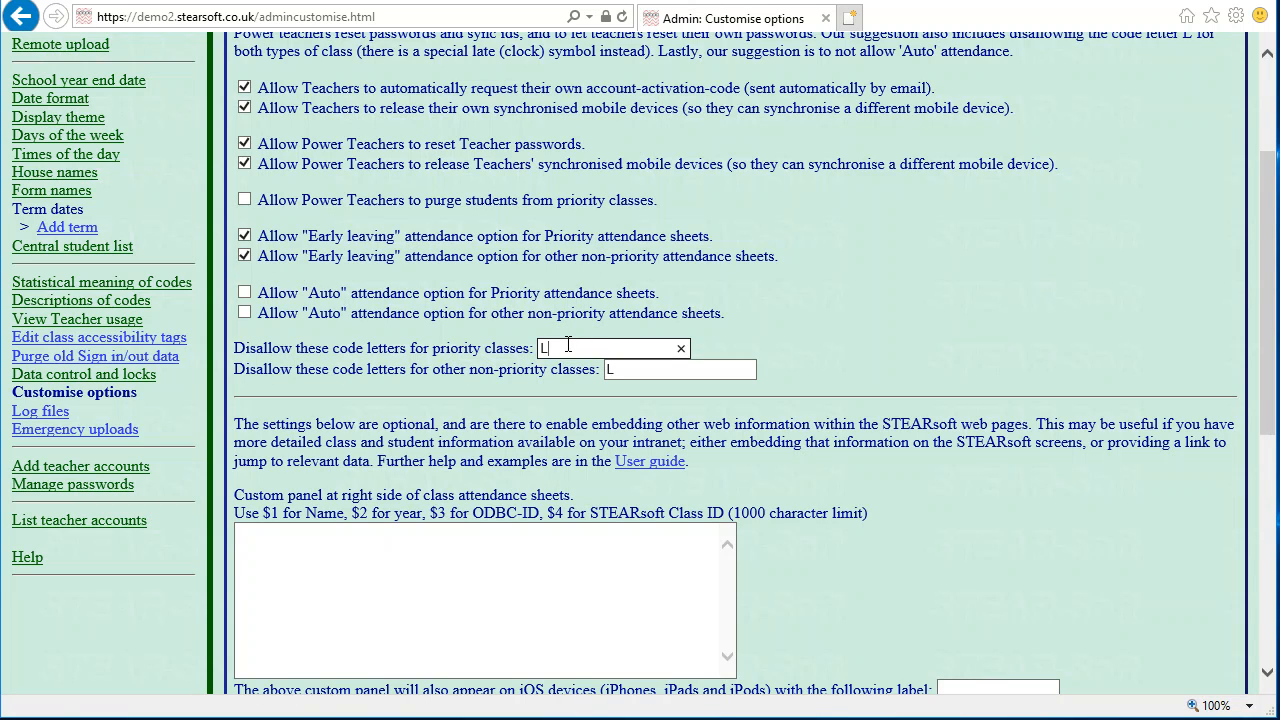
Review the non-priority disallowed code letters, keeping code letter L disallowed.
{"action": "scroll", "coordinate": [464, 323], "scroll_direction": "down", "scroll_amount": 1}
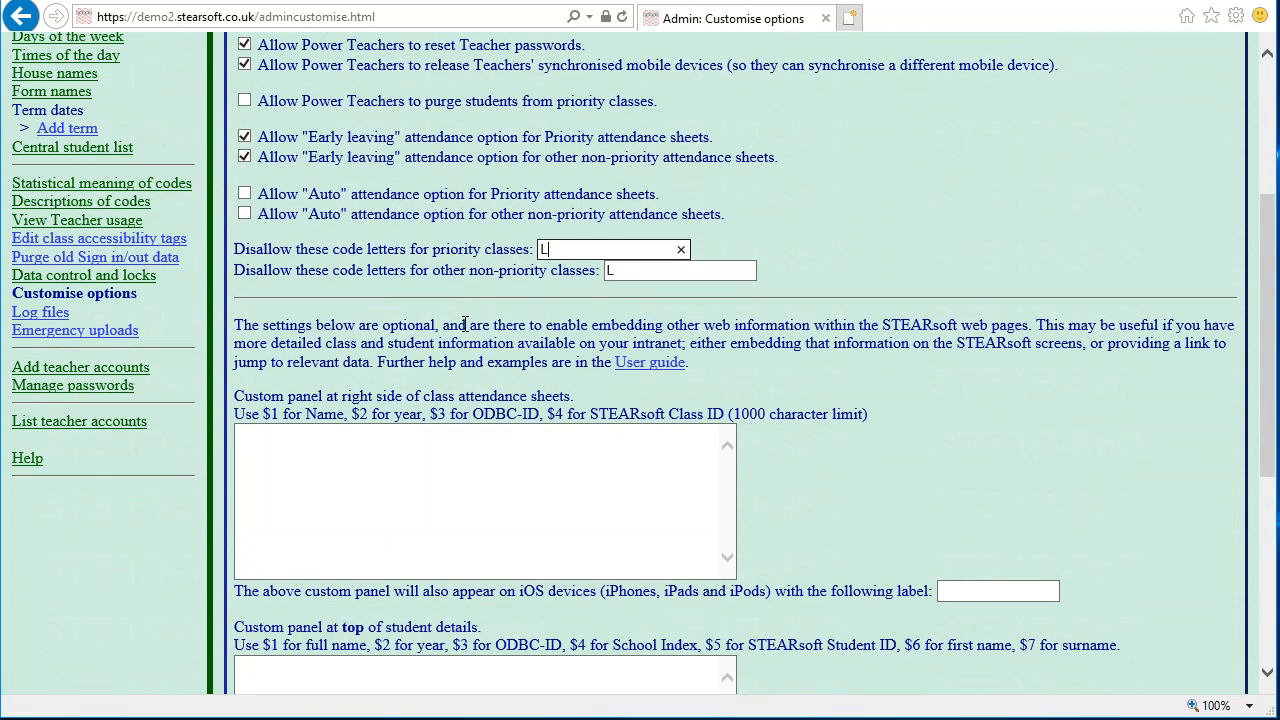
{"action": "left_click", "coordinate": [612, 268]}
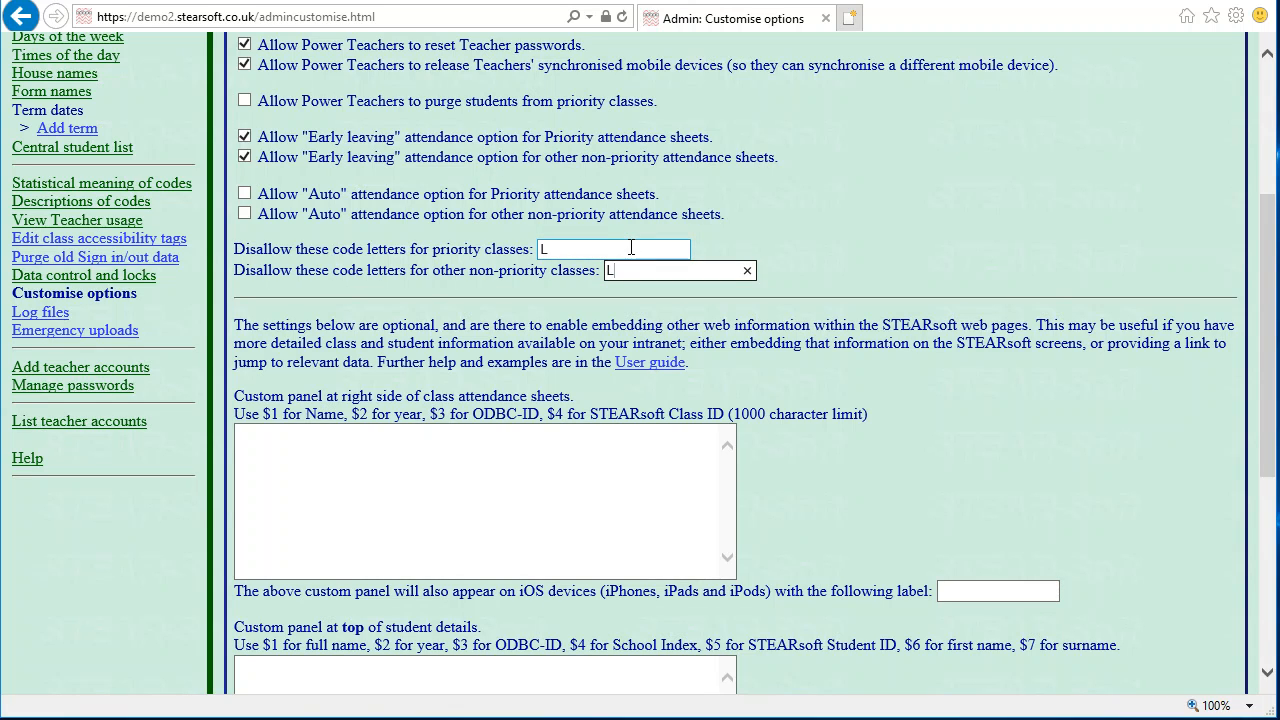
{"action": "scroll", "coordinate": [551, 333], "scroll_direction": "down", "scroll_amount": 2}
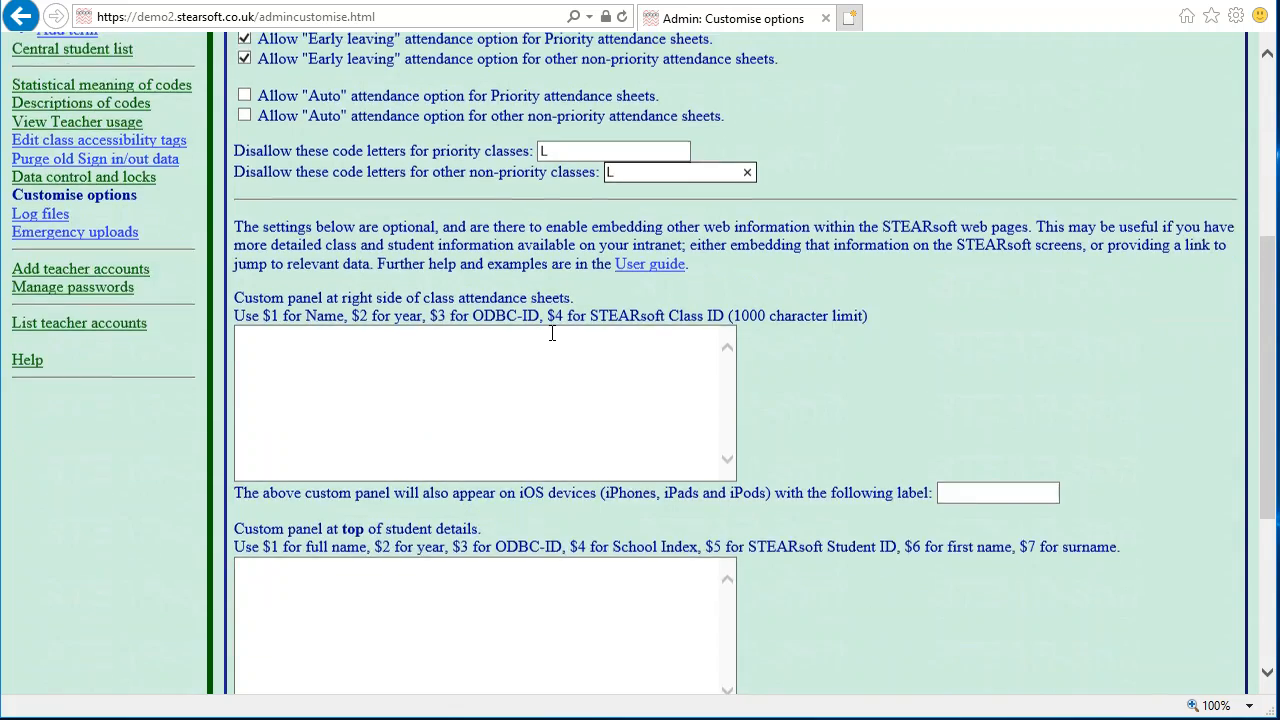
{"action": "scroll", "coordinate": [551, 333], "scroll_direction": "down", "scroll_amount": 6}
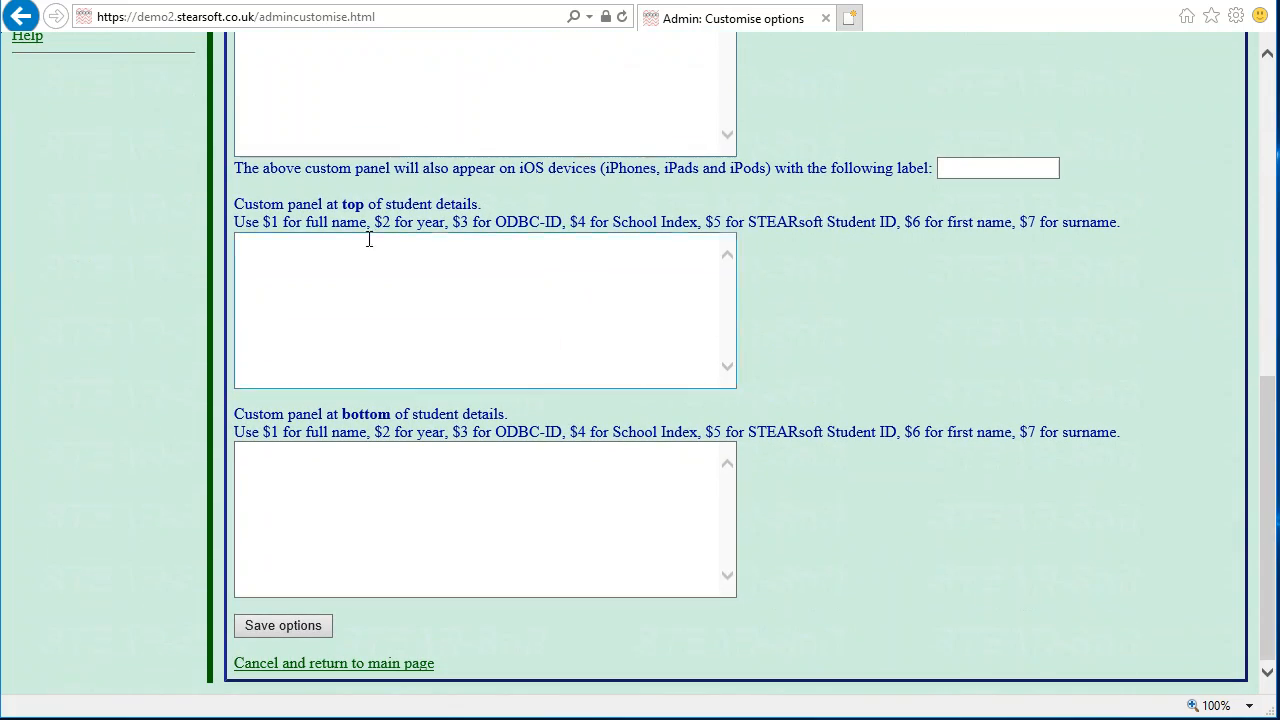
{"action": "scroll", "coordinate": [425, 193], "scroll_direction": "up", "scroll_amount": 4}
{"action": "left_click_drag", "start_coordinate": [262, 100], "coordinate": [700, 240]}
{"action": "scroll", "coordinate": [697, 251], "scroll_direction": "down", "scroll_amount": 4}
{"action": "scroll", "coordinate": [697, 240], "scroll_direction": "up", "scroll_amount": 2}
{"action": "scroll", "coordinate": [700, 240], "scroll_direction": "up", "scroll_amount": 2}
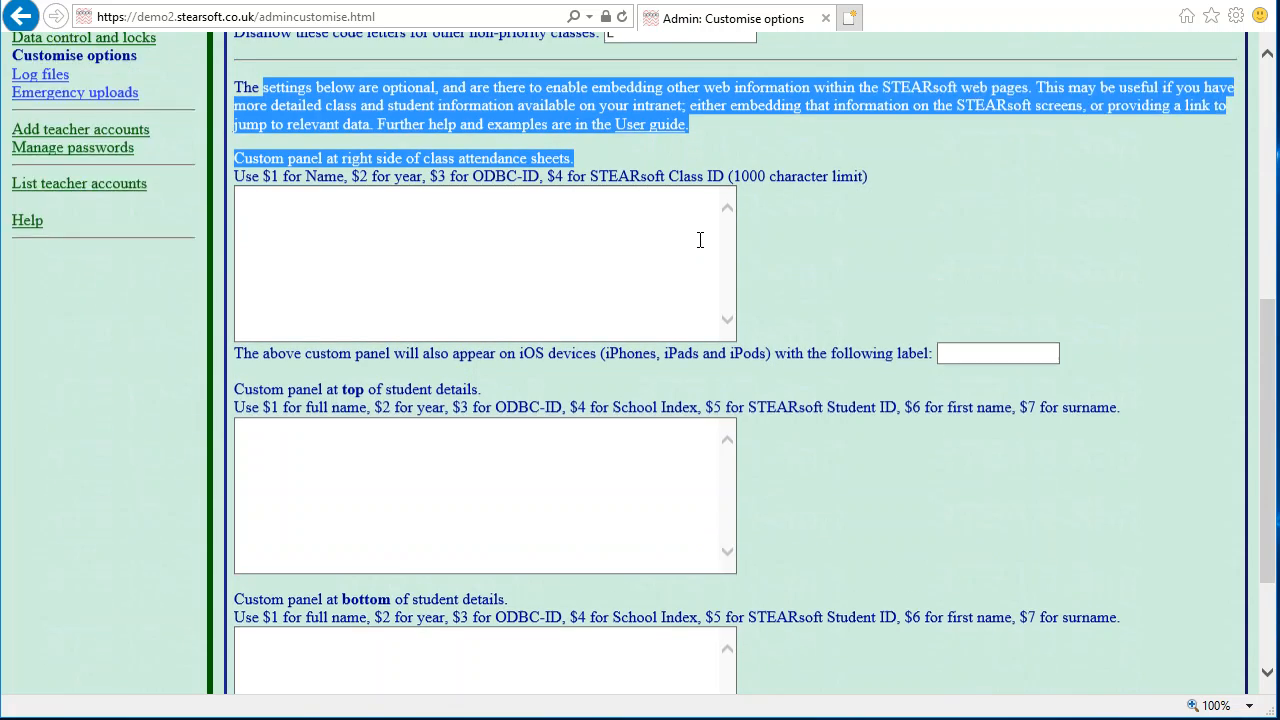
{"action": "scroll", "coordinate": [700, 240], "scroll_direction": "up", "scroll_amount": 2}
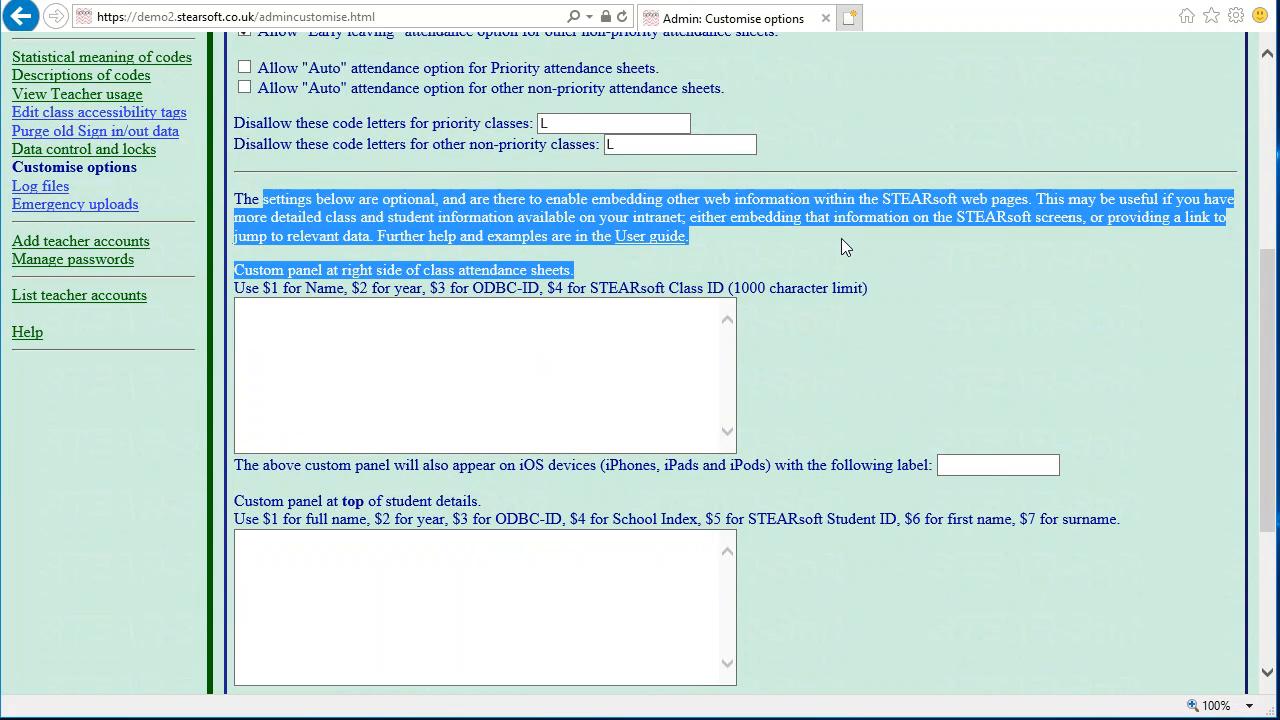
{"action": "left_click", "coordinate": [836, 365]}
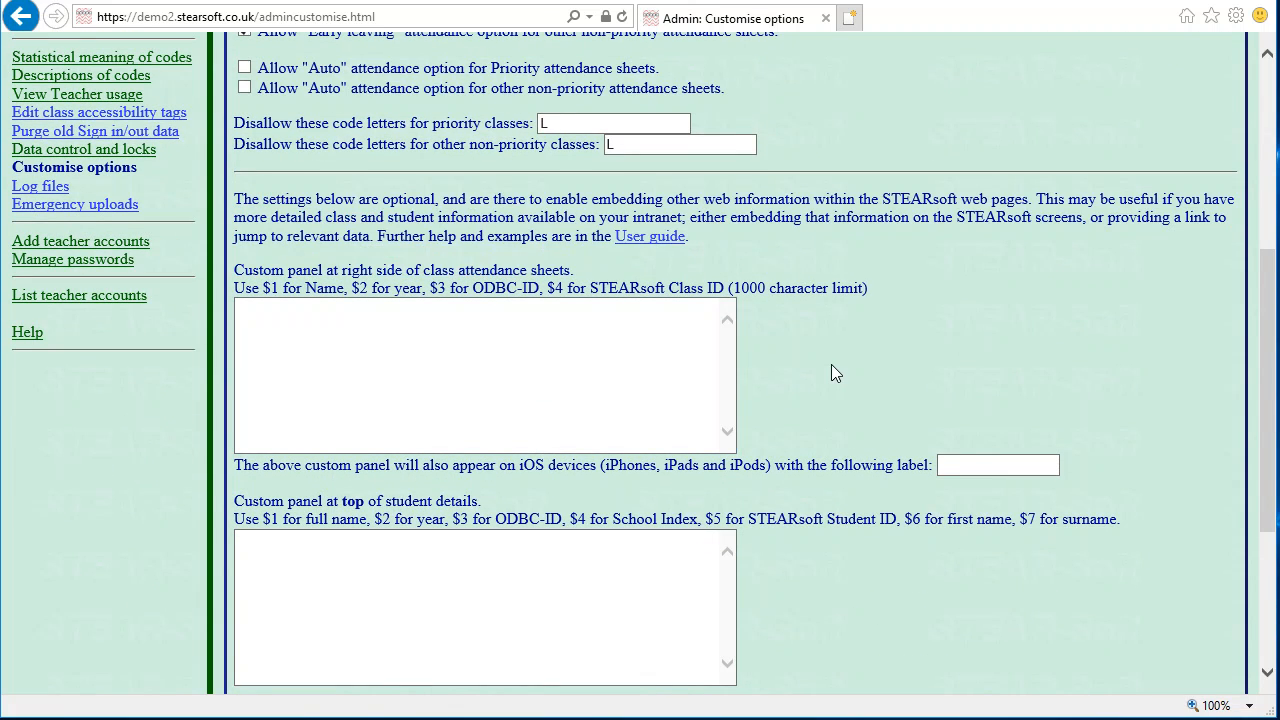
Save the customise options to return to the main administrator page.
{"action": "scroll", "coordinate": [831, 365], "scroll_direction": "down", "scroll_amount": 4}
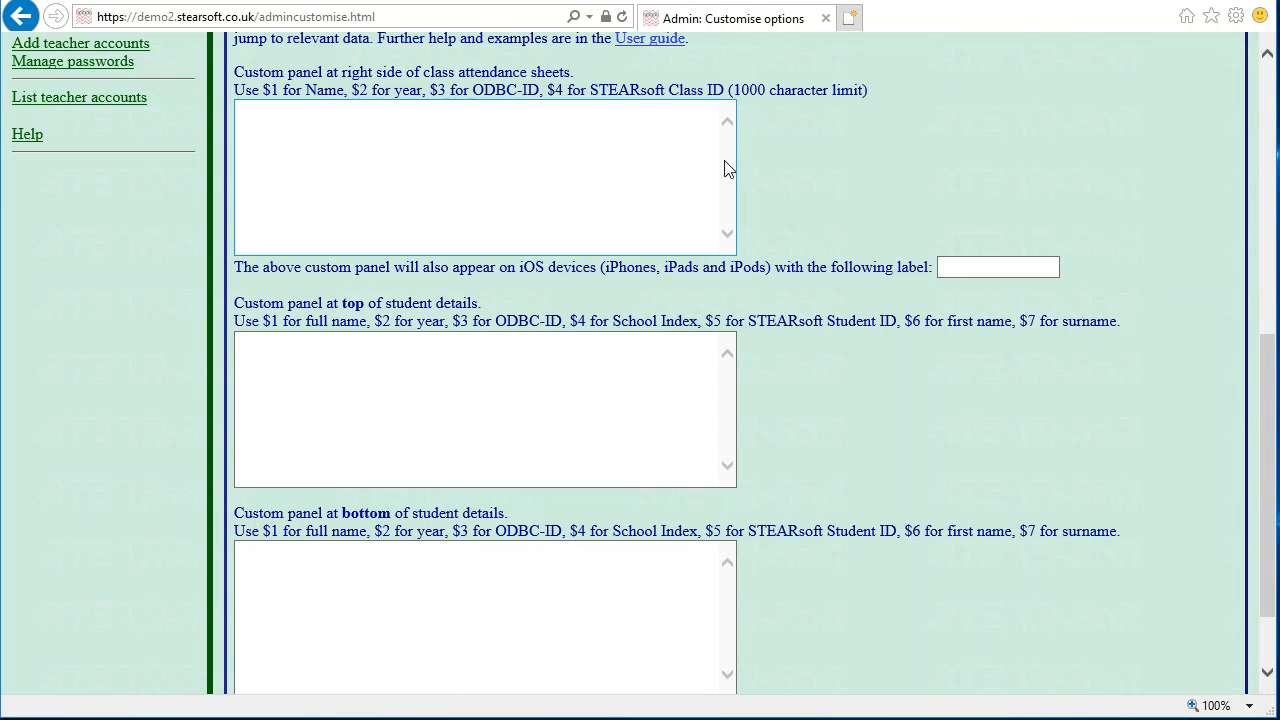
{"action": "scroll", "coordinate": [469, 374], "scroll_direction": "down", "scroll_amount": 2}
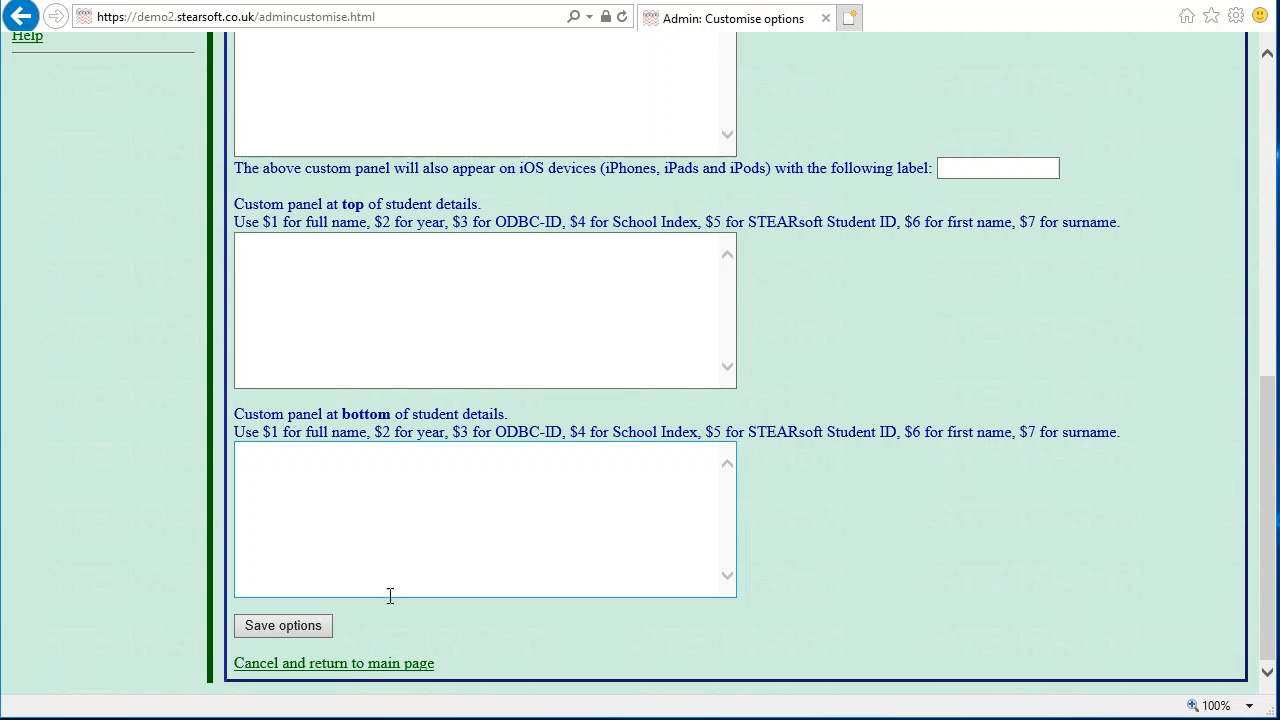
{"action": "left_click", "coordinate": [292, 630]}
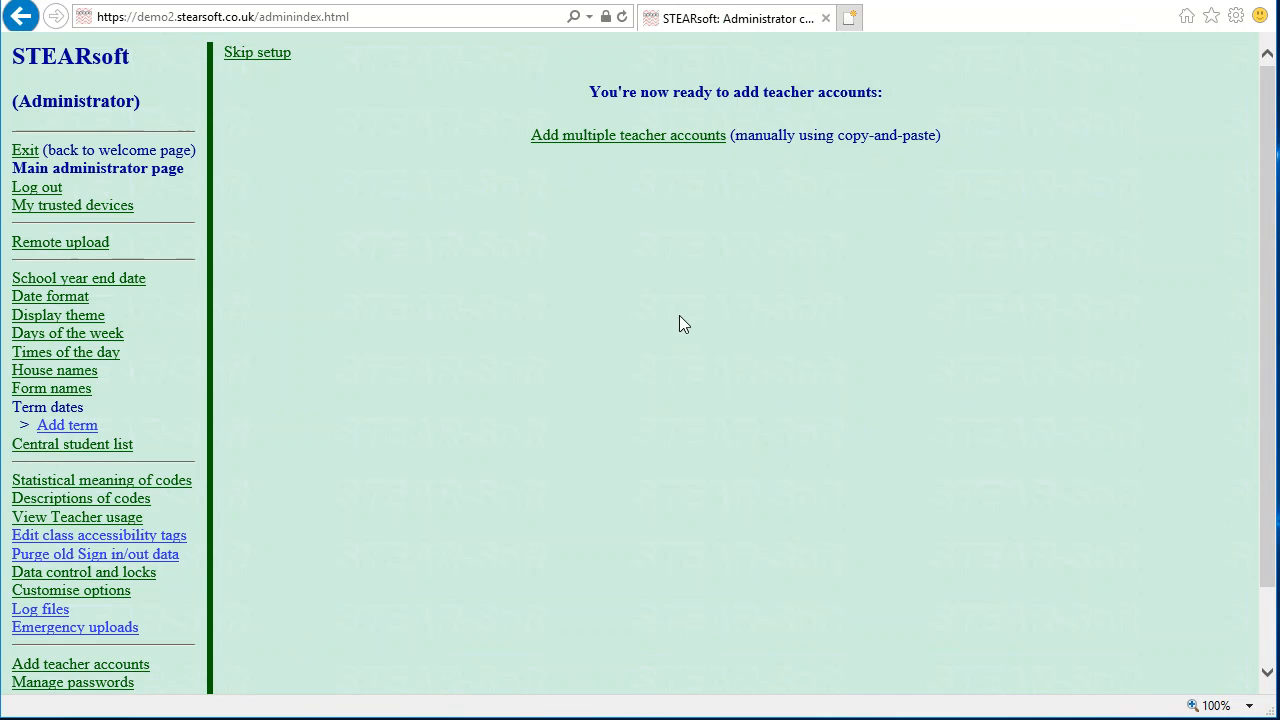
Go to the 'Add multiple teacher accounts' page.
{"action": "left_click", "coordinate": [634, 138]}
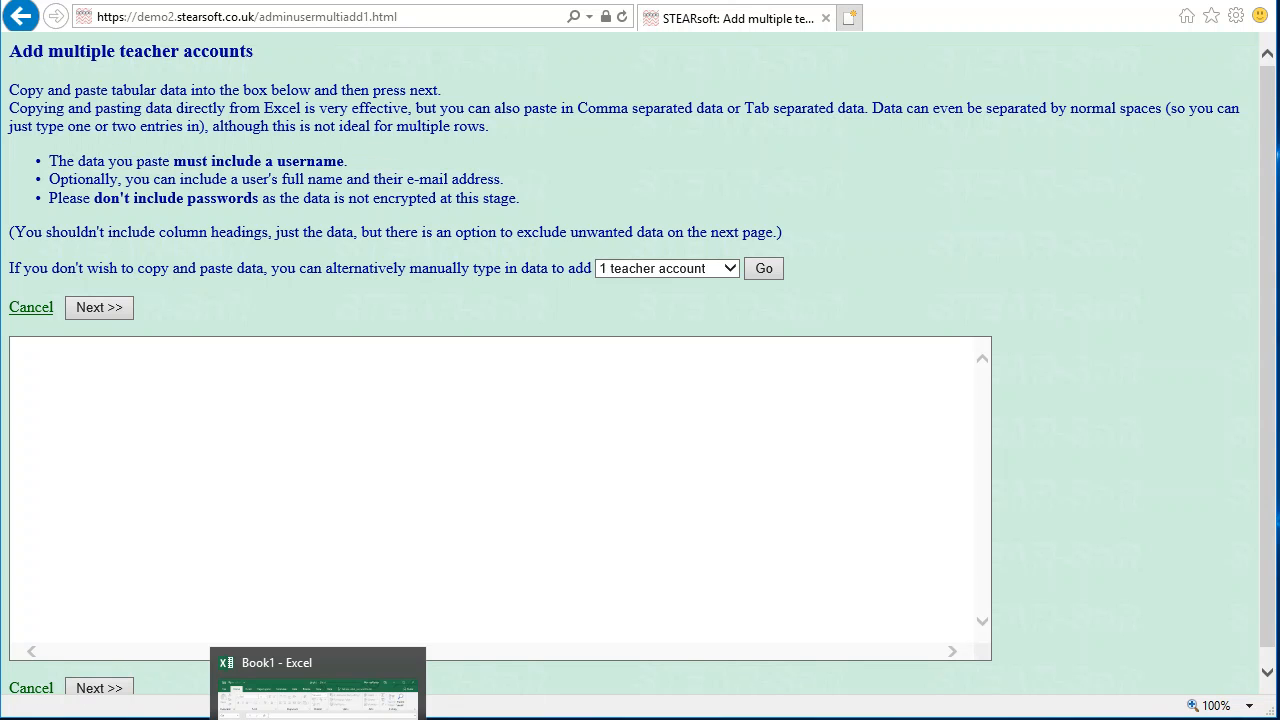
Copy the Excel demo users table A1:E6 with headings, then return to the browser's data box.
{"action": "left_click", "coordinate": [318, 718]}
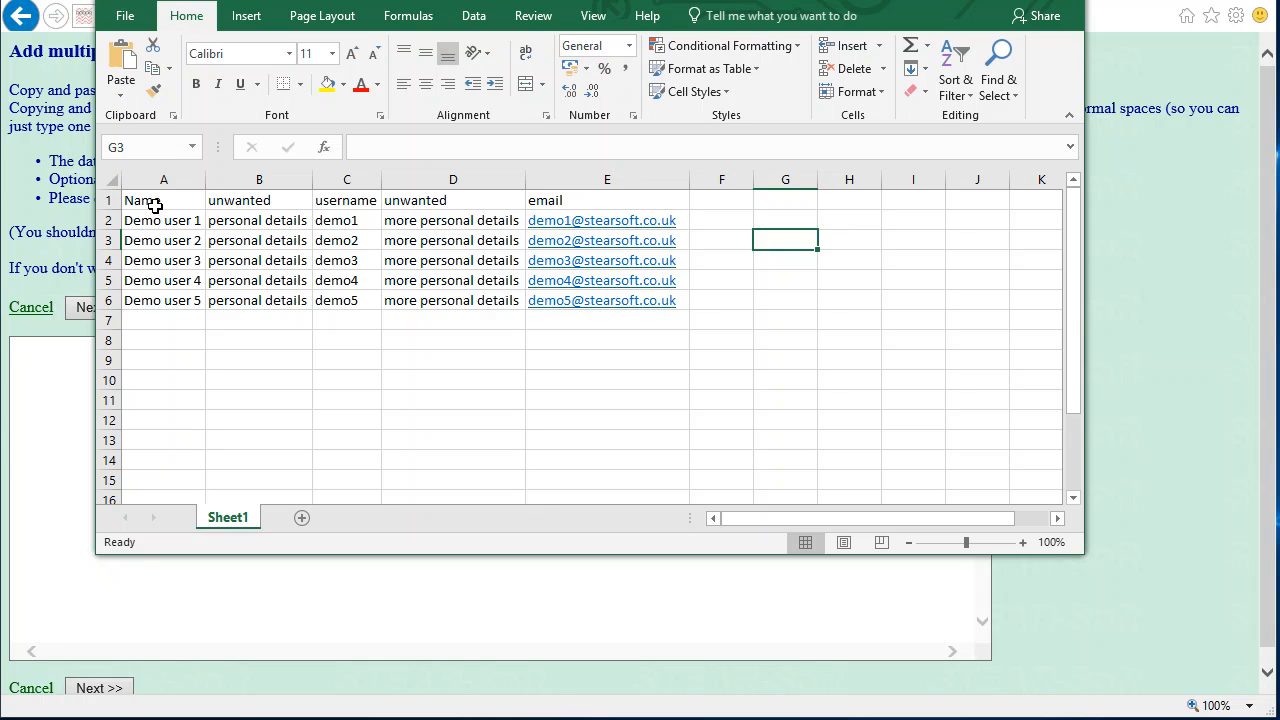
{"action": "left_click_drag", "start_coordinate": [160, 200], "coordinate": [583, 300]}
{"action": "left_click", "coordinate": [567, 329]}
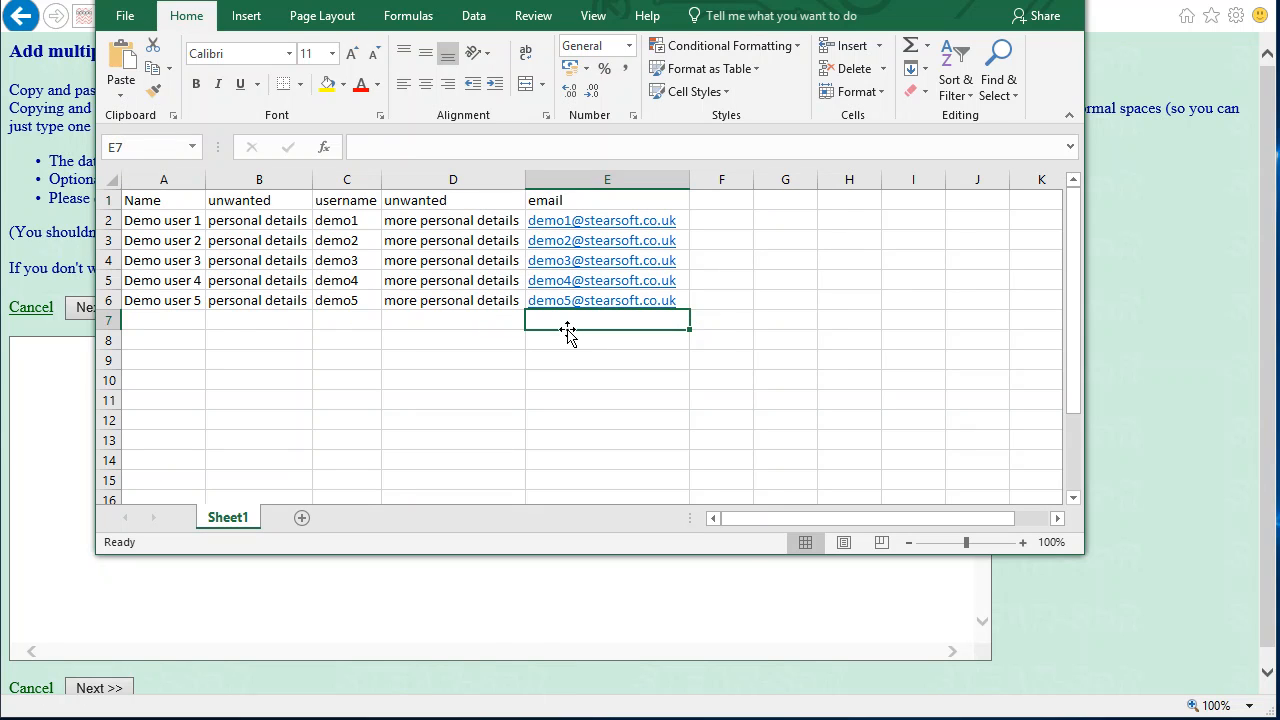
{"action": "left_click_drag", "start_coordinate": [243, 203], "coordinate": [255, 300]}
{"action": "left_click_drag", "start_coordinate": [448, 204], "coordinate": [452, 298]}
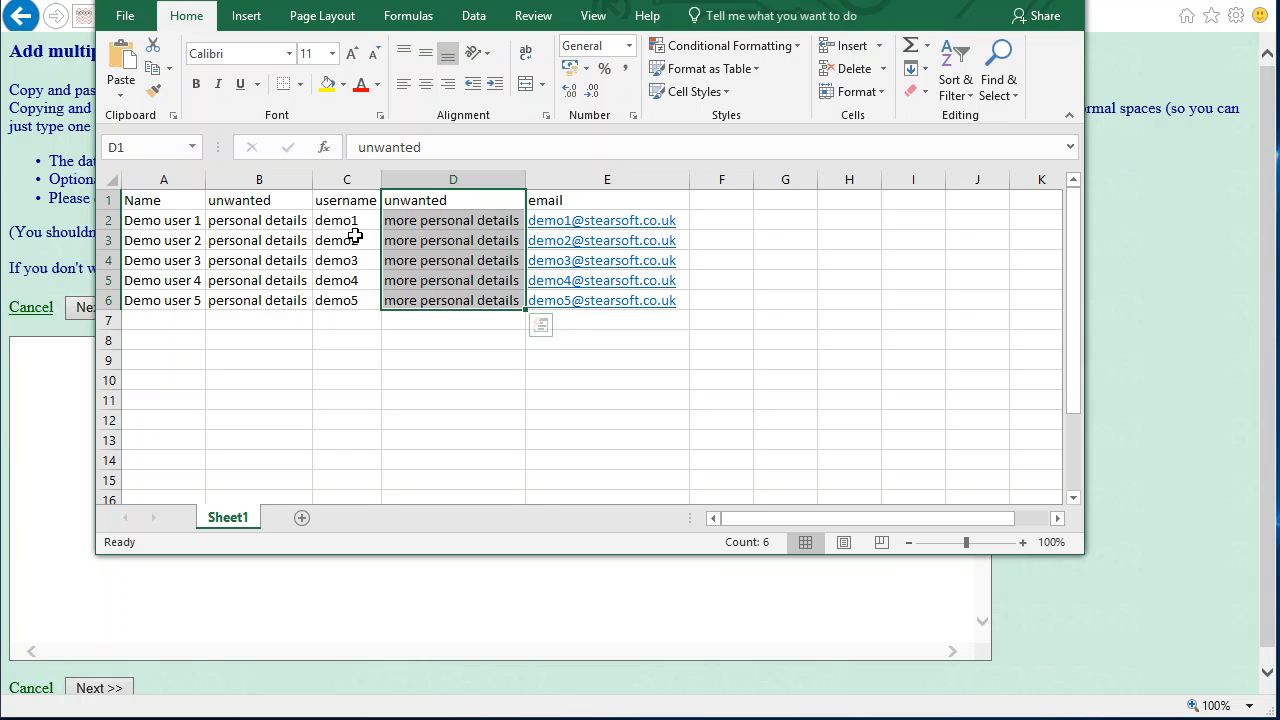
{"action": "left_click", "coordinate": [155, 201]}
{"action": "left_click_drag", "start_coordinate": [155, 201], "coordinate": [592, 313]}
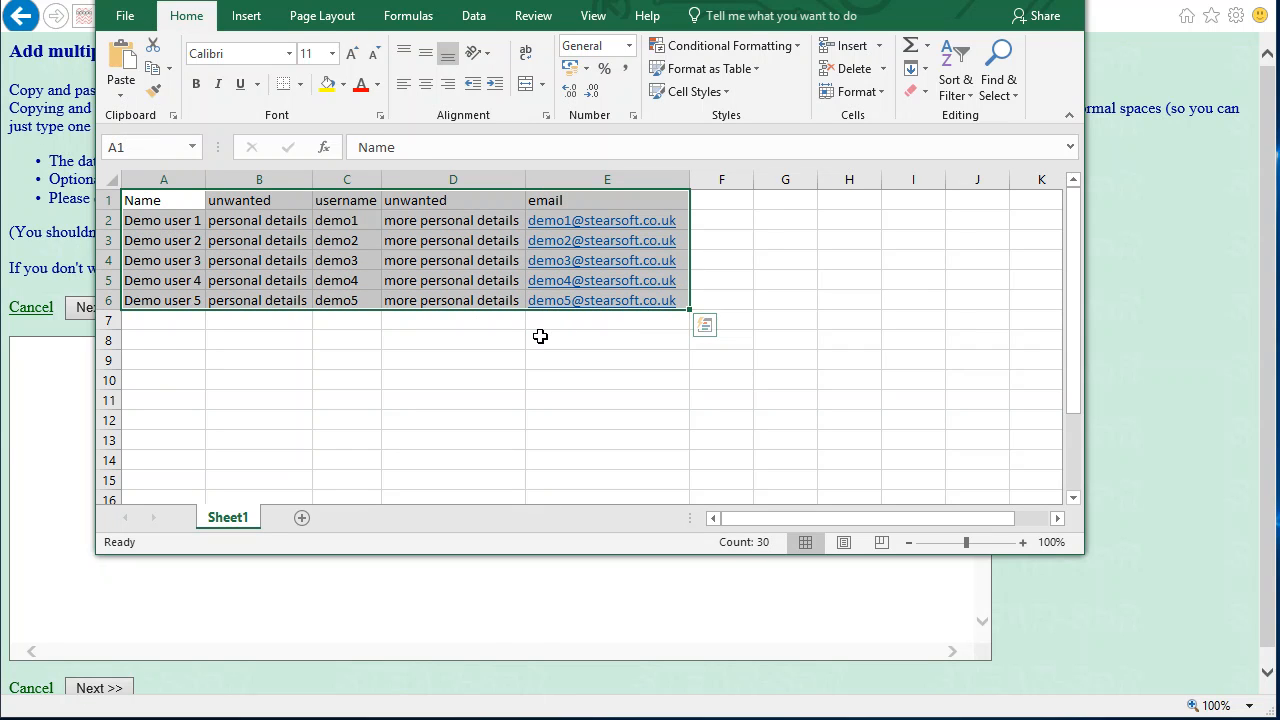
{"action": "key", "text": "ctrl+c"}
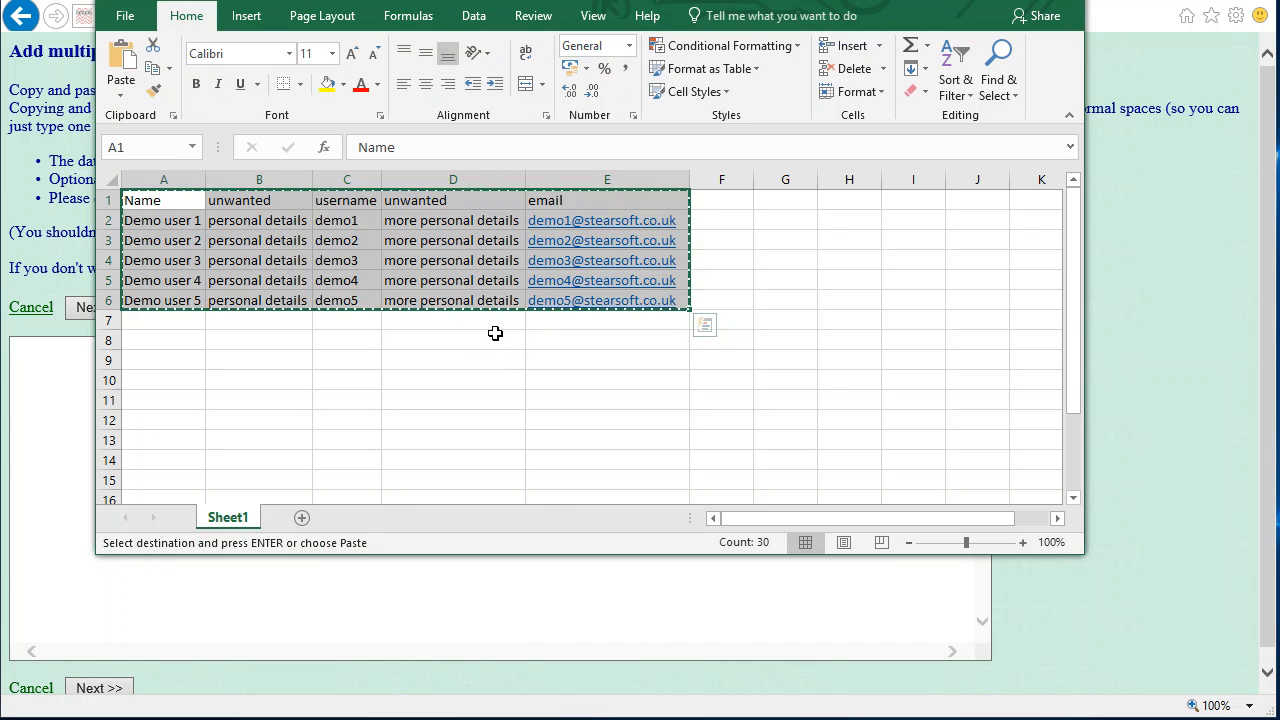
{"action": "left_click", "coordinate": [53, 372]}
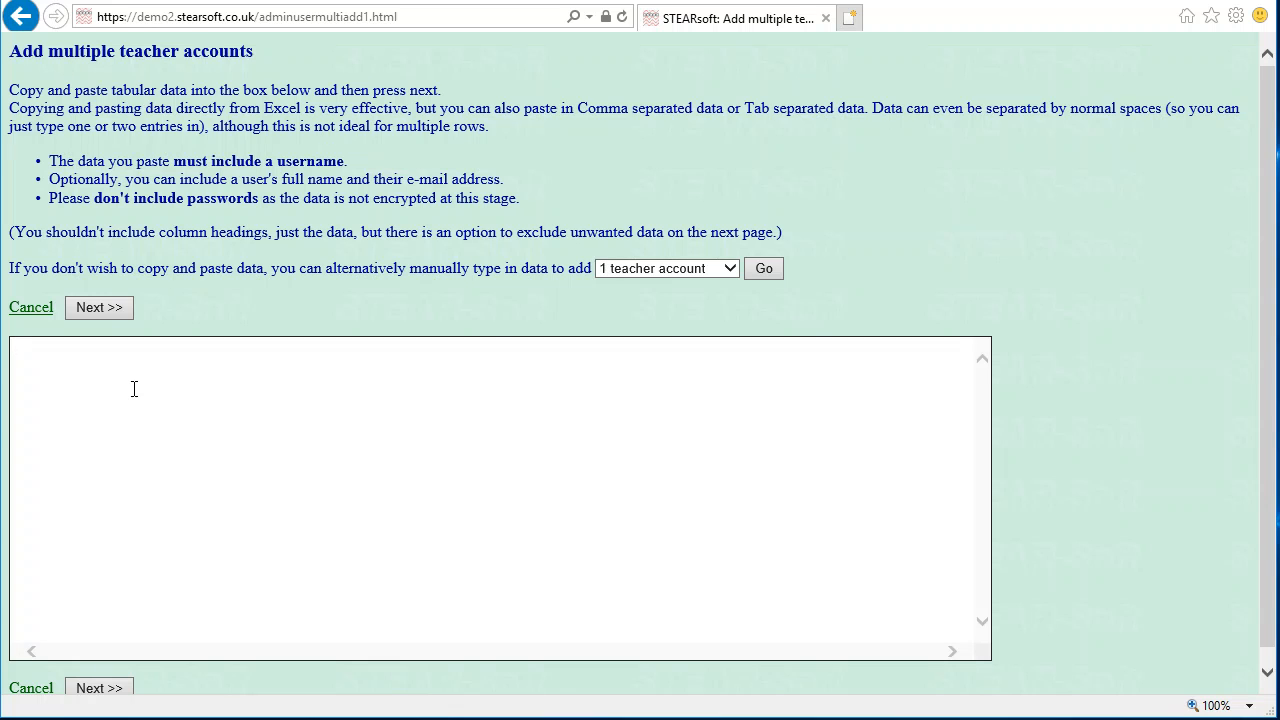
Paste the five demo users' table into the accounts box and continue to step 2.
{"action": "key", "text": "ctrl+v"}
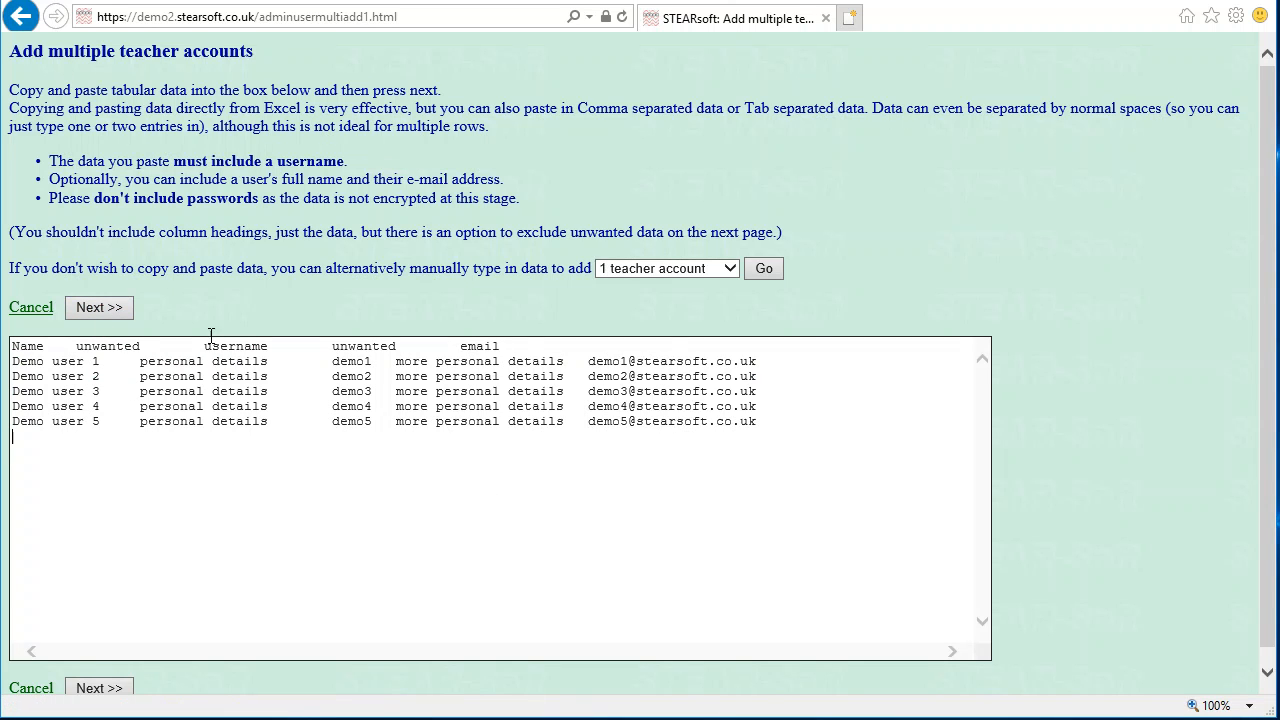
{"action": "left_click", "coordinate": [99, 307]}
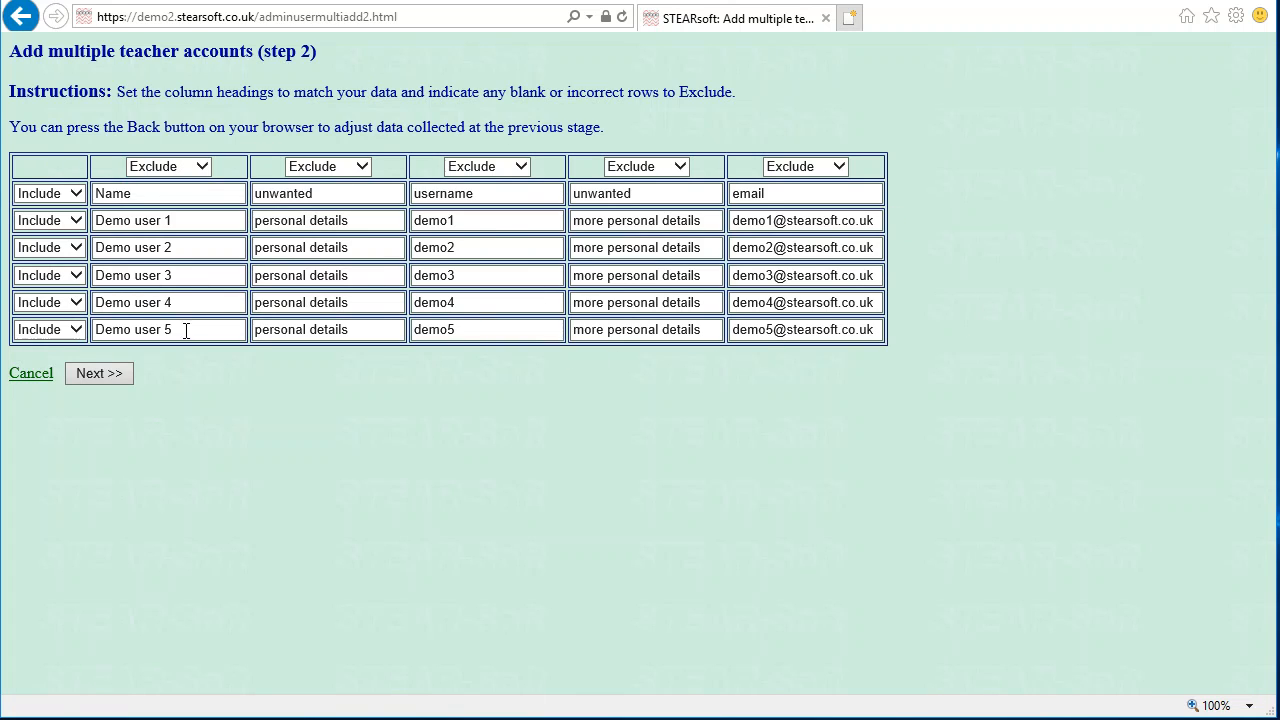
Exclude the heading row; map third column to Username, last to Email, first to Name (1).
{"action": "left_click", "coordinate": [72, 195]}
{"action": "left_click", "coordinate": [62, 211]}
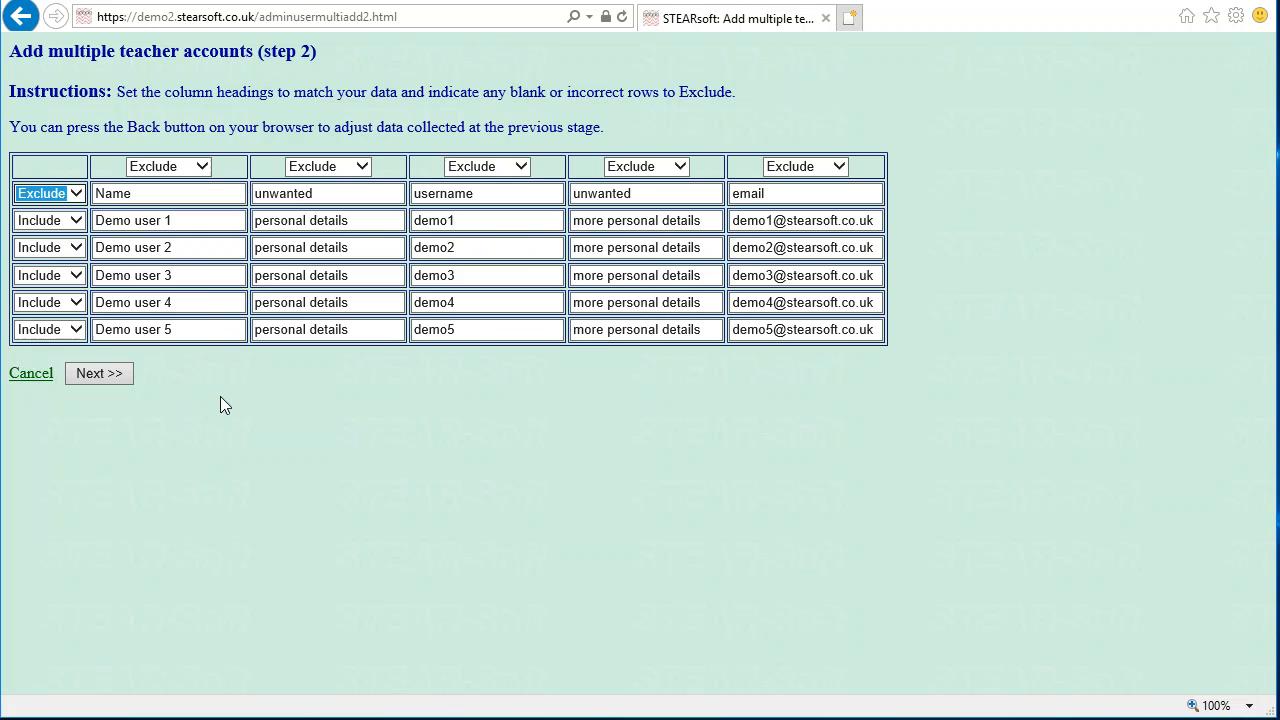
{"action": "left_click", "coordinate": [508, 166]}
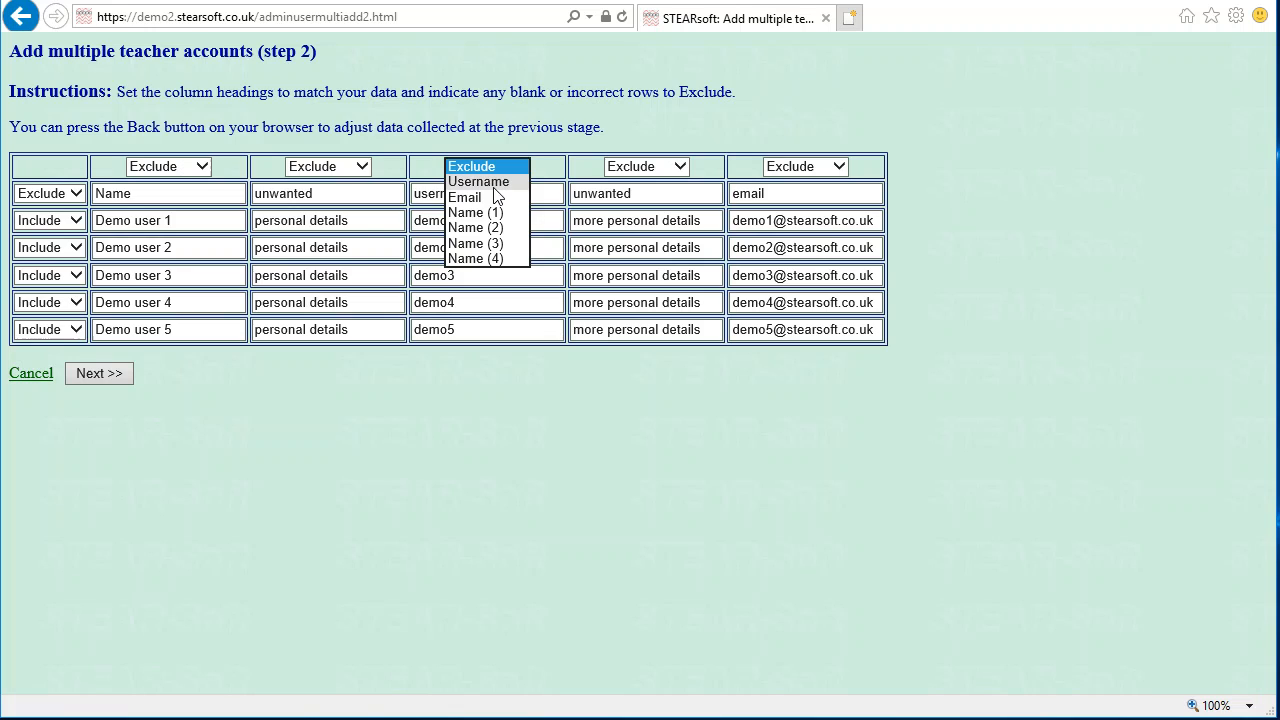
{"action": "left_click", "coordinate": [494, 182]}
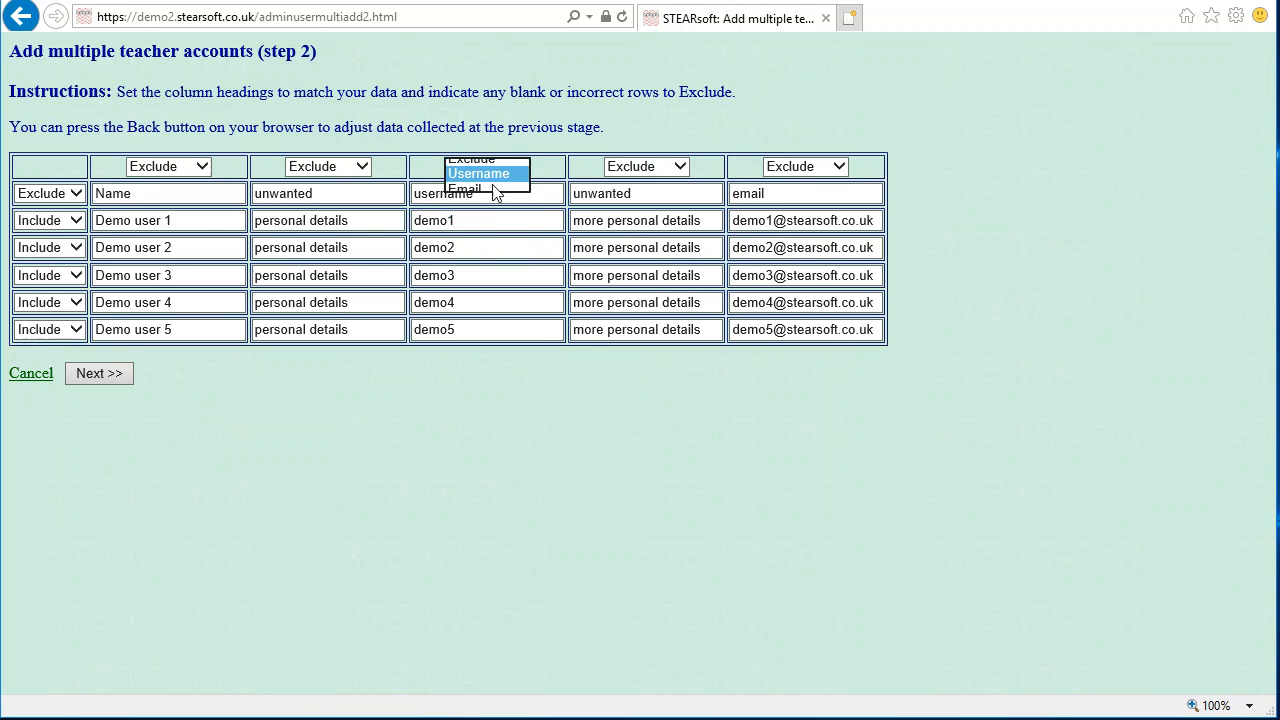
{"action": "left_click", "coordinate": [806, 168]}
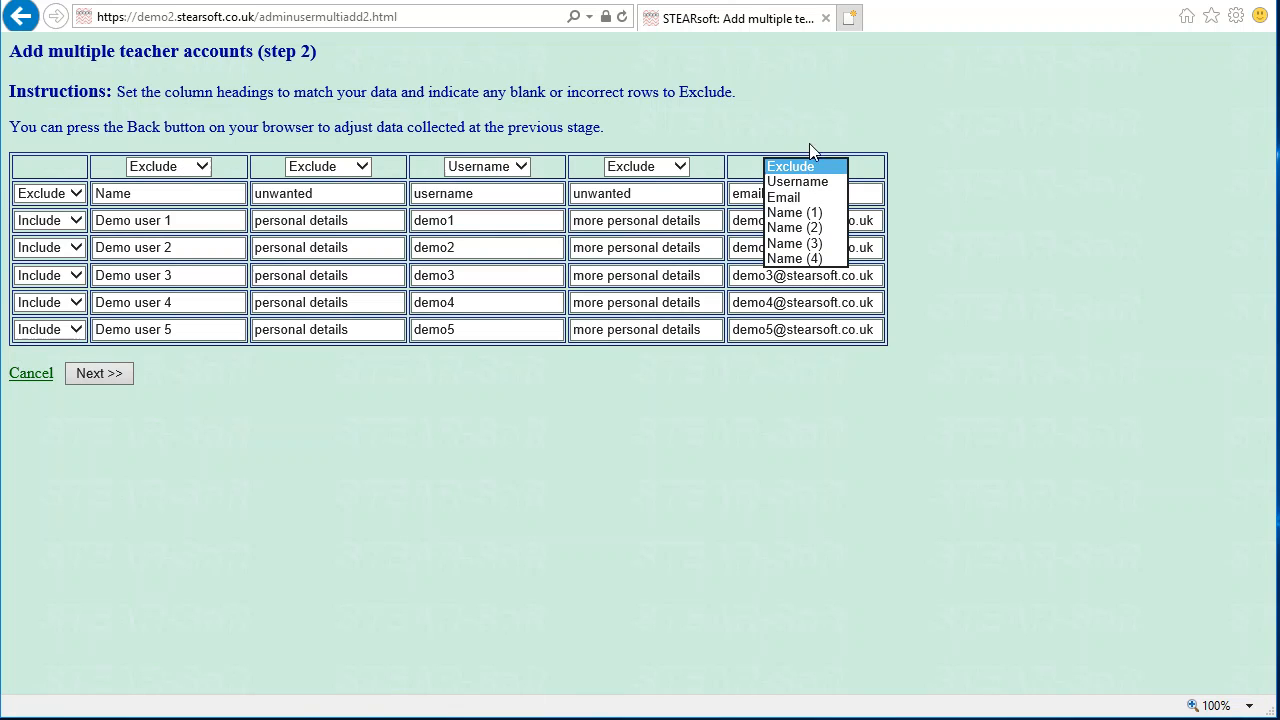
{"action": "left_click", "coordinate": [808, 198]}
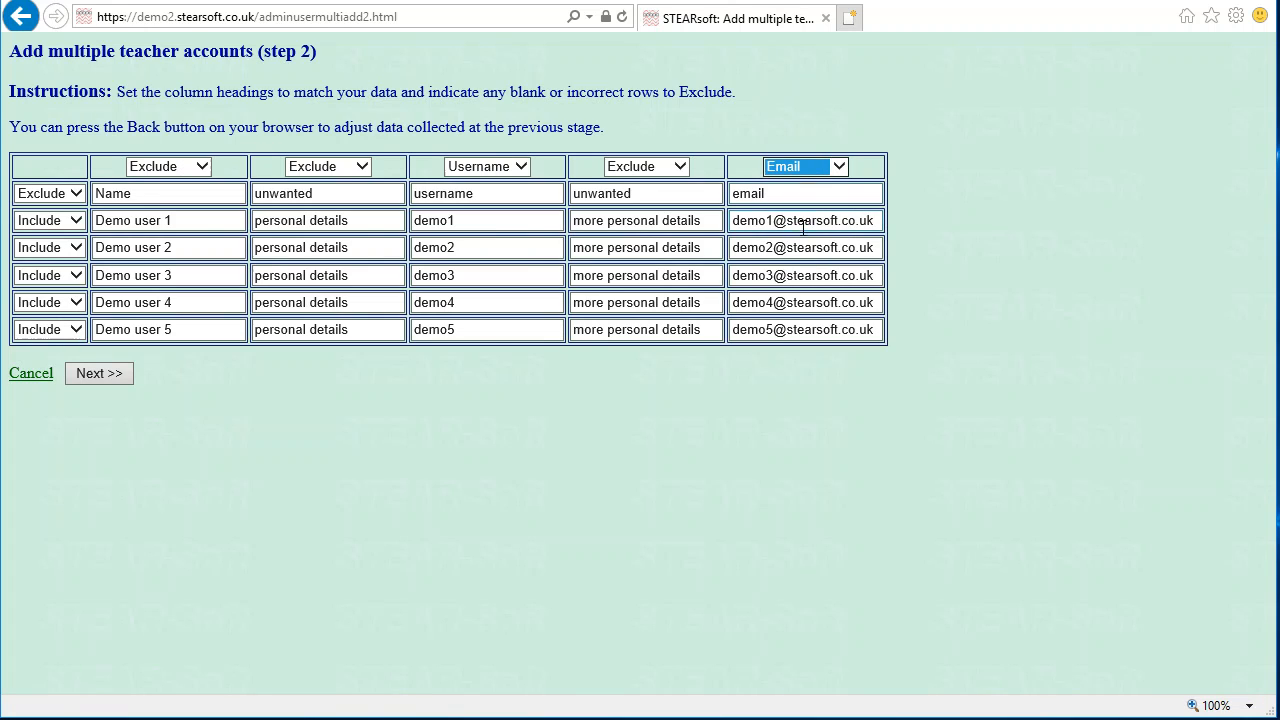
{"action": "left_click", "coordinate": [180, 168]}
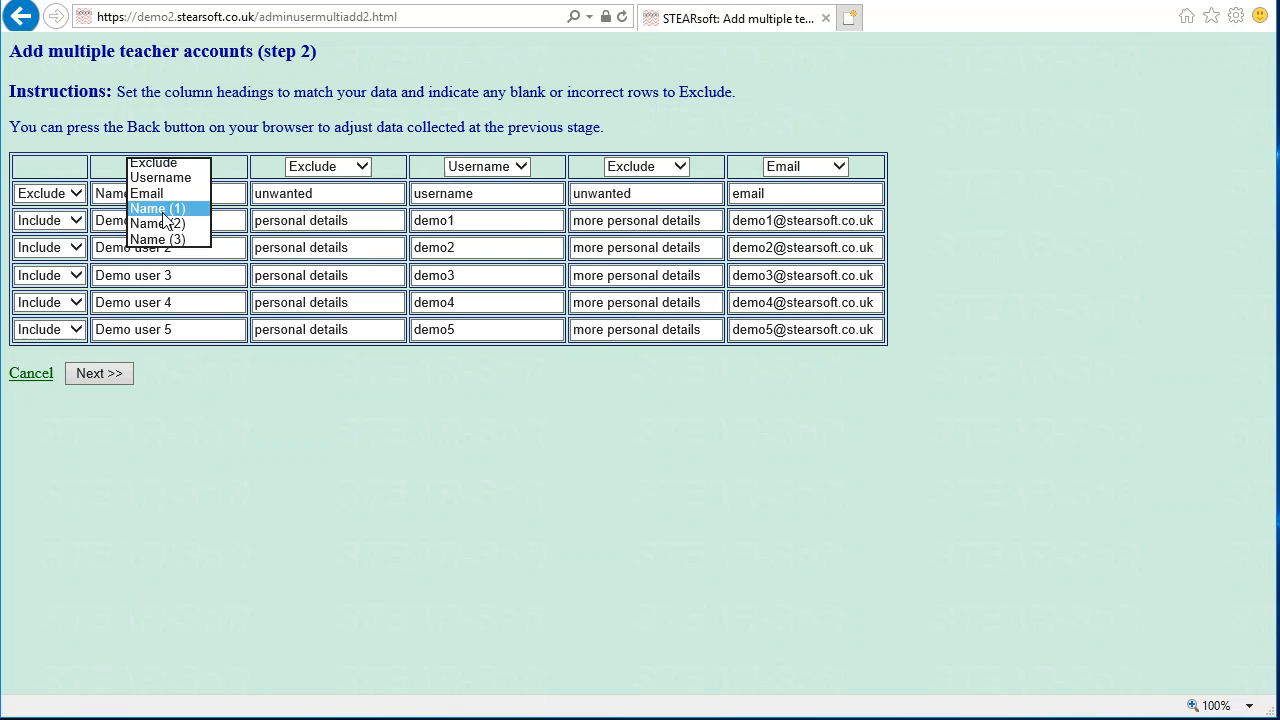
{"action": "left_click", "coordinate": [165, 213]}
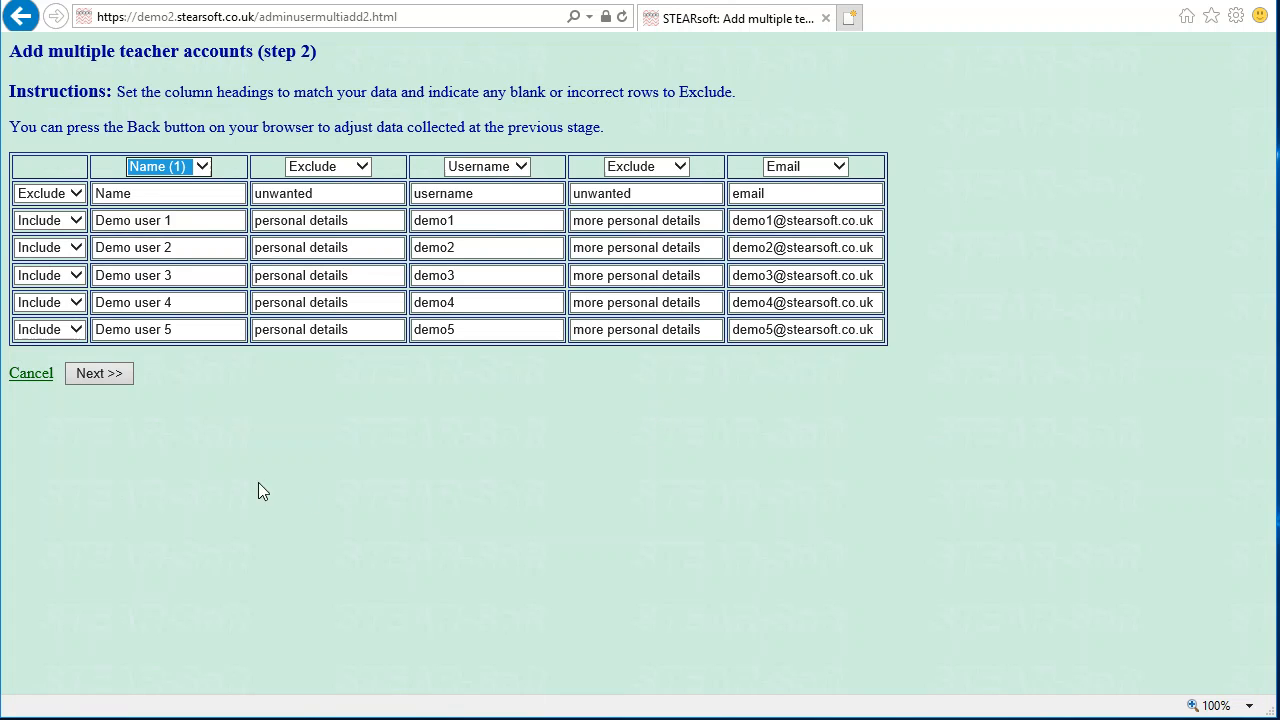
Confirm the mapped data and finish, adding demo1 to demo5 as teacher accounts.
{"action": "left_click", "coordinate": [85, 372]}
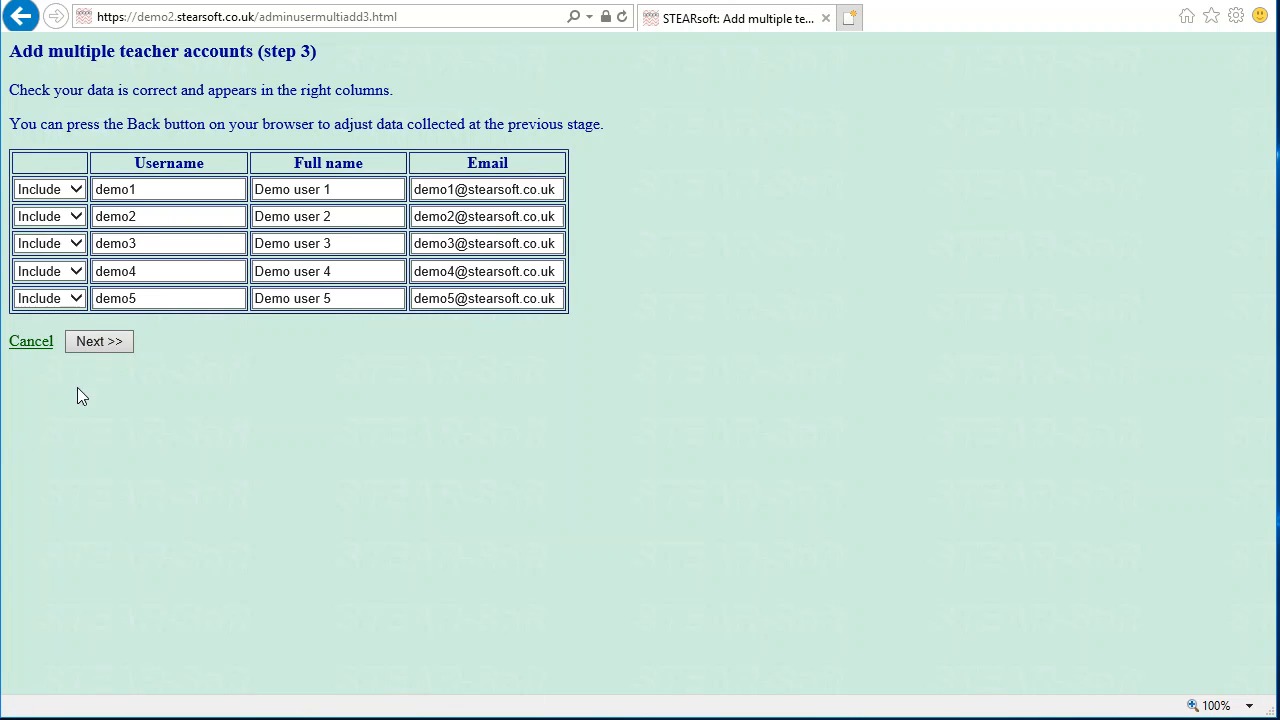
{"action": "left_click", "coordinate": [92, 341]}
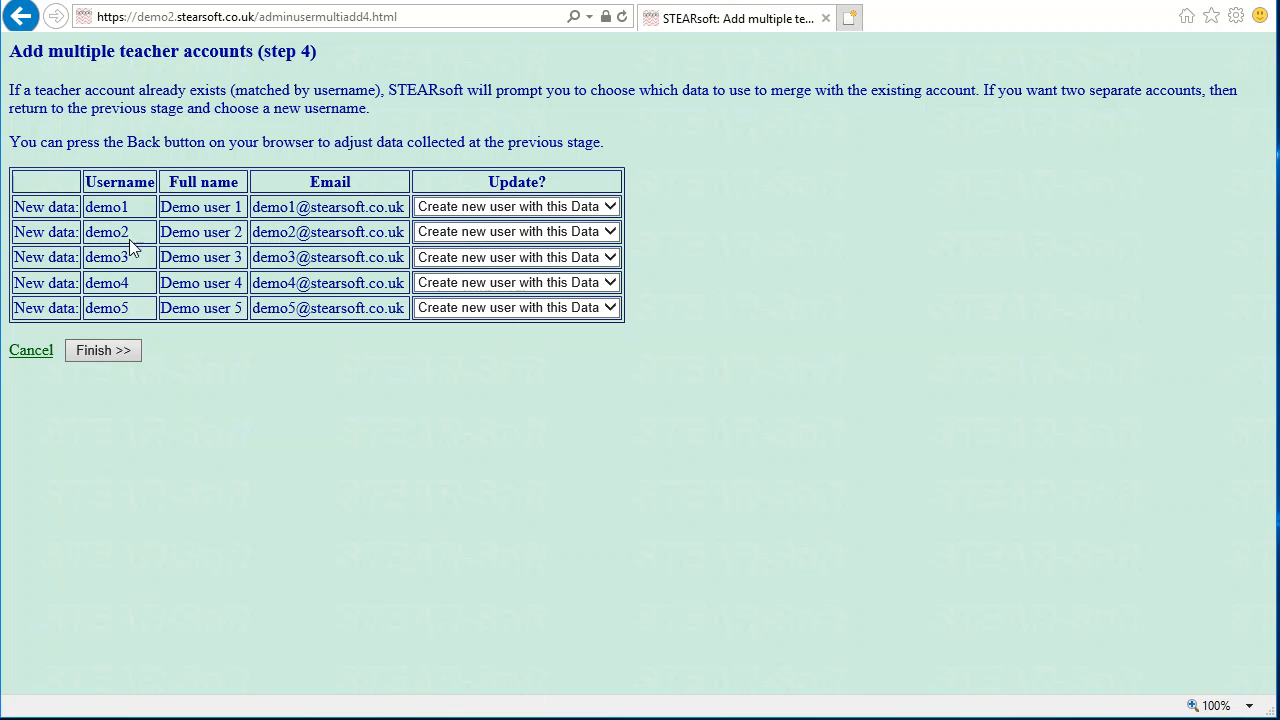
{"action": "left_click", "coordinate": [86, 352]}
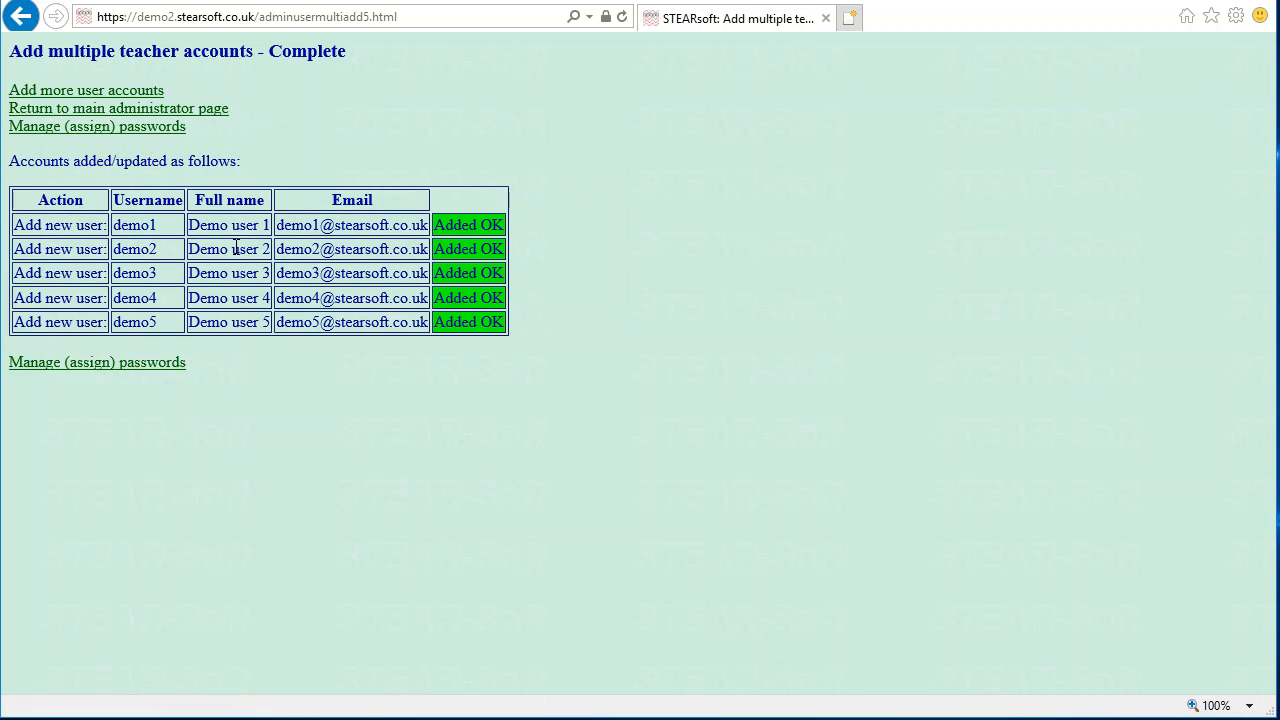
{"action": "left_click", "coordinate": [85, 373]}
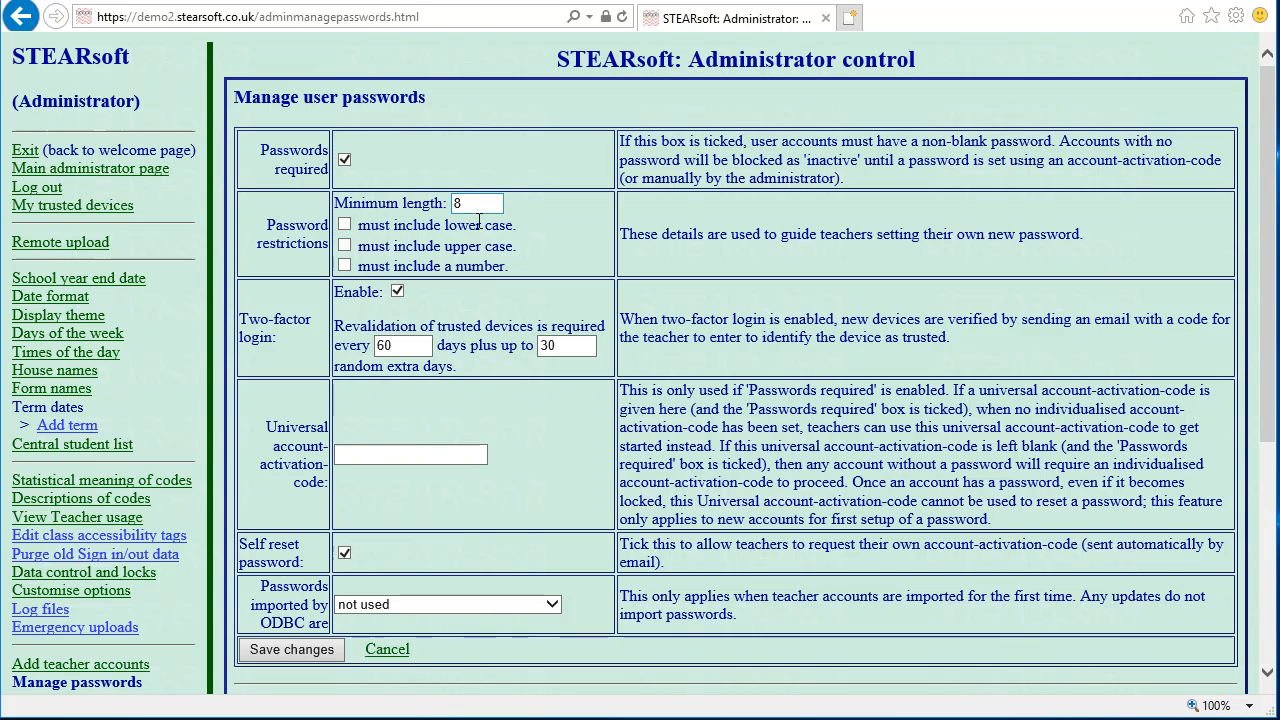
Scroll through the Manage user passwords settings, including 60-day trusted-device revalidation.
{"action": "scroll", "coordinate": [480, 225], "scroll_direction": "down", "scroll_amount": 2}
{"action": "scroll", "coordinate": [485, 240], "scroll_direction": "up", "scroll_amount": 2}
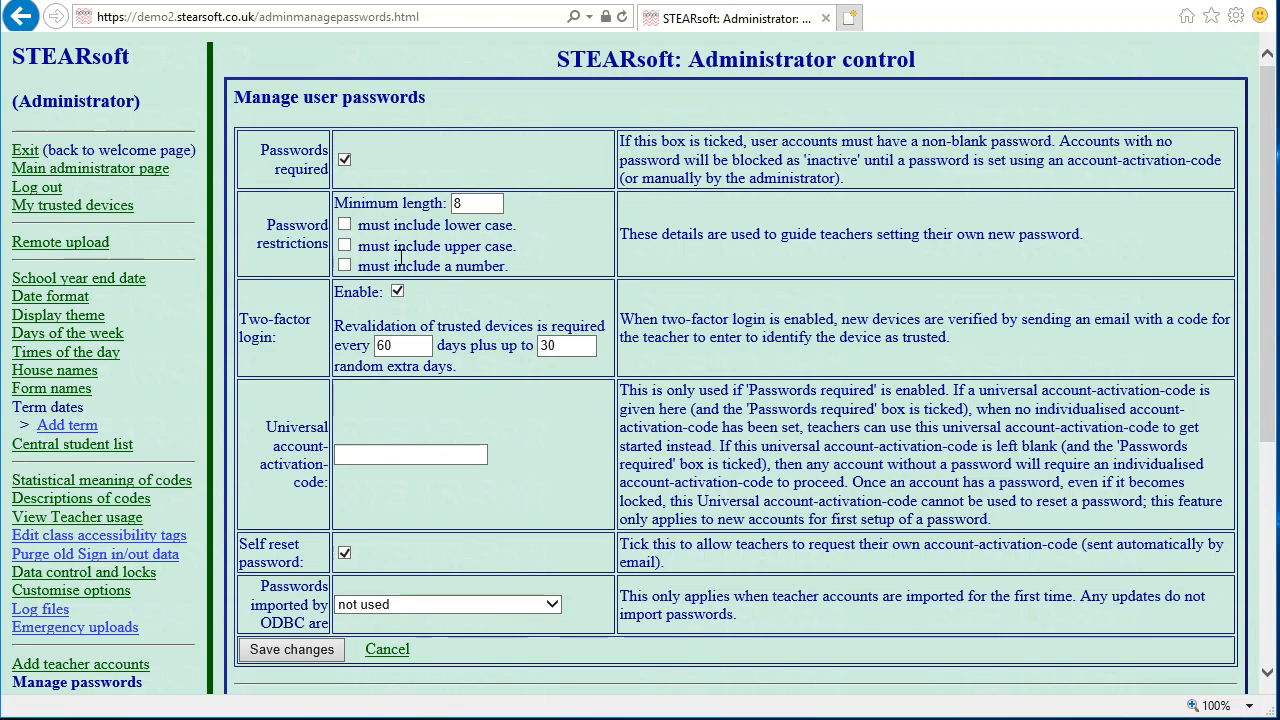
{"action": "left_click_drag", "start_coordinate": [413, 350], "coordinate": [362, 352]}
{"action": "left_click", "coordinate": [402, 347]}
{"action": "left_click_drag", "start_coordinate": [340, 368], "coordinate": [462, 368]}
{"action": "left_click", "coordinate": [566, 344]}
{"action": "left_click_drag", "start_coordinate": [566, 349], "coordinate": [526, 349]}
{"action": "left_click", "coordinate": [560, 345]}
{"action": "left_click", "coordinate": [431, 346]}
{"action": "left_click", "coordinate": [560, 344]}
Read the universal activation-code explanation, save the password settings and continue back to the form.
{"action": "scroll", "coordinate": [532, 354], "scroll_direction": "down", "scroll_amount": 3}
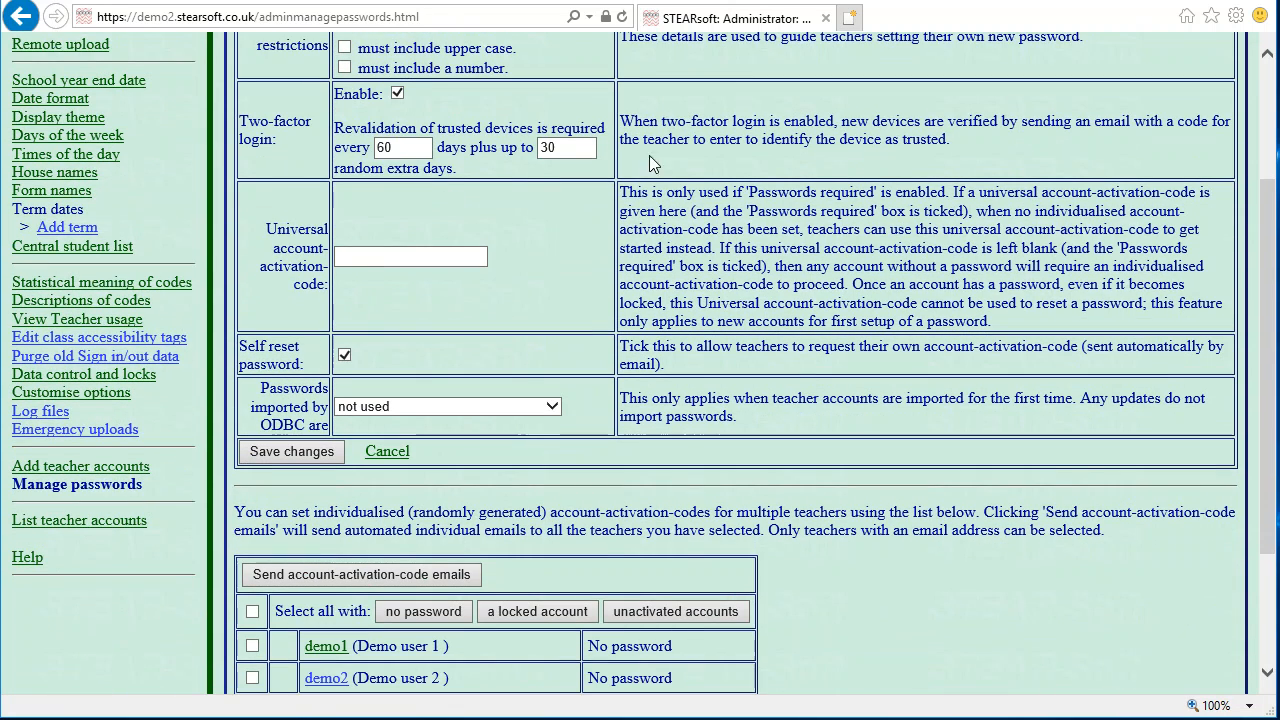
{"action": "left_click_drag", "start_coordinate": [620, 192], "coordinate": [1013, 327]}
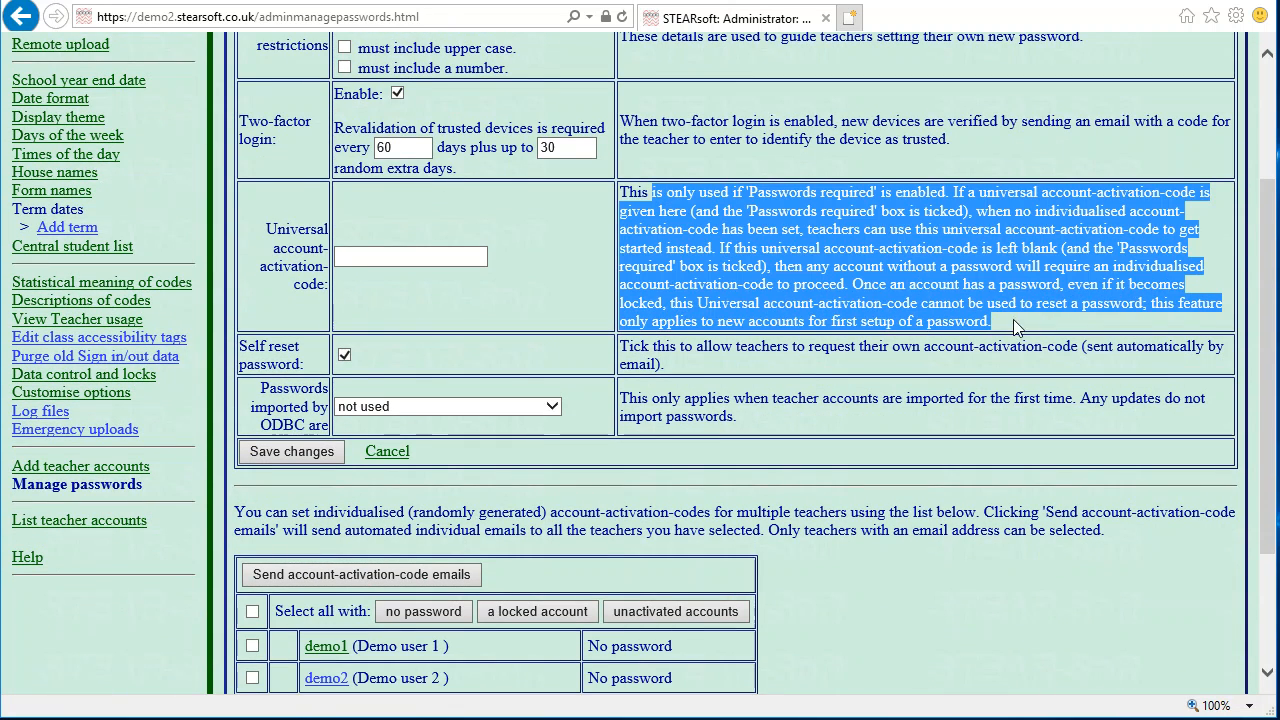
{"action": "left_click", "coordinate": [519, 268]}
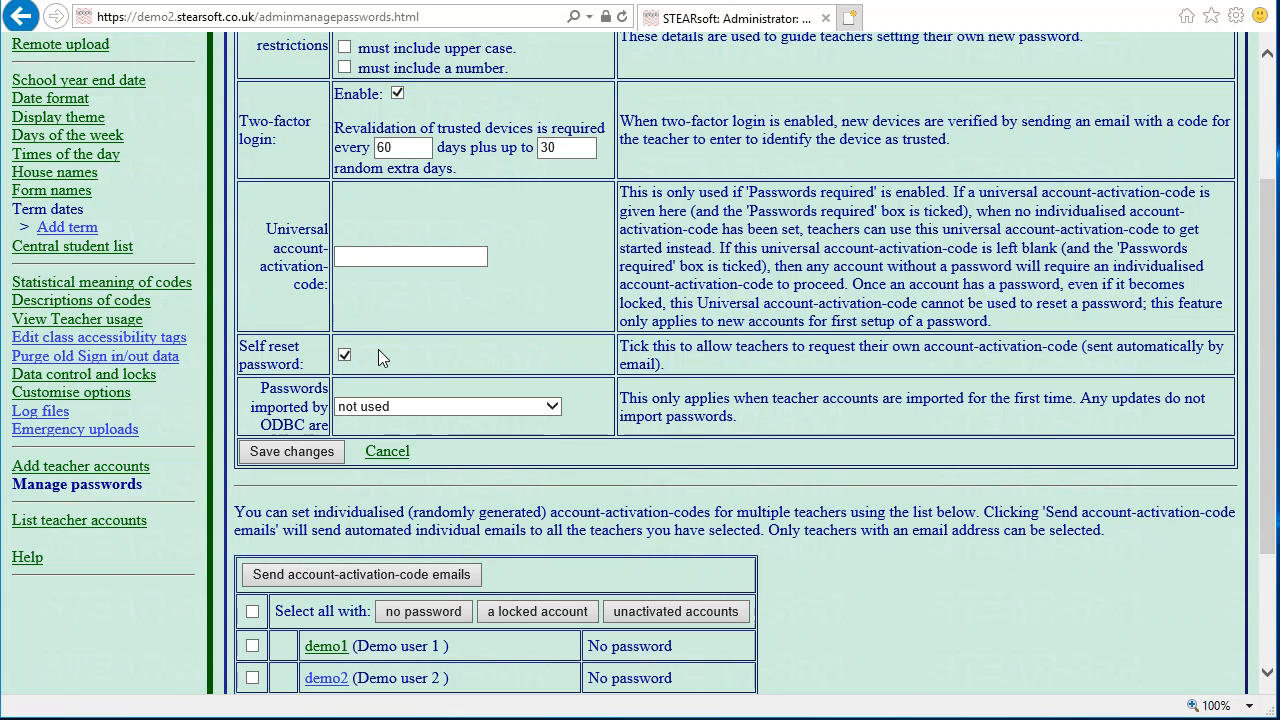
{"action": "scroll", "coordinate": [394, 339], "scroll_direction": "down", "scroll_amount": 1}
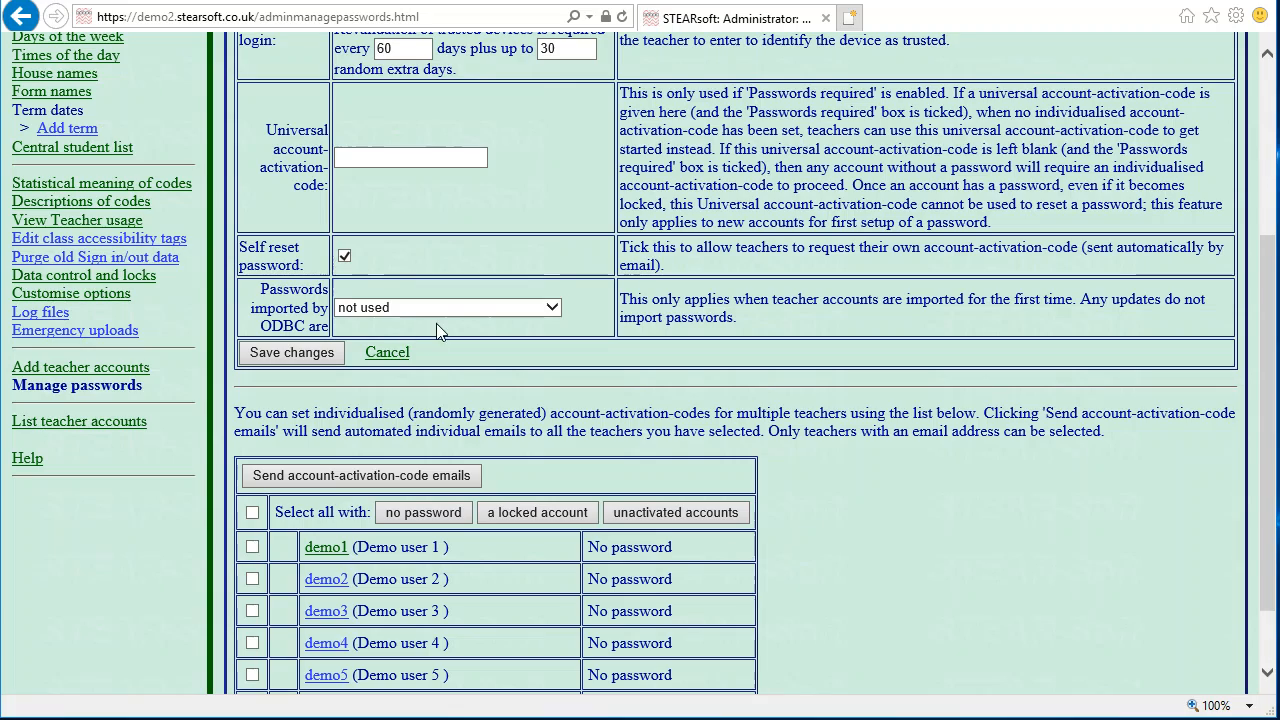
{"action": "scroll", "coordinate": [452, 262], "scroll_direction": "down", "scroll_amount": 1}
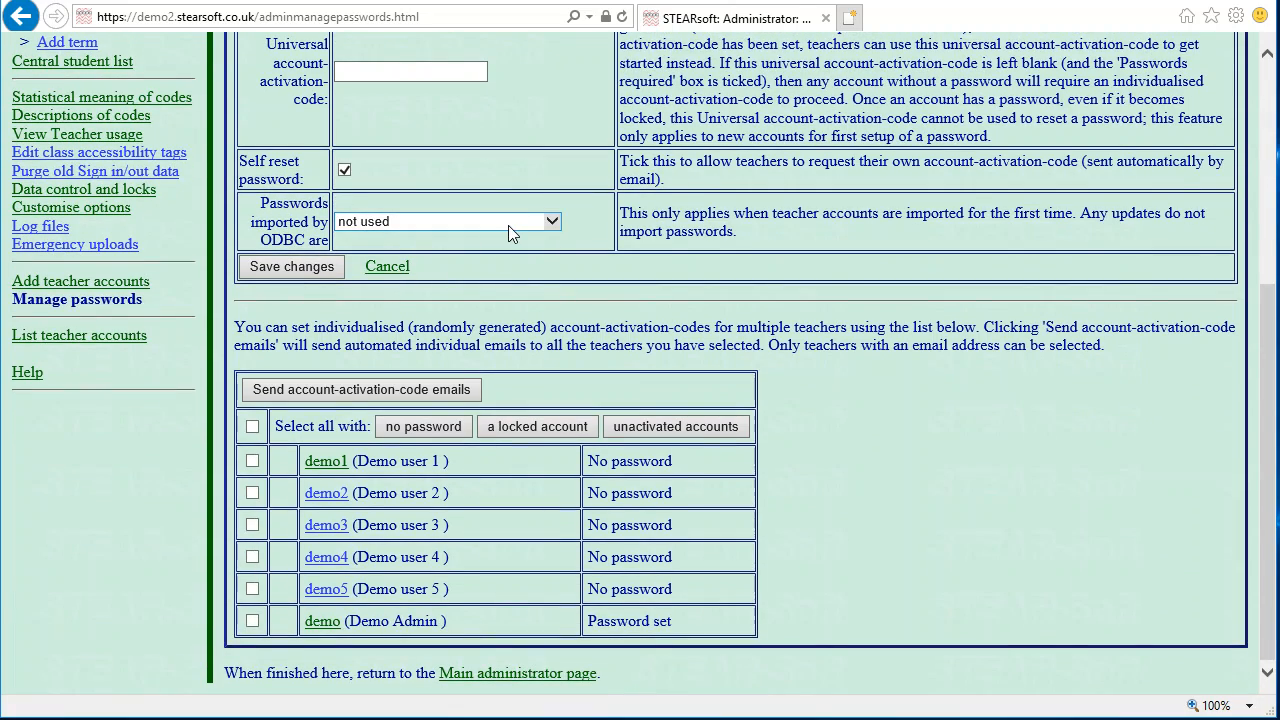
{"action": "scroll", "coordinate": [510, 220], "scroll_direction": "up", "scroll_amount": 4}
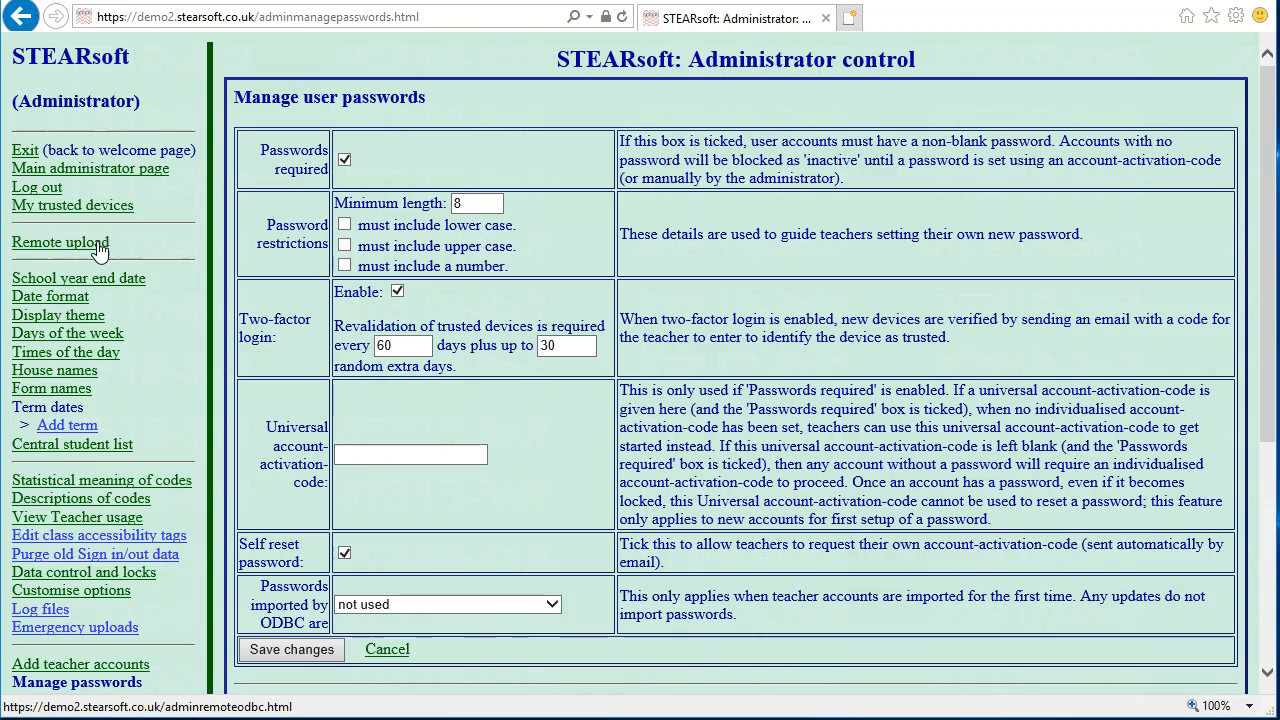
{"action": "scroll", "coordinate": [629, 382], "scroll_direction": "down", "scroll_amount": 4}
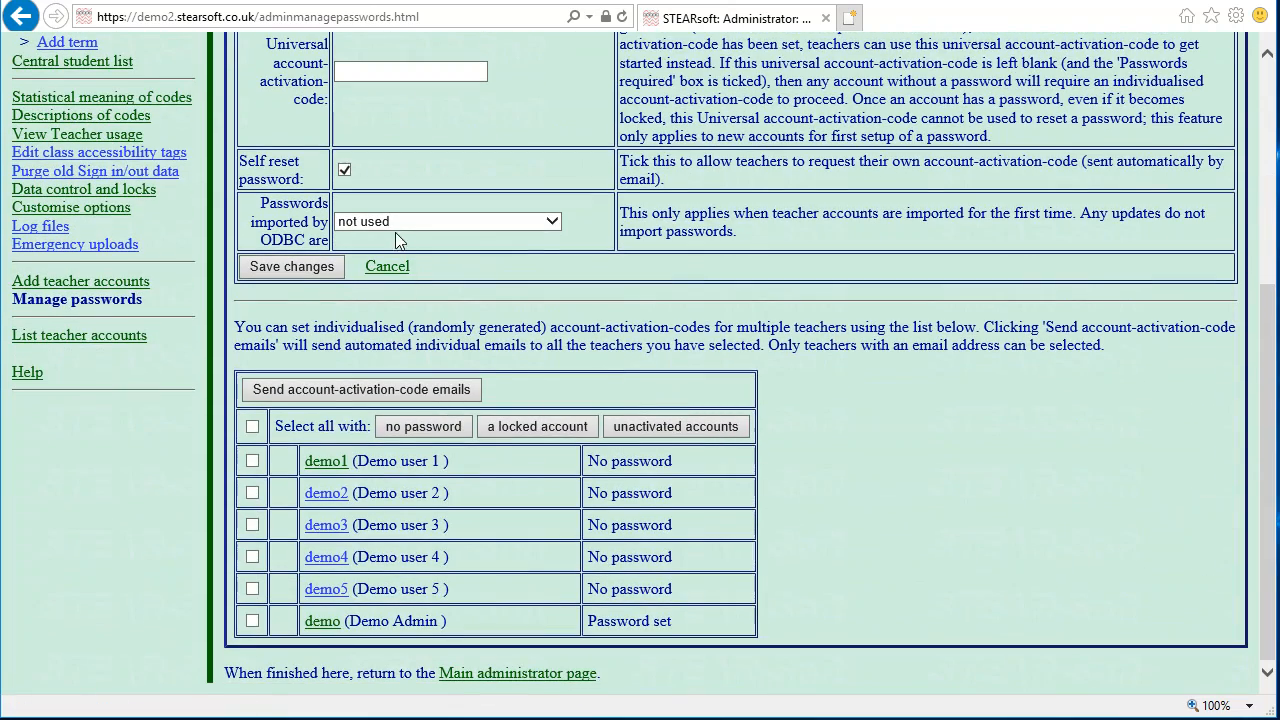
{"action": "left_click", "coordinate": [300, 266]}
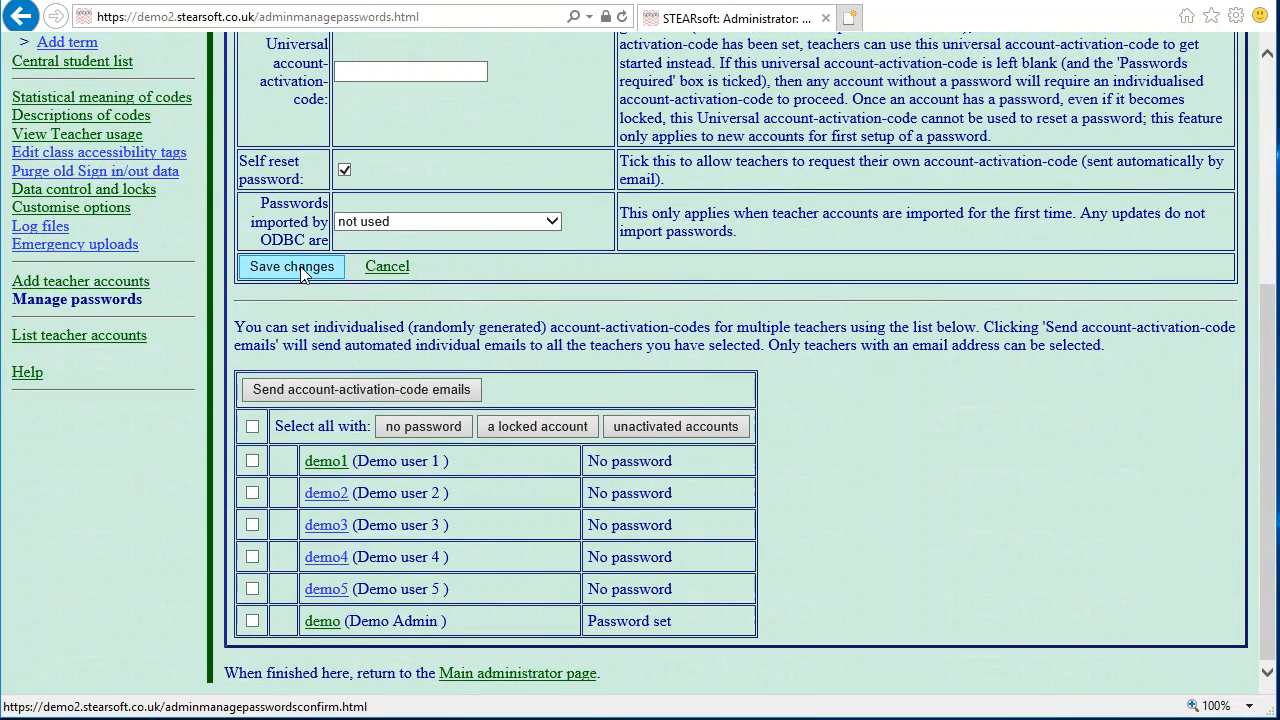
{"action": "left_click", "coordinate": [748, 139]}
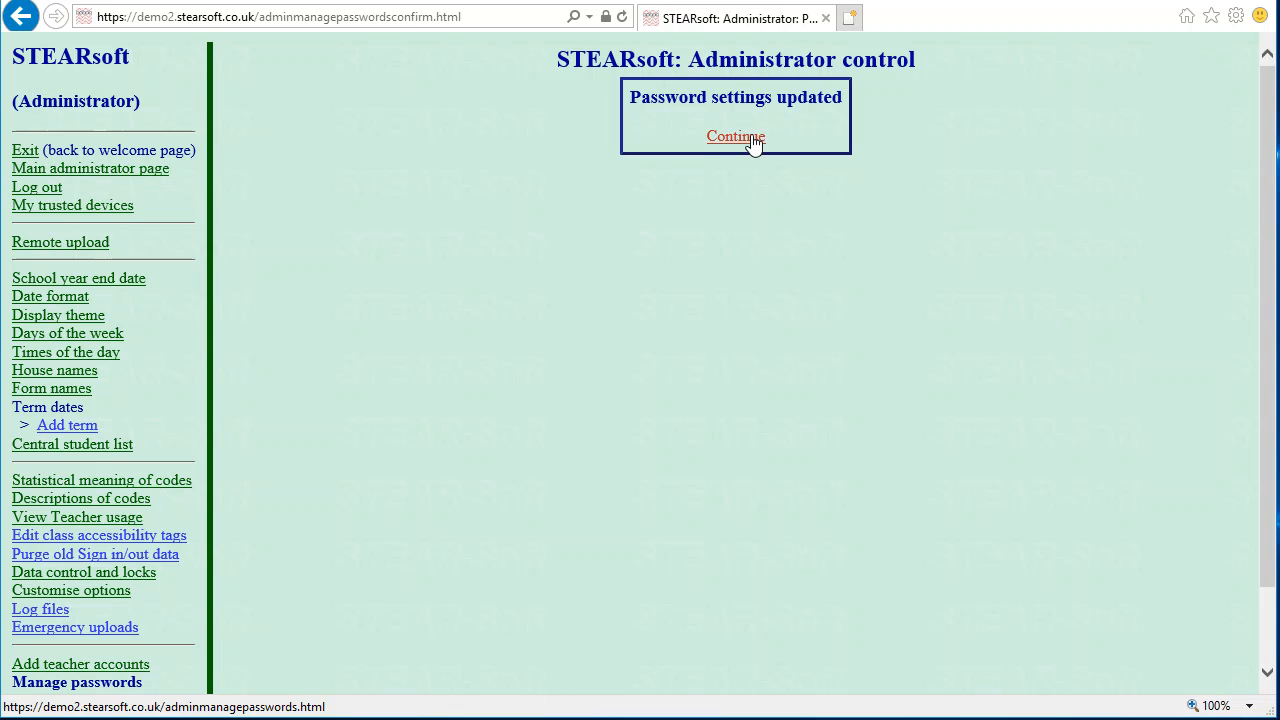
Check the account list: Demo Admin has a password set, demo1–demo4 have none.
{"action": "scroll", "coordinate": [567, 216], "scroll_direction": "down", "scroll_amount": 4}
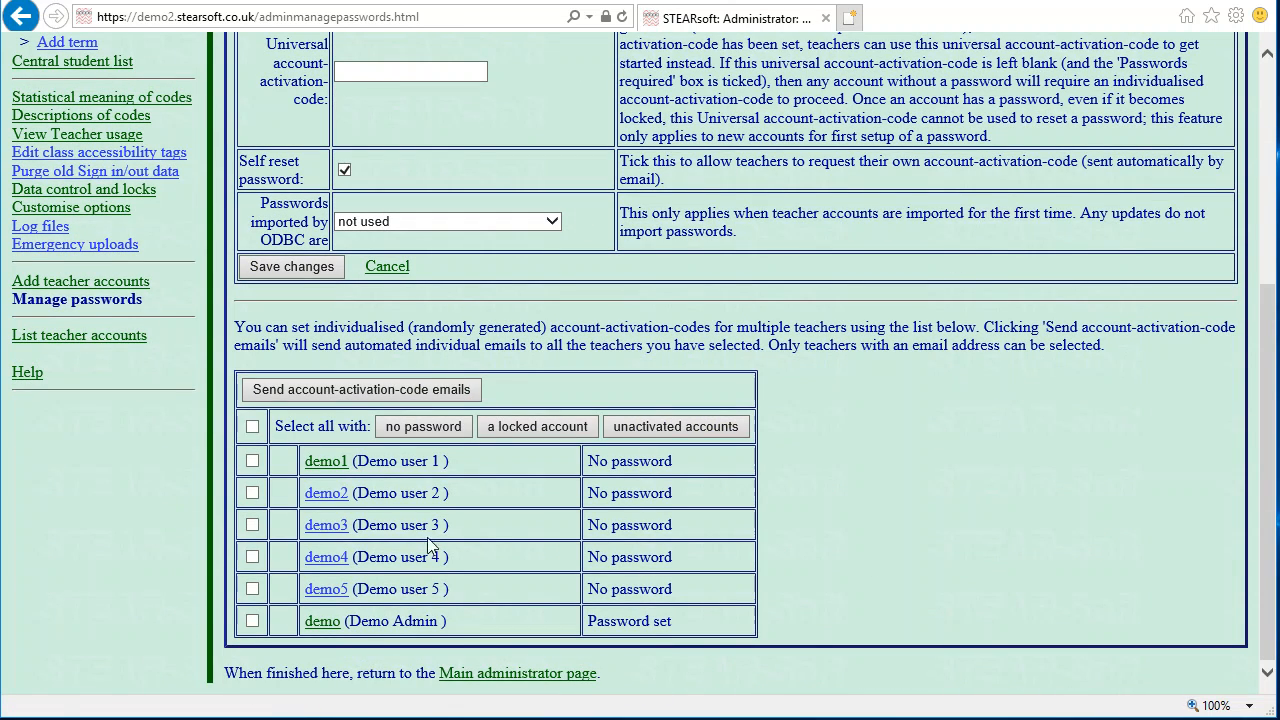
{"action": "left_click_drag", "start_coordinate": [391, 621], "coordinate": [698, 615]}
{"action": "left_click", "coordinate": [691, 615]}
{"action": "left_click_drag", "start_coordinate": [590, 626], "coordinate": [698, 625]}
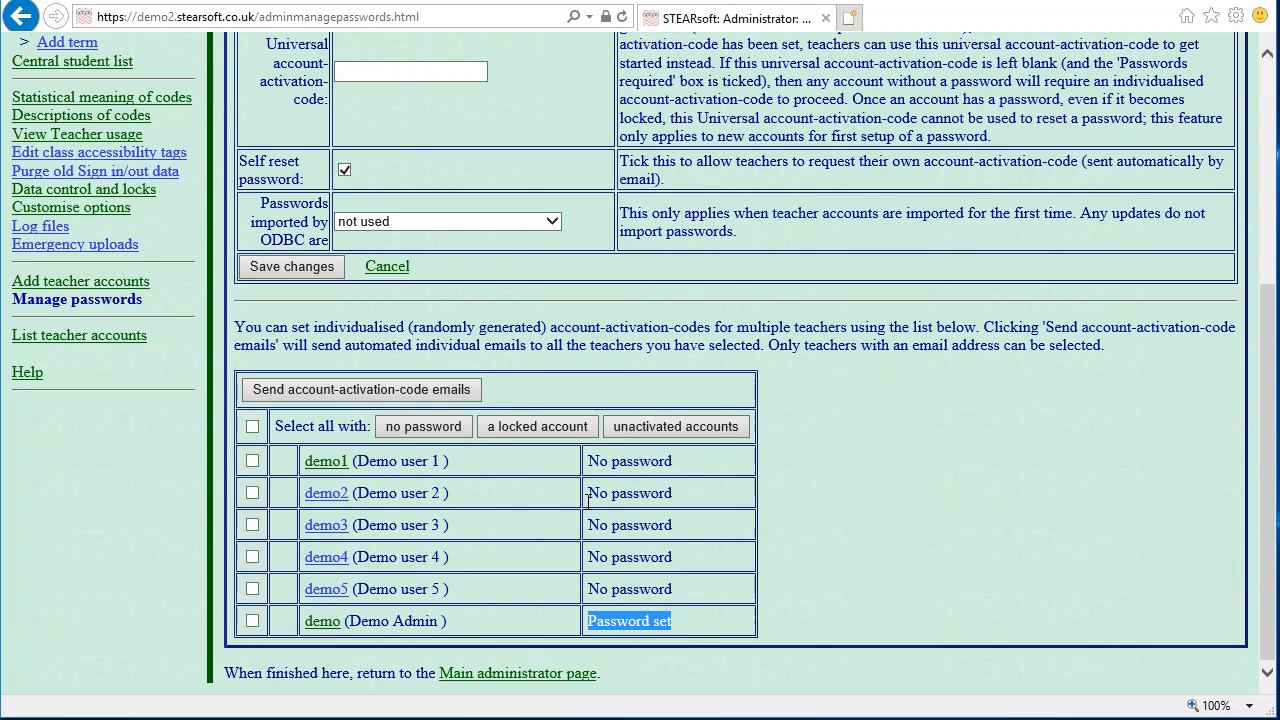
{"action": "left_click_drag", "start_coordinate": [430, 480], "coordinate": [643, 578]}
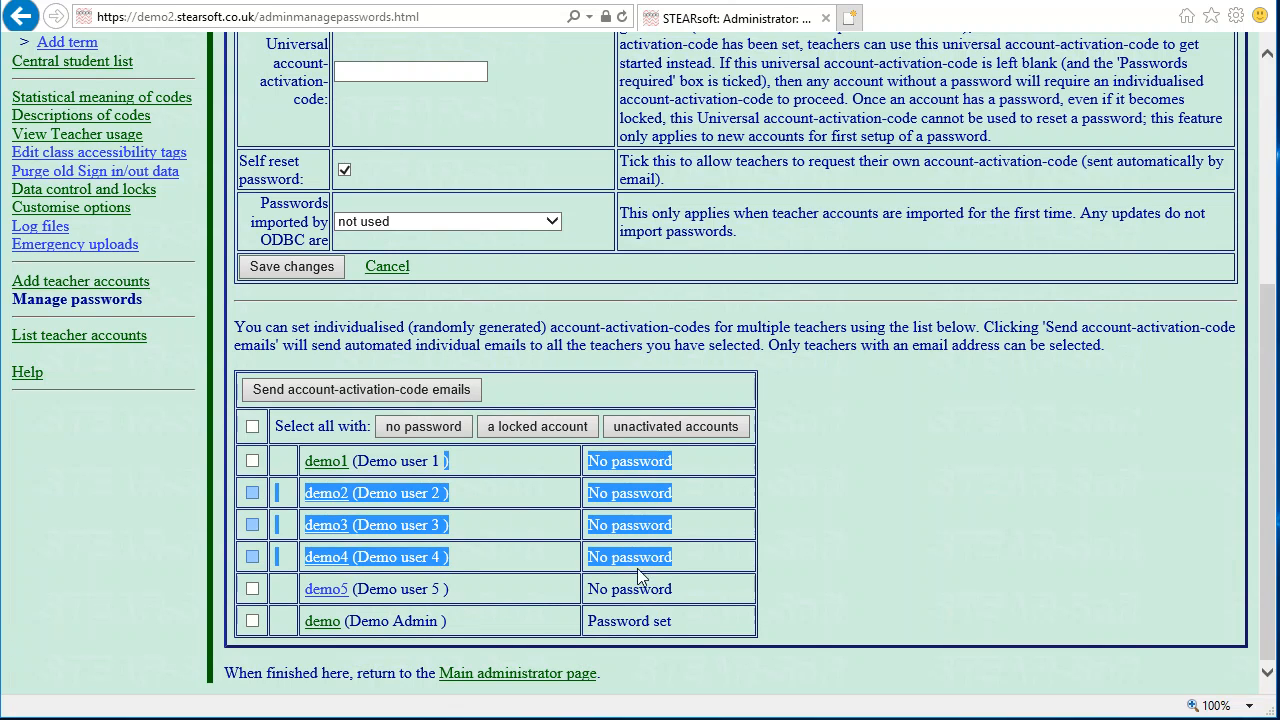
{"action": "left_click", "coordinate": [660, 597]}
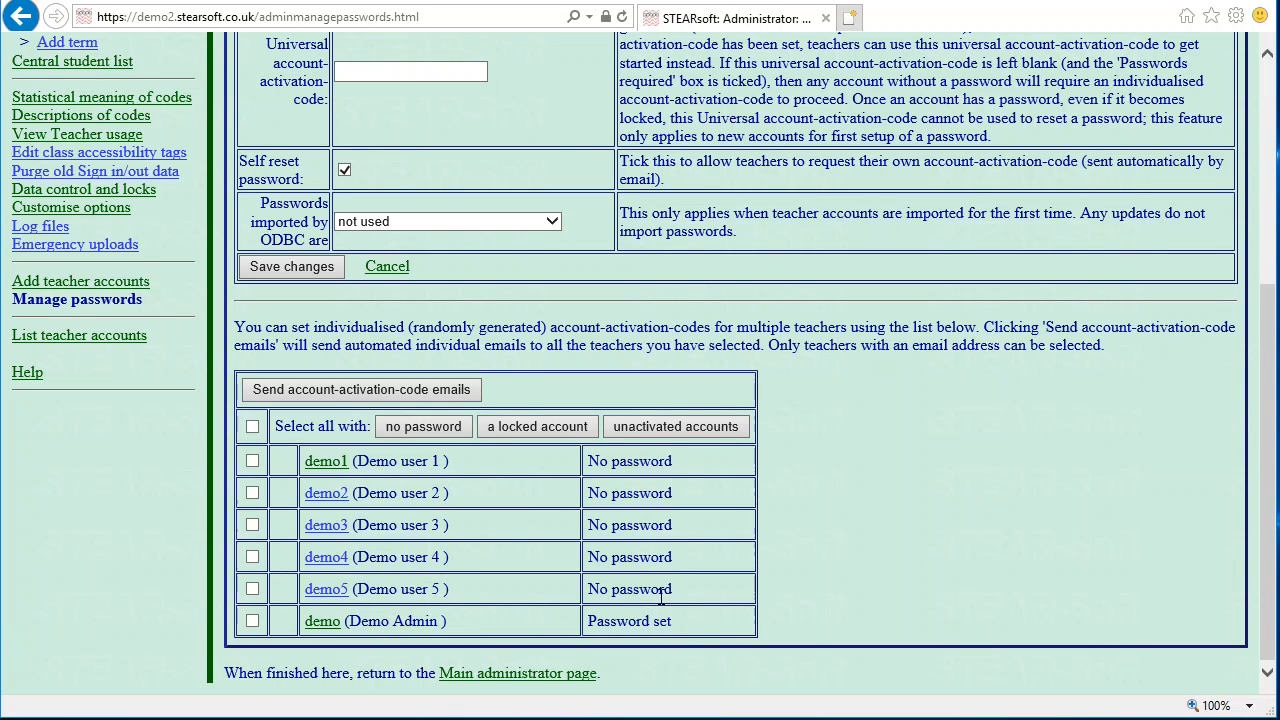
Select only the demo1 account and send it an account-activation-code email.
{"action": "left_click", "coordinate": [408, 427]}
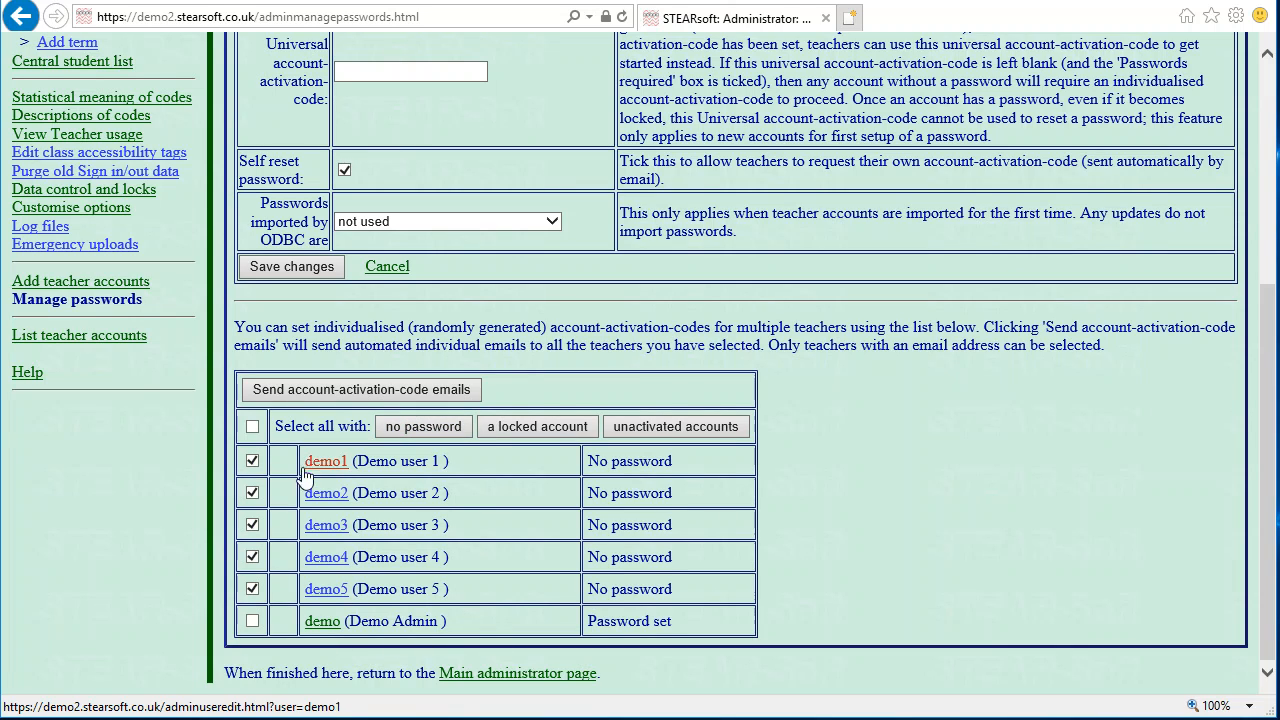
{"action": "left_click", "coordinate": [252, 427]}
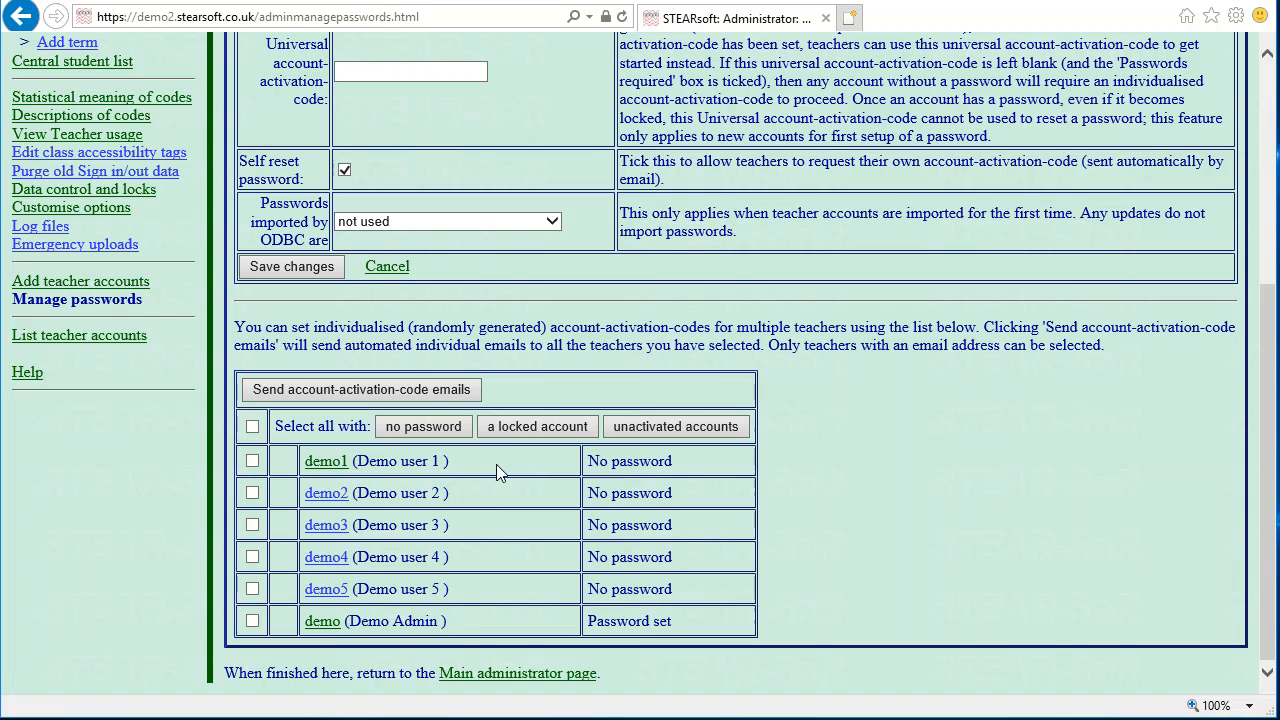
{"action": "left_click", "coordinate": [252, 463]}
{"action": "left_click", "coordinate": [305, 396]}
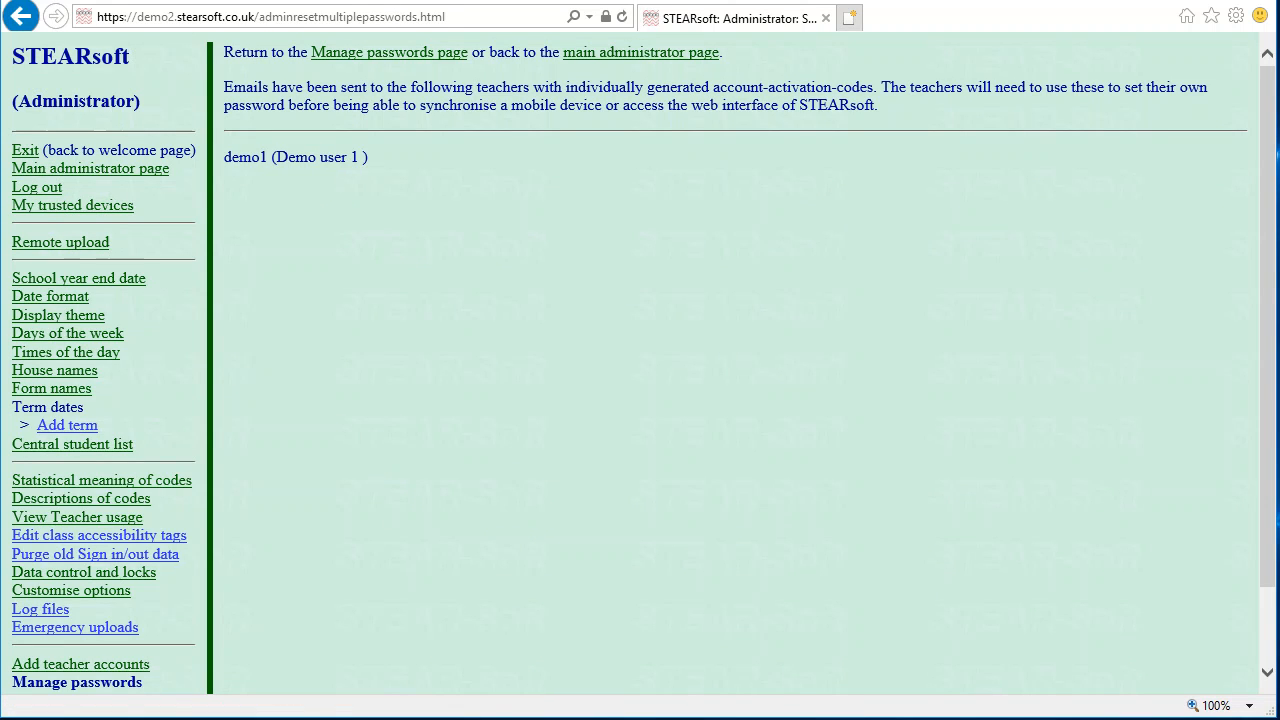
{"action": "left_click", "coordinate": [416, 715]}
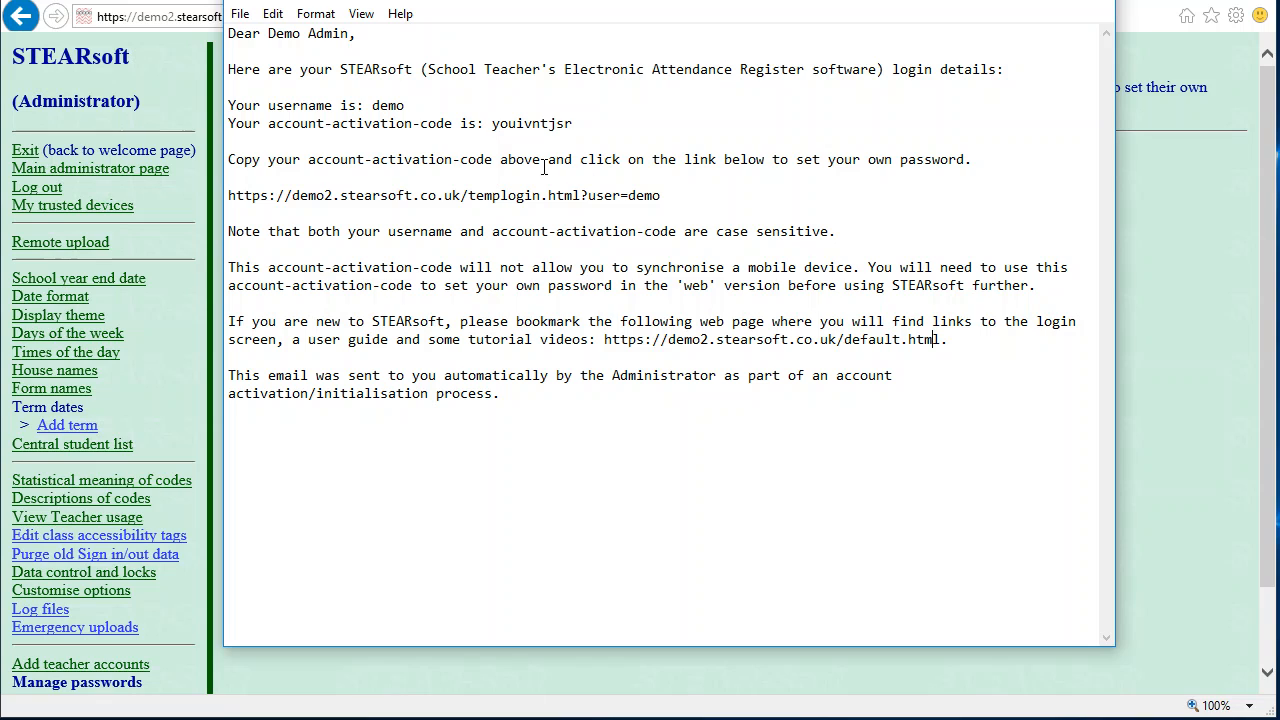
{"action": "left_click_drag", "start_coordinate": [380, 105], "coordinate": [403, 106]}
{"action": "left_click_drag", "start_coordinate": [499, 123], "coordinate": [565, 123]}
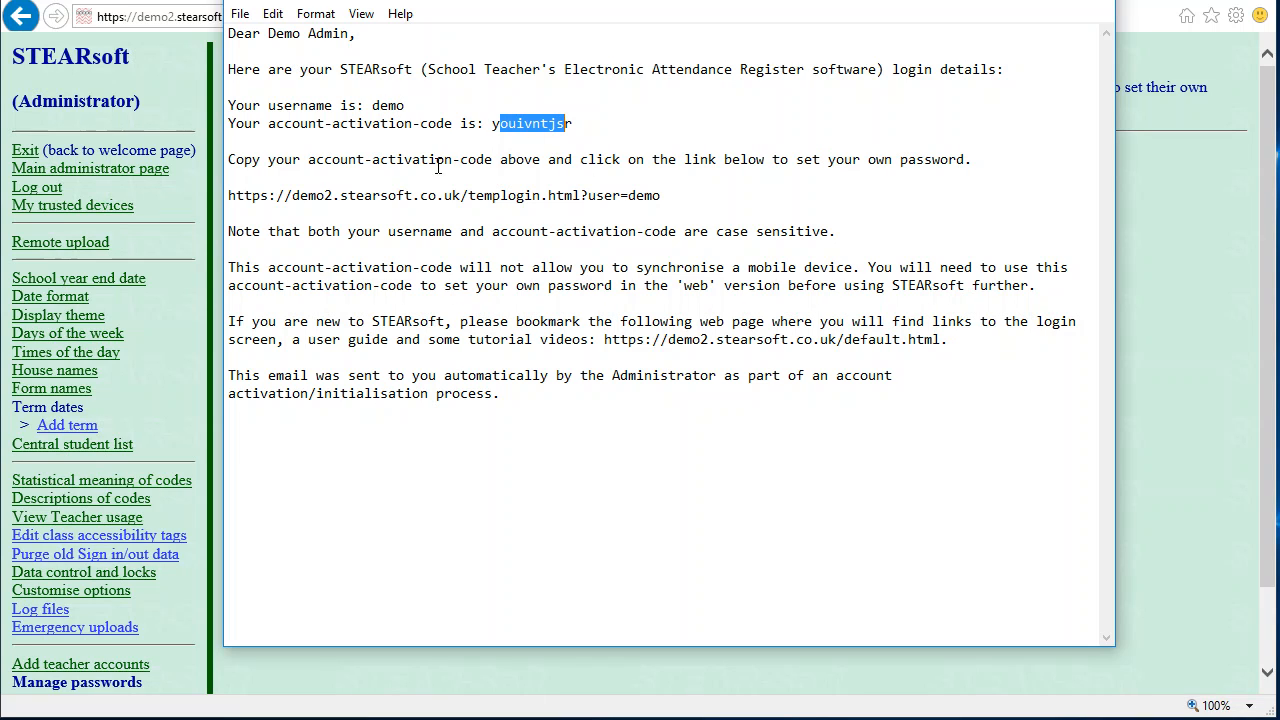
{"action": "left_click_drag", "start_coordinate": [588, 195], "coordinate": [662, 196]}
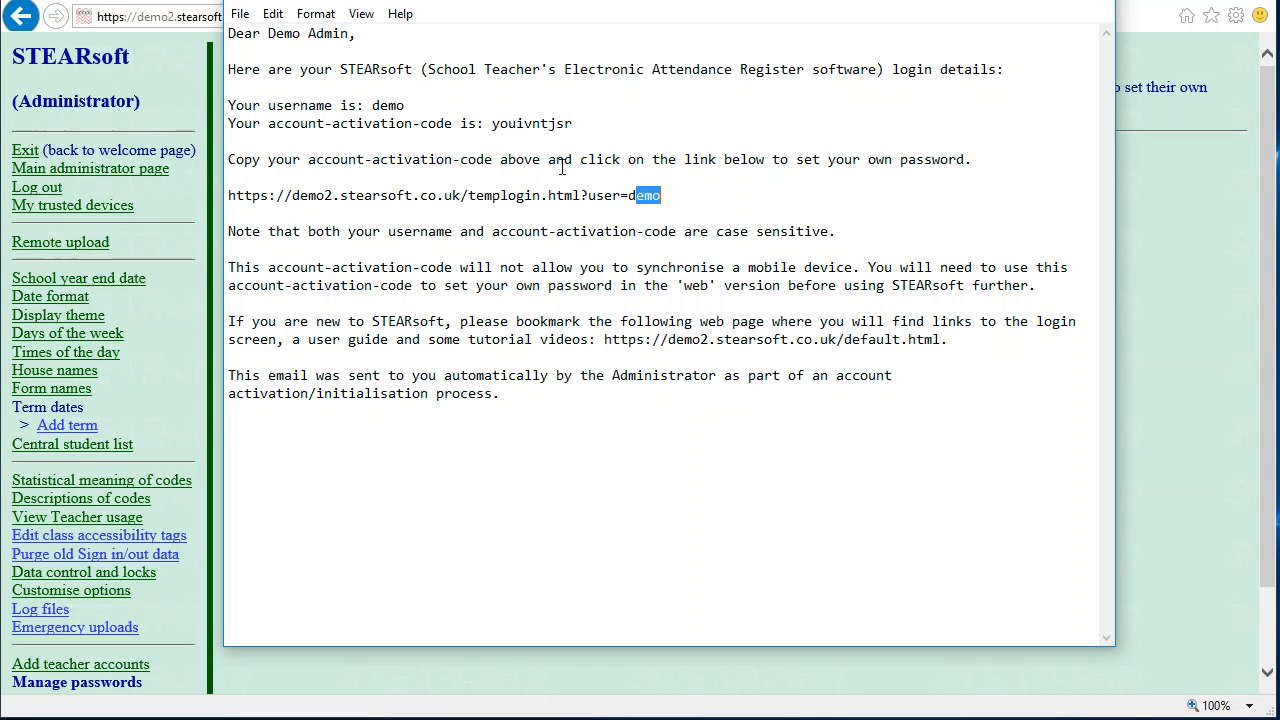
{"action": "left_click", "coordinate": [393, 110]}
{"action": "left_click_drag", "start_coordinate": [604, 195], "coordinate": [484, 194]}
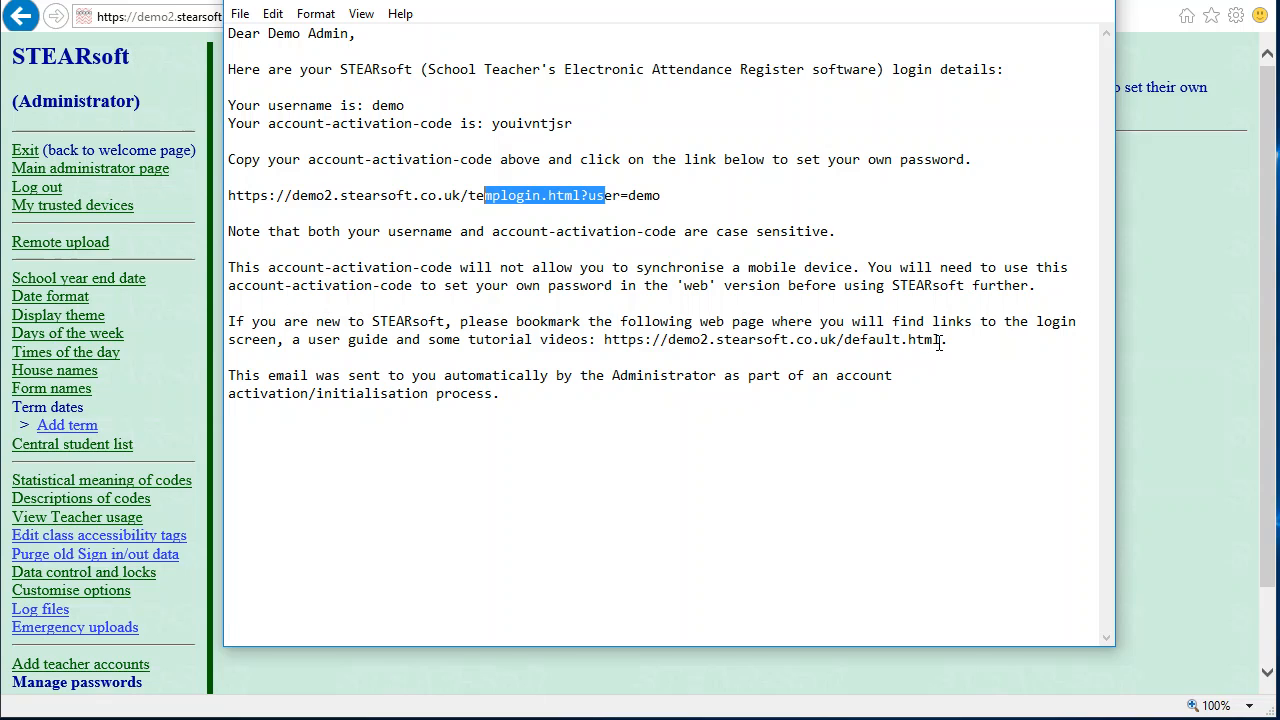
{"action": "left_click_drag", "start_coordinate": [941, 340], "coordinate": [630, 339]}
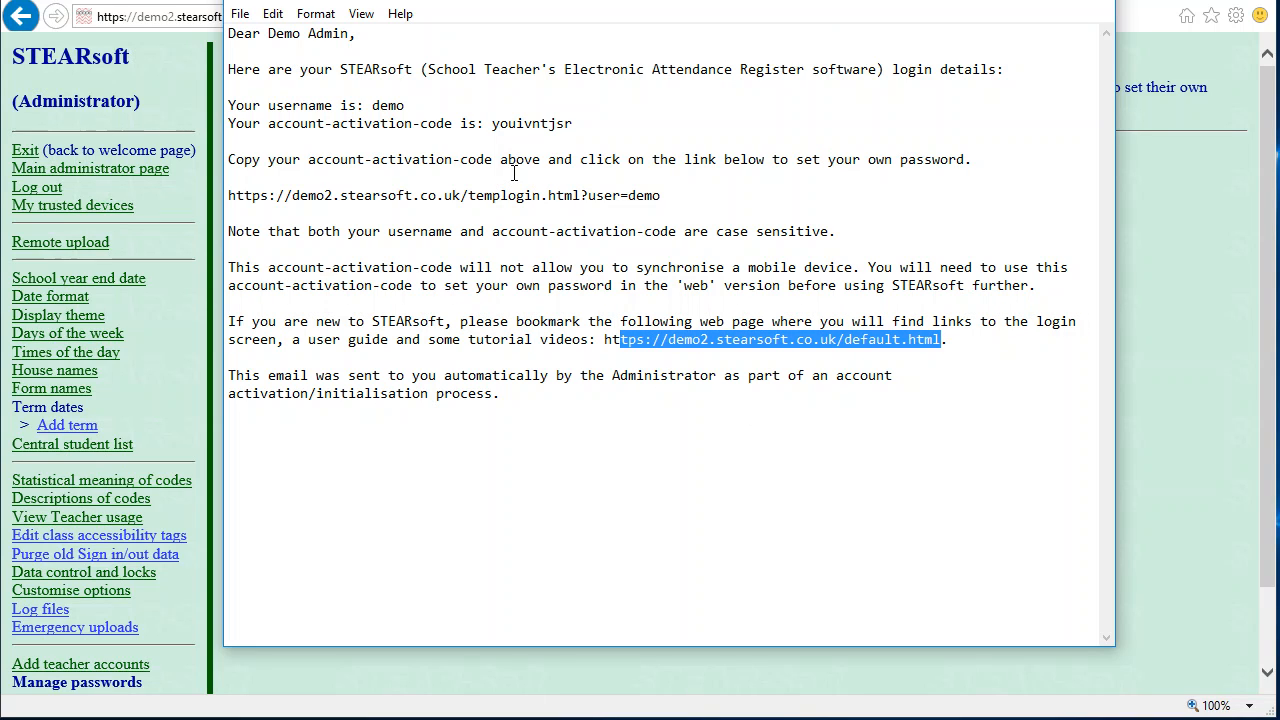
{"action": "left_click", "coordinate": [1011, 1]}
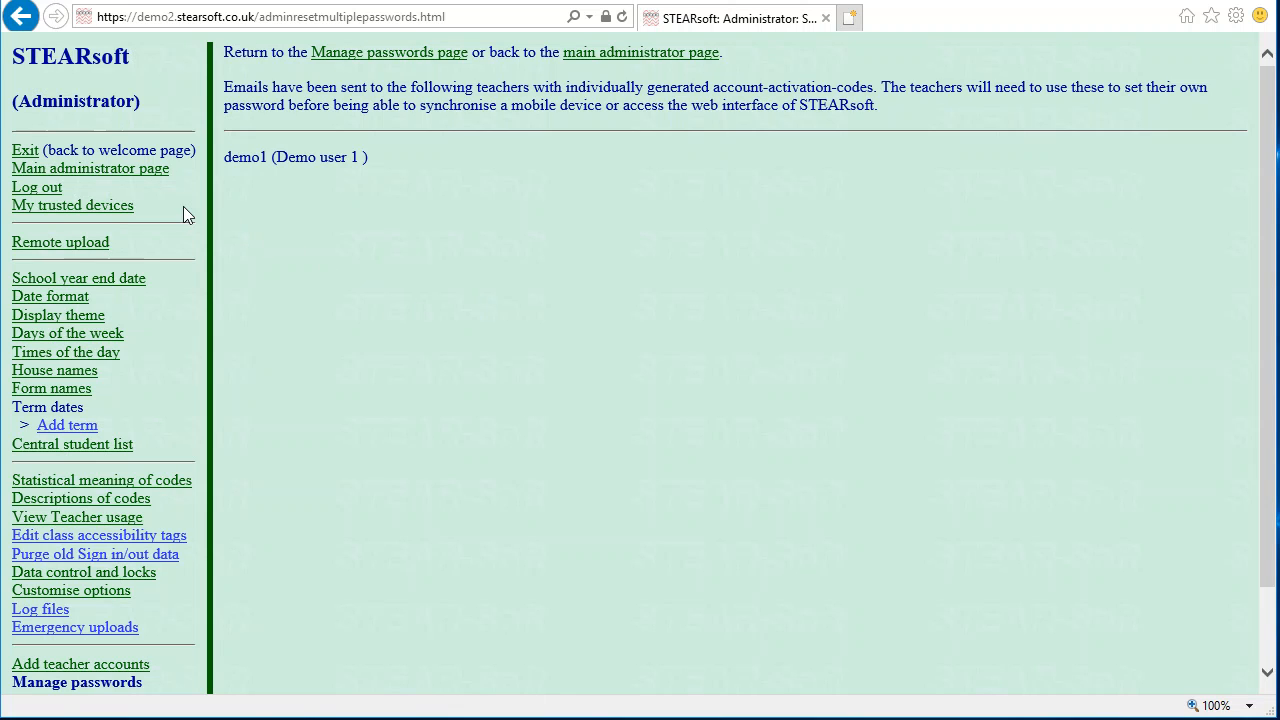
On the main administrator page, check the licence expiry and log in to the STEARsoft.co.uk customer area.
{"action": "left_click", "coordinate": [110, 170]}
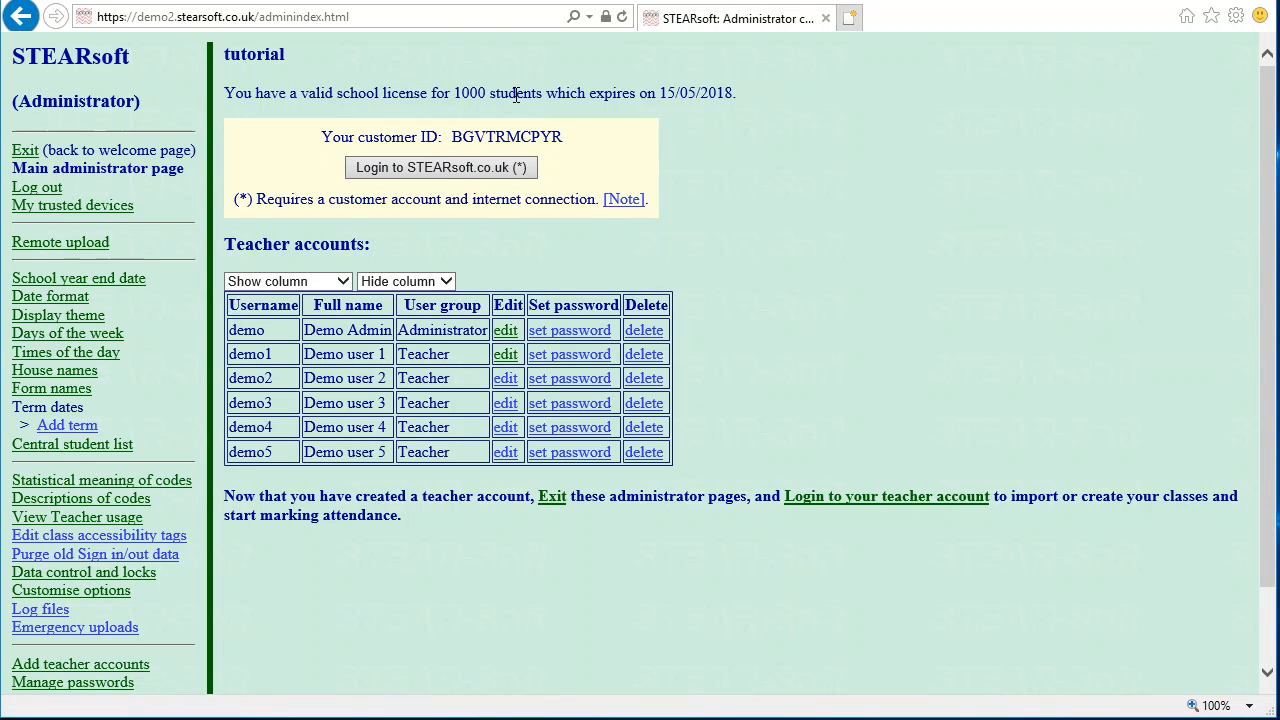
{"action": "left_click_drag", "start_coordinate": [255, 92], "coordinate": [754, 91]}
{"action": "left_click", "coordinate": [754, 91]}
{"action": "left_click", "coordinate": [435, 173]}
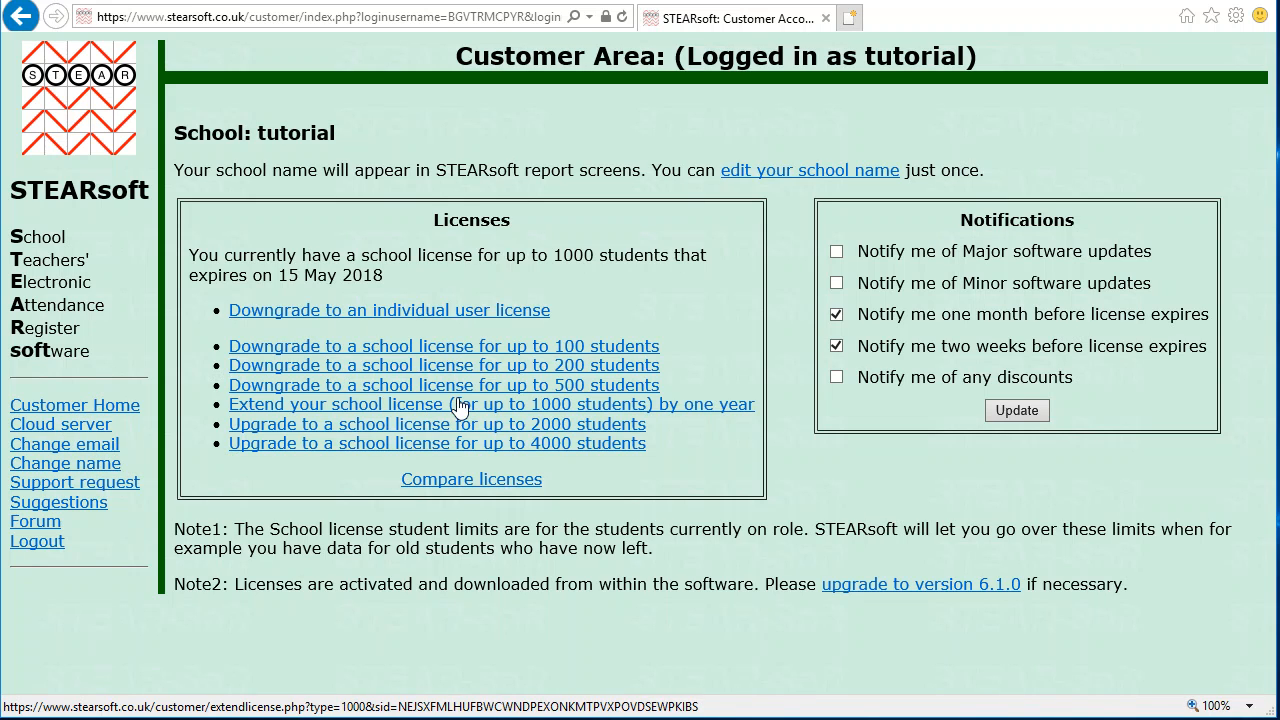
Log out of the Customer Area to return to the main administrator page.
{"action": "left_click", "coordinate": [50, 542]}
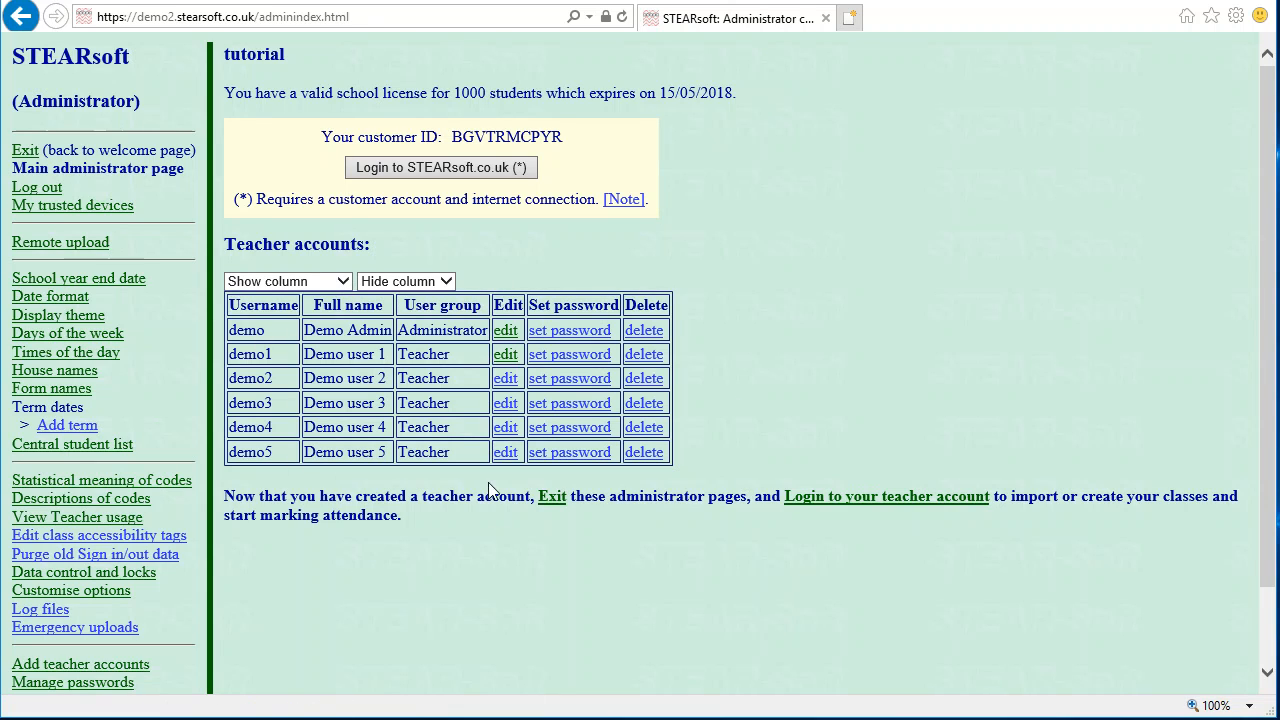
{"action": "left_click_drag", "start_coordinate": [230, 330], "coordinate": [452, 330]}
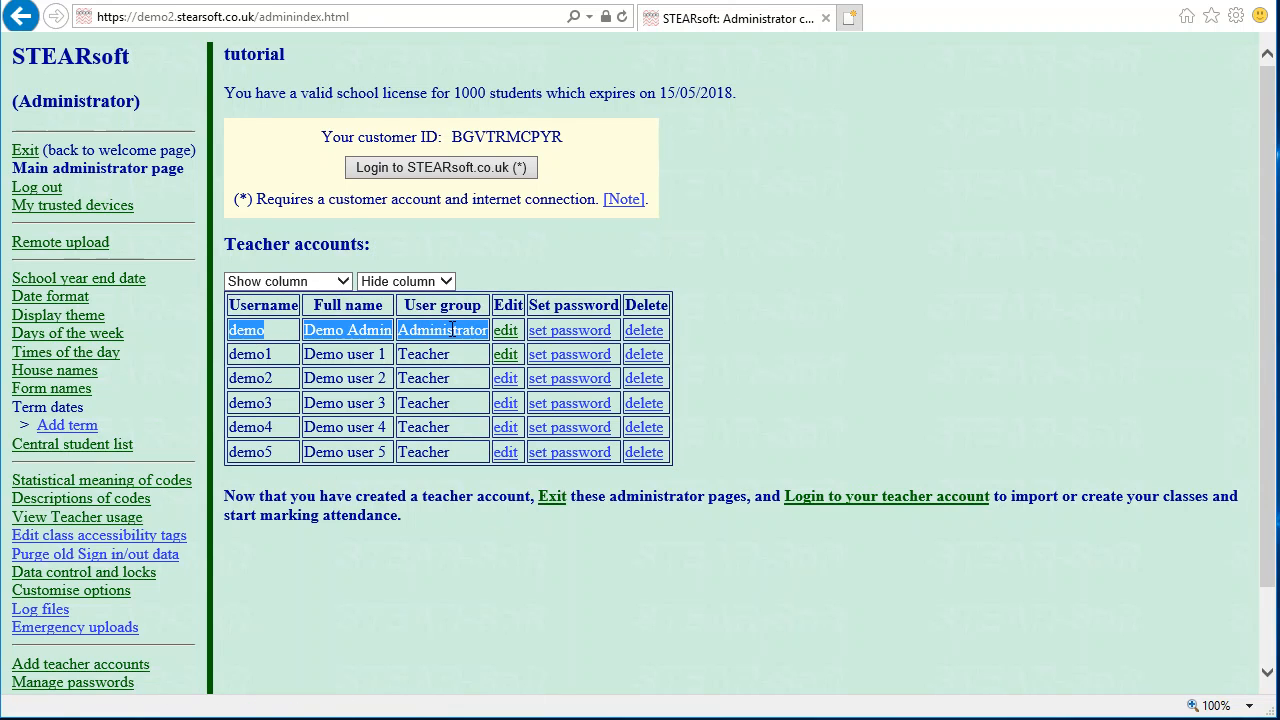
{"action": "left_click", "coordinate": [452, 337]}
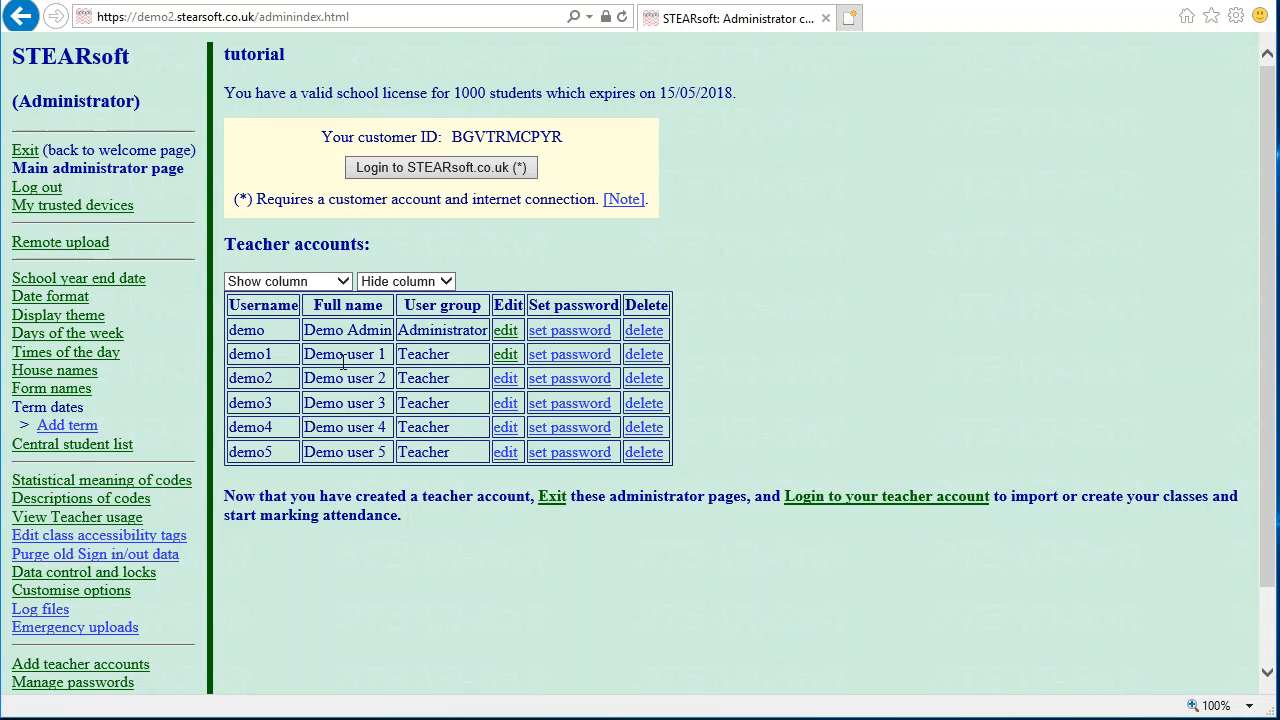
{"action": "left_click_drag", "start_coordinate": [436, 352], "coordinate": [436, 432]}
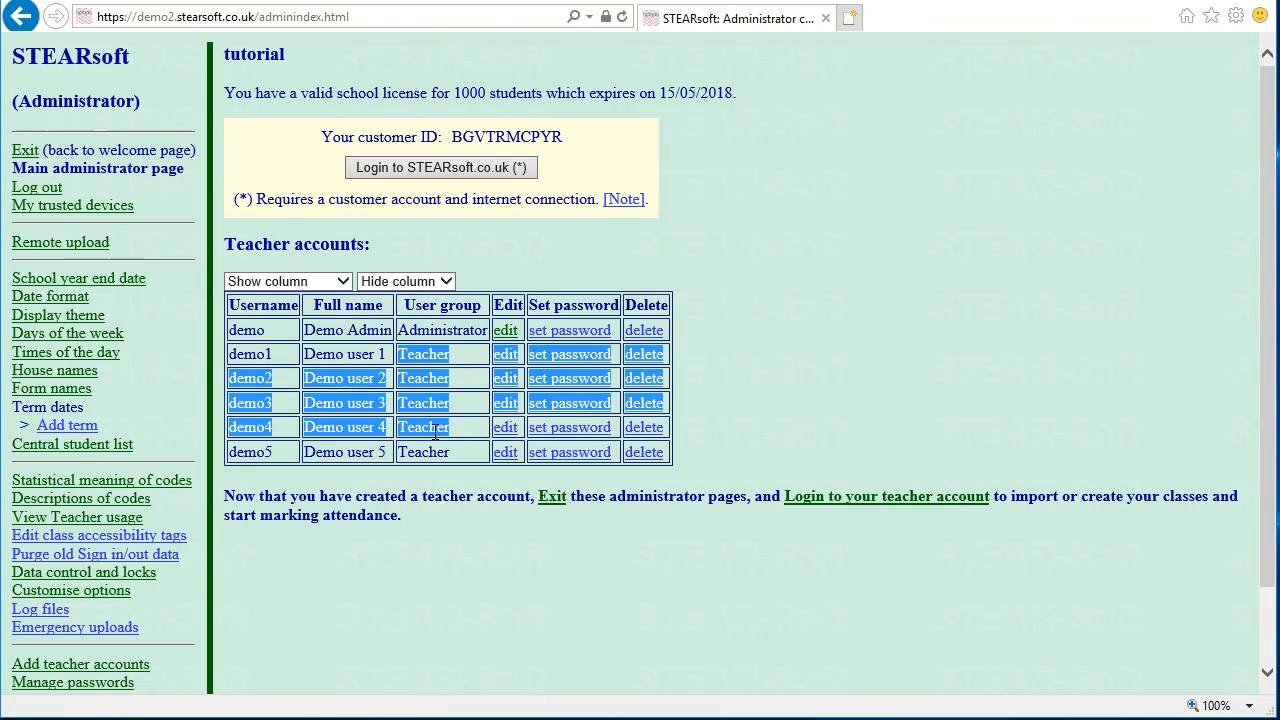
{"action": "left_click", "coordinate": [445, 326]}
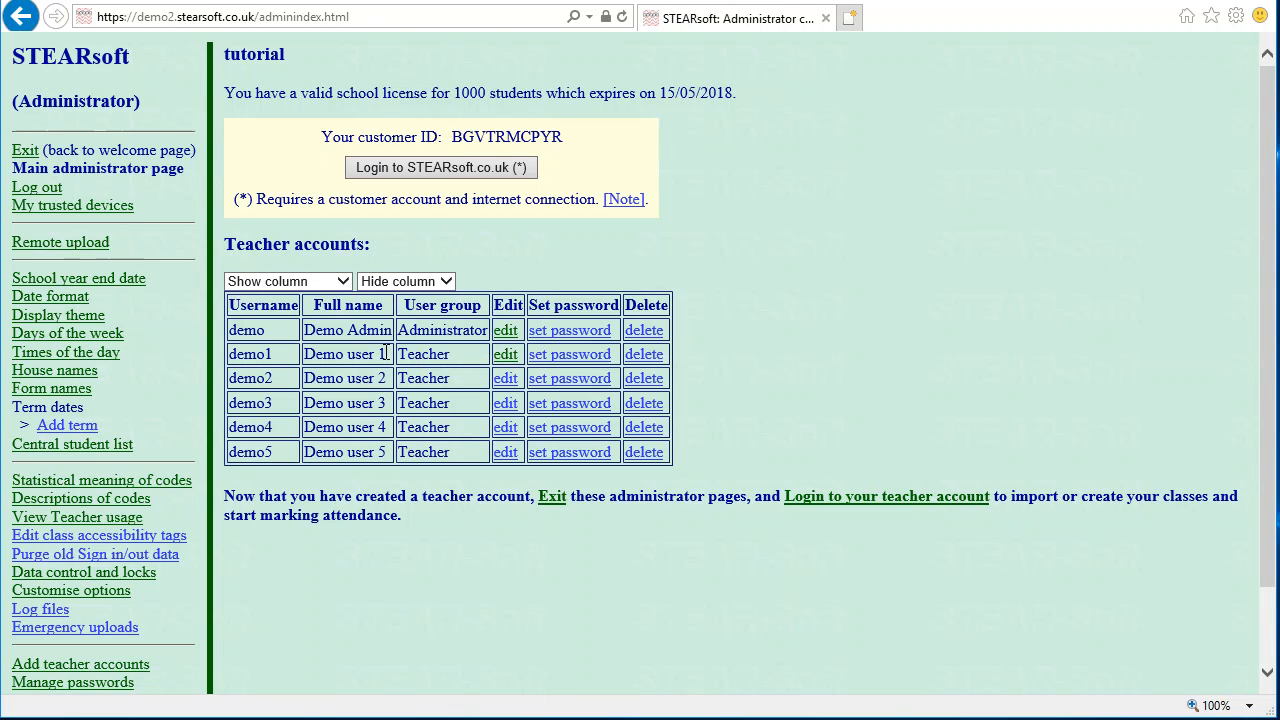
Change demo1's user group from Teacher to Power teacher and save the account.
{"action": "left_click", "coordinate": [505, 354]}
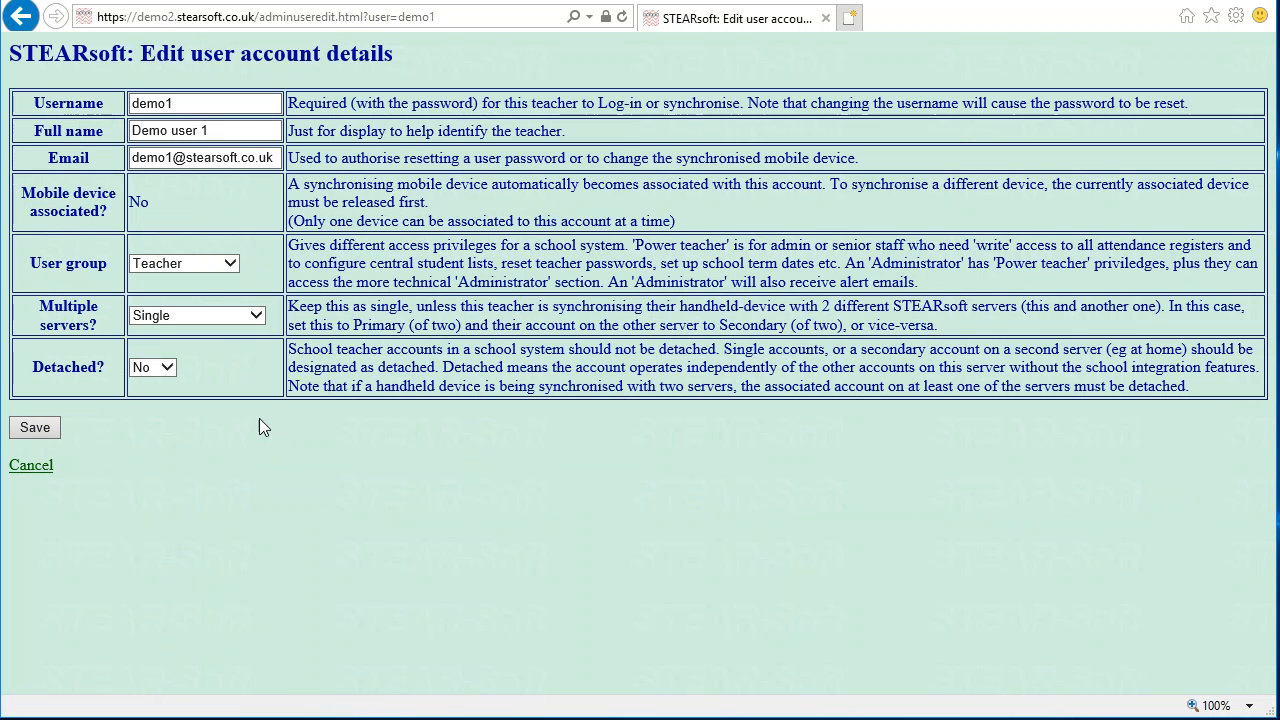
{"action": "left_click", "coordinate": [160, 264]}
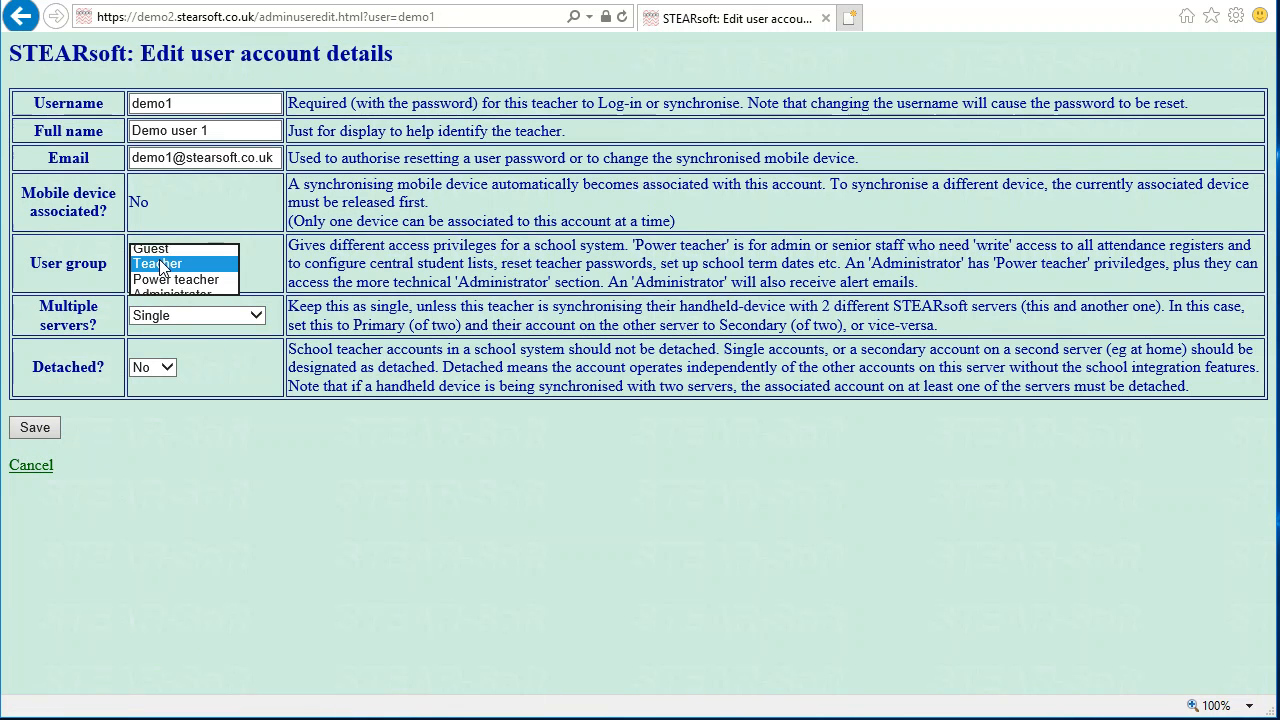
{"action": "left_click", "coordinate": [172, 280]}
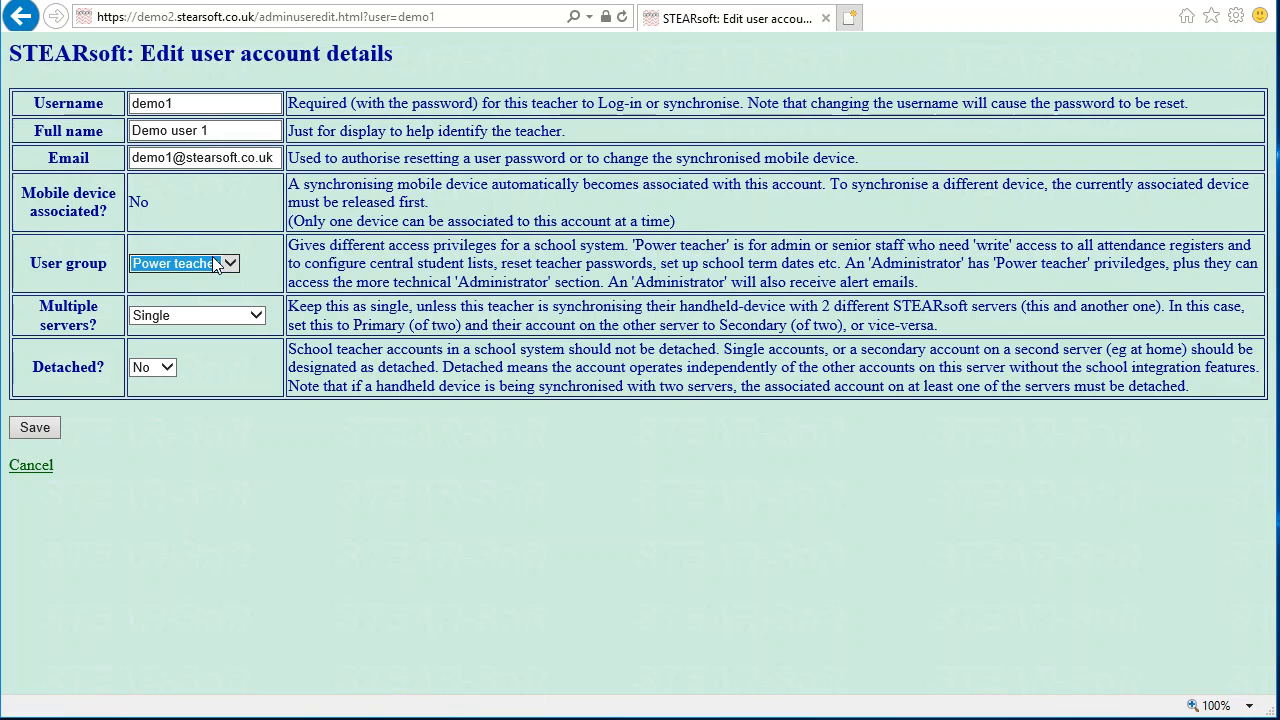
{"action": "left_click", "coordinate": [208, 268]}
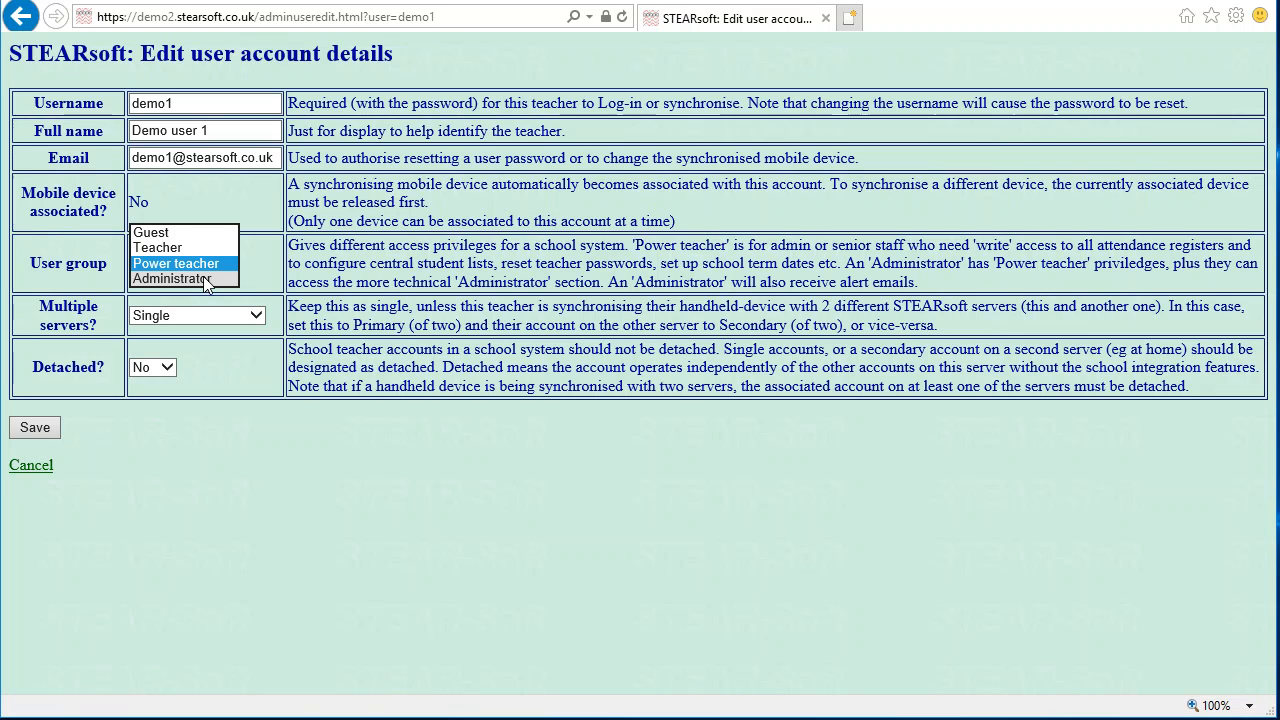
{"action": "left_click", "coordinate": [300, 270]}
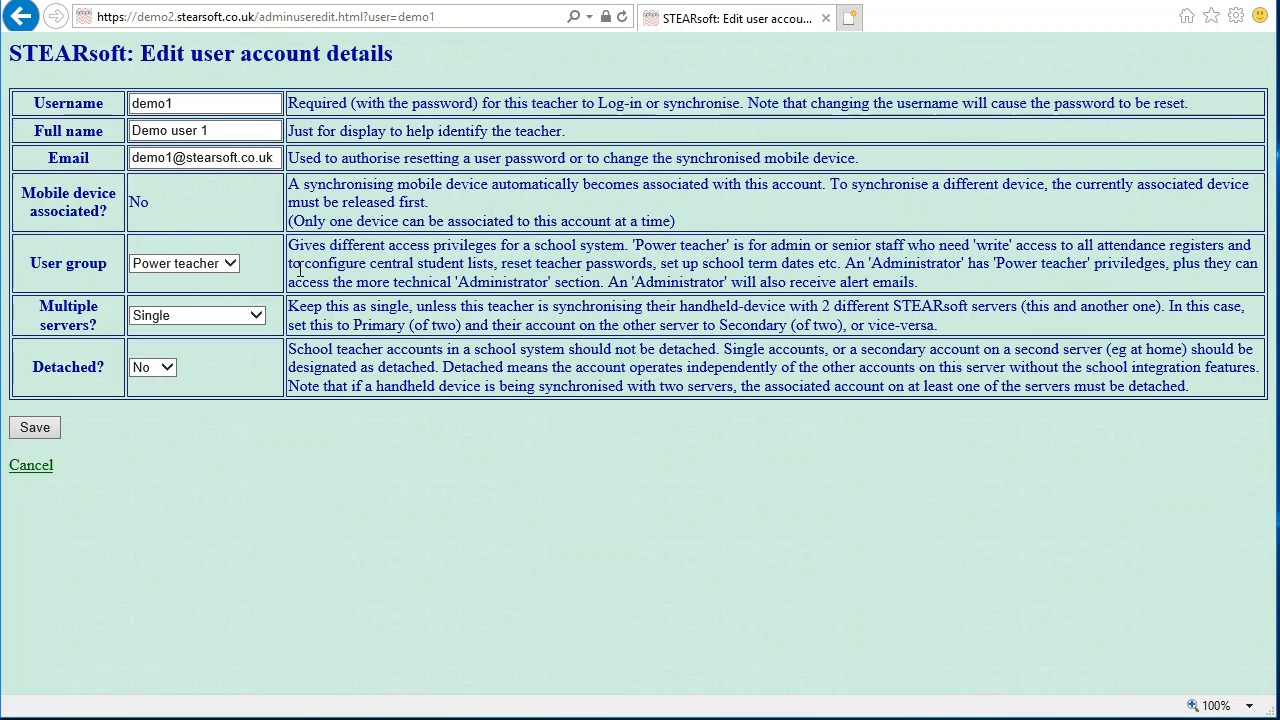
{"action": "left_click", "coordinate": [231, 265]}
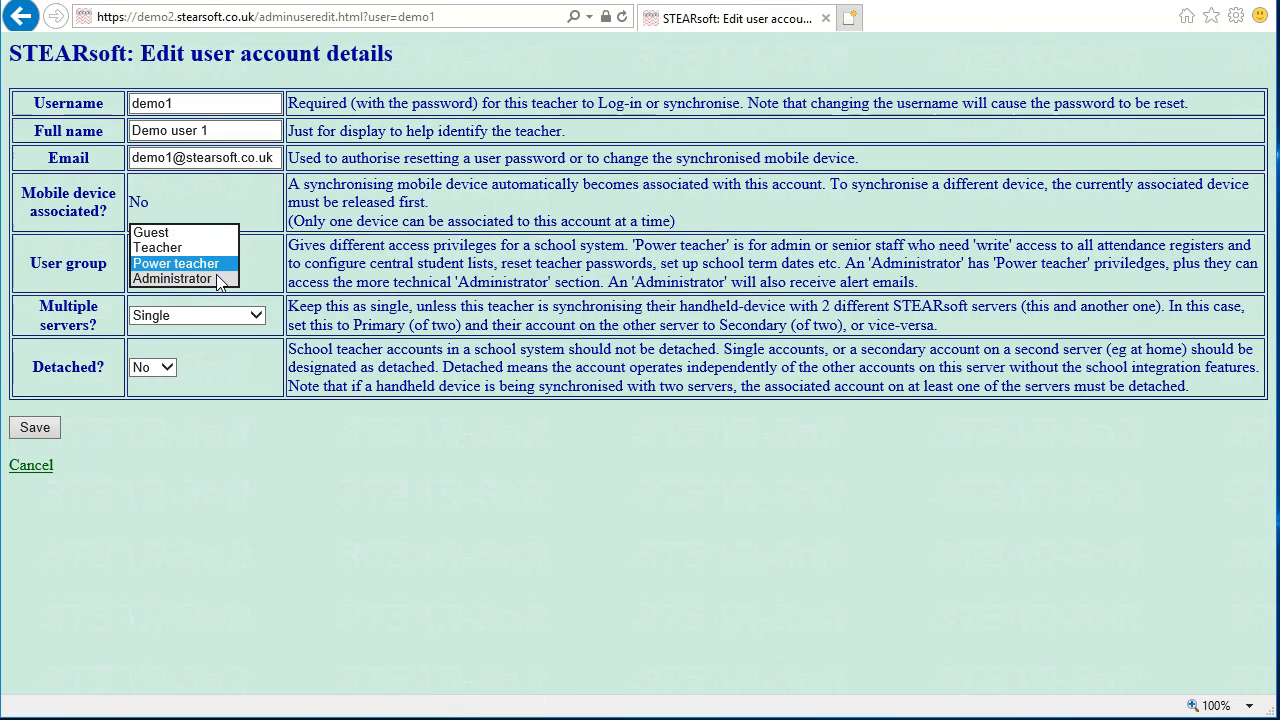
{"action": "left_click", "coordinate": [314, 270]}
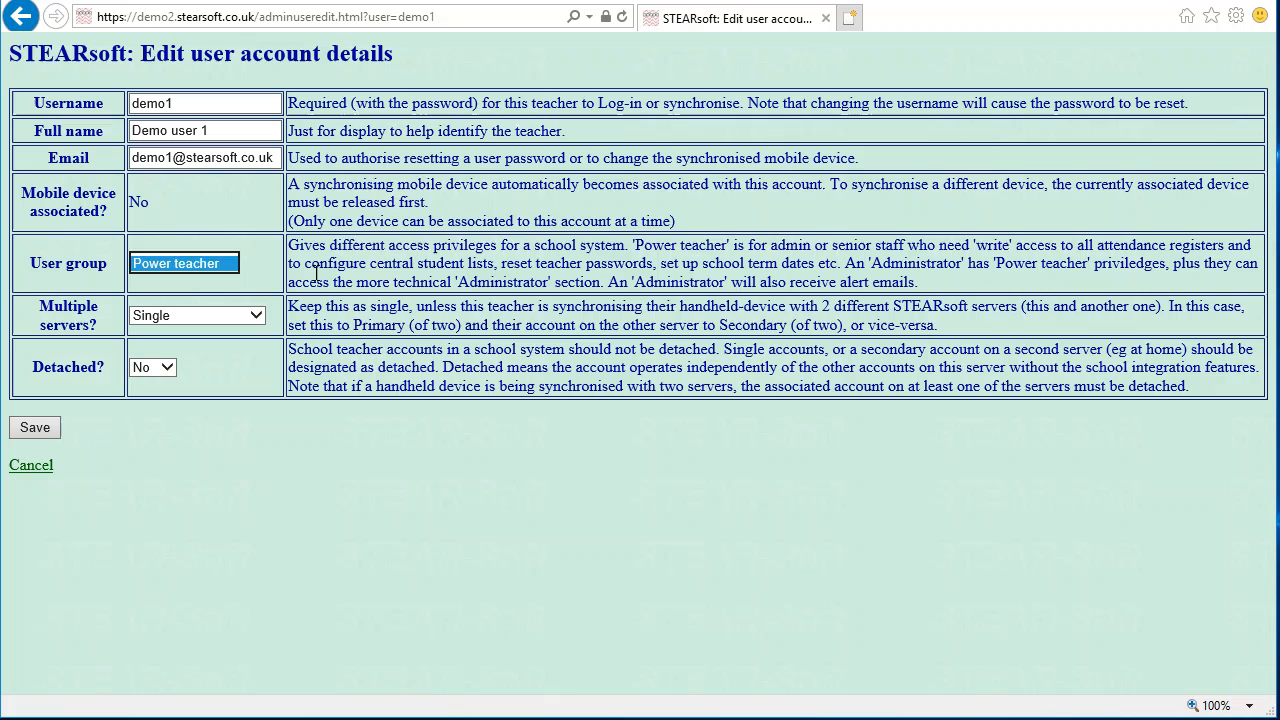
{"action": "left_click", "coordinate": [234, 264]}
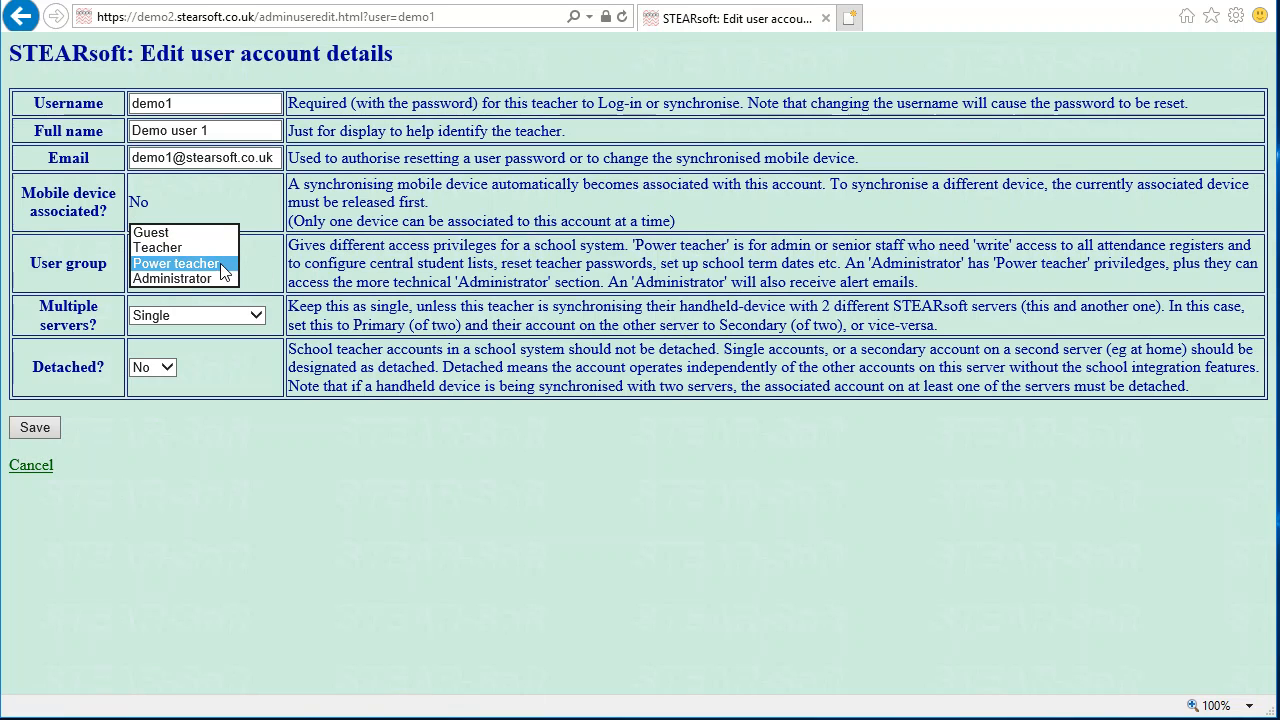
{"action": "left_click", "coordinate": [318, 258]}
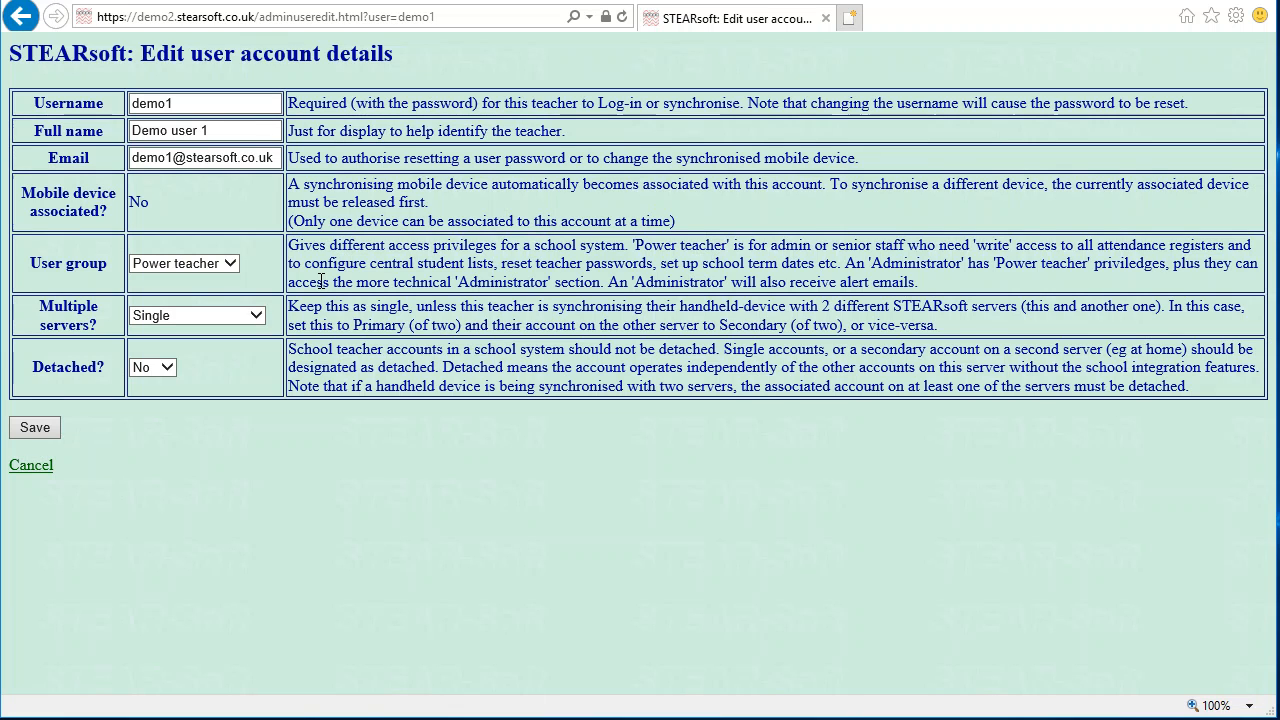
{"action": "left_click", "coordinate": [35, 430]}
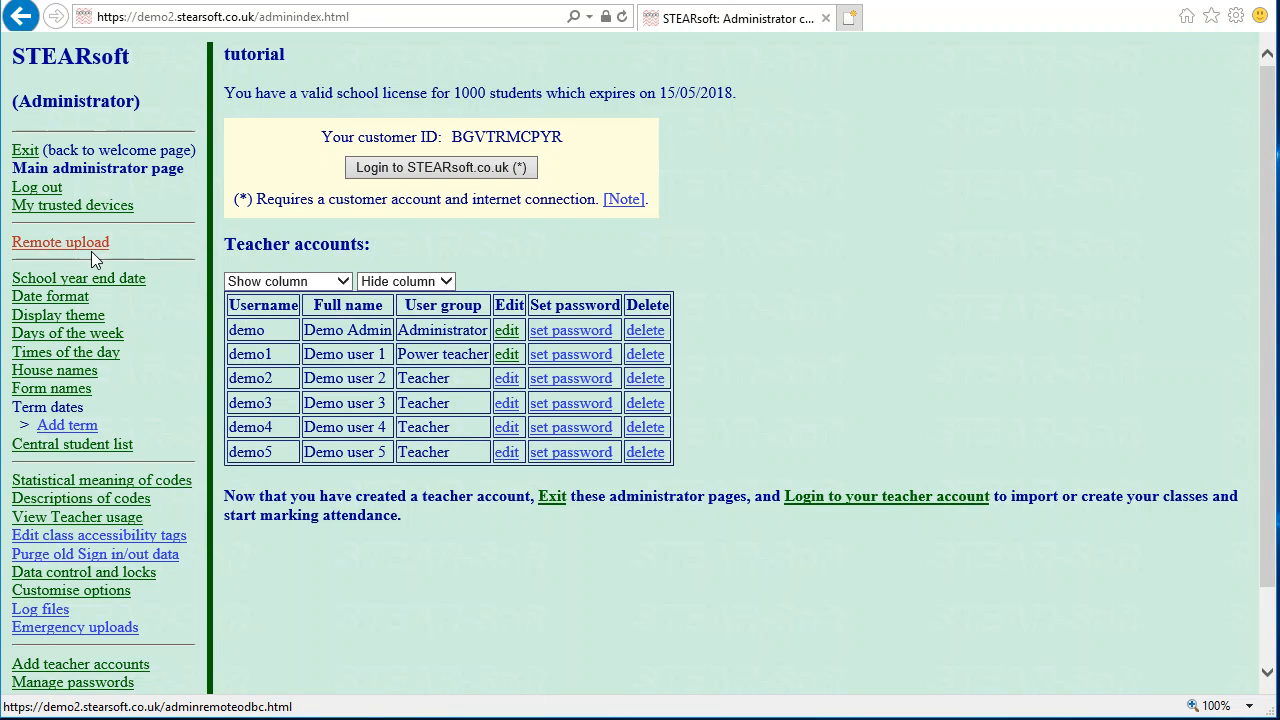
Go to the 'Descriptions of codes' page from the admin sidebar.
{"action": "scroll", "coordinate": [146, 363], "scroll_direction": "down", "scroll_amount": 2}
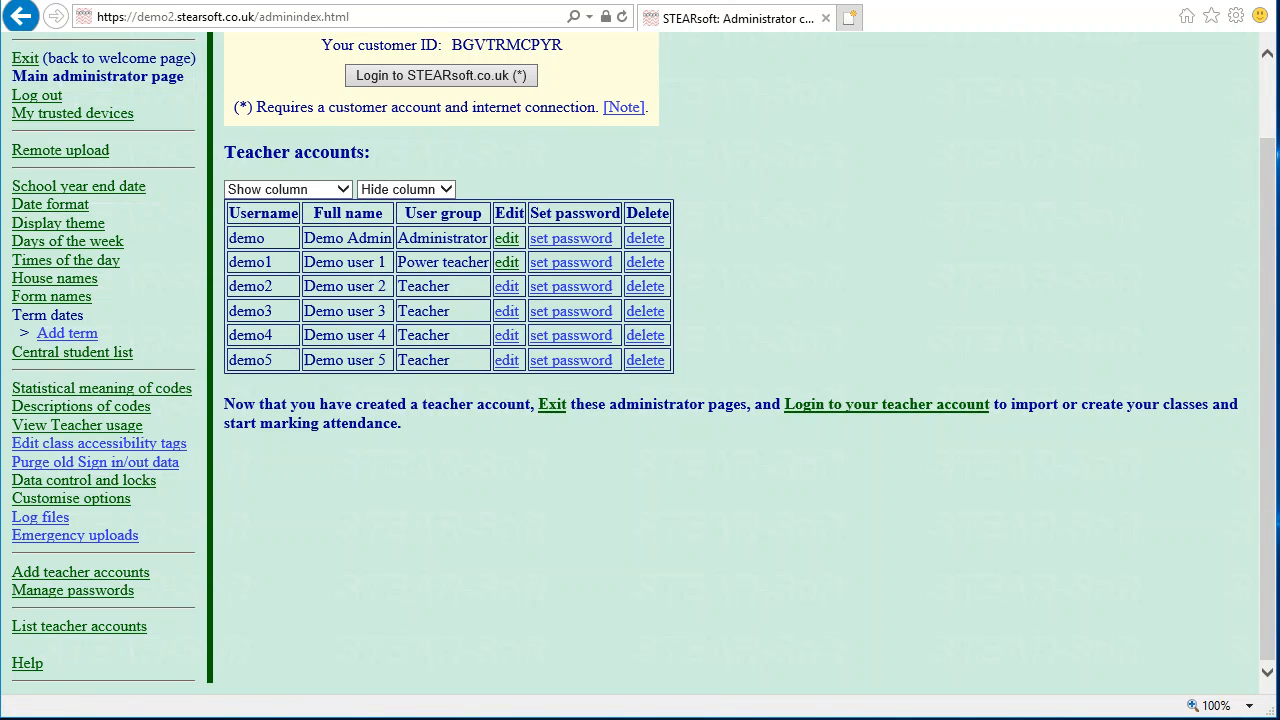
{"action": "left_click", "coordinate": [61, 410]}
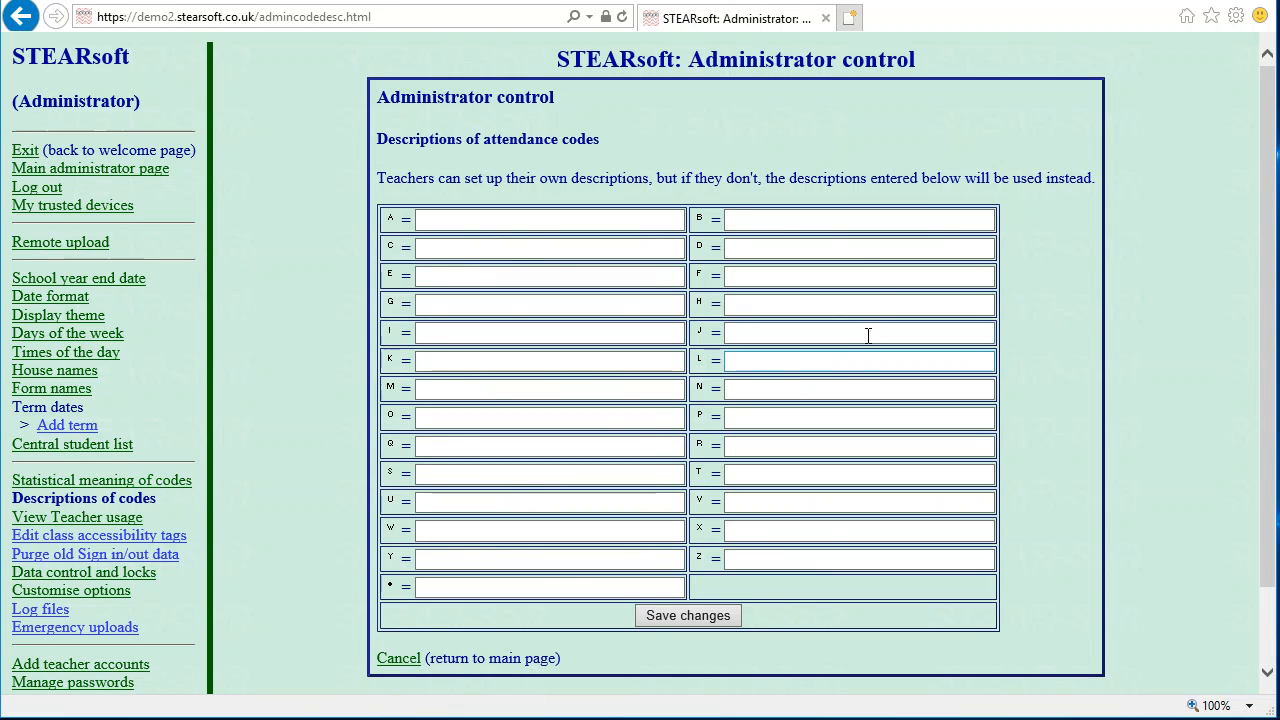
Describe code H as Holiday, I as Illness and M as Medical appointment, then save.
{"action": "left_click", "coordinate": [792, 305]}
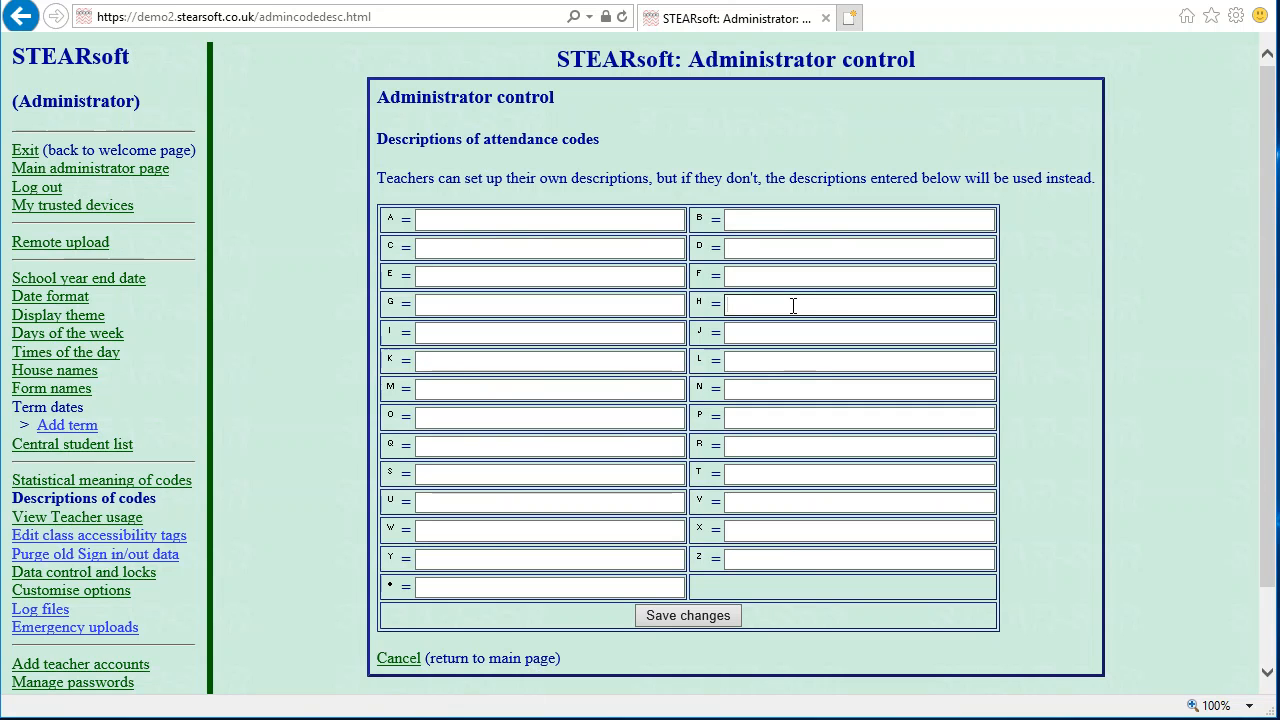
{"action": "type", "text": "Holiday"}
{"action": "left_click", "coordinate": [506, 336]}
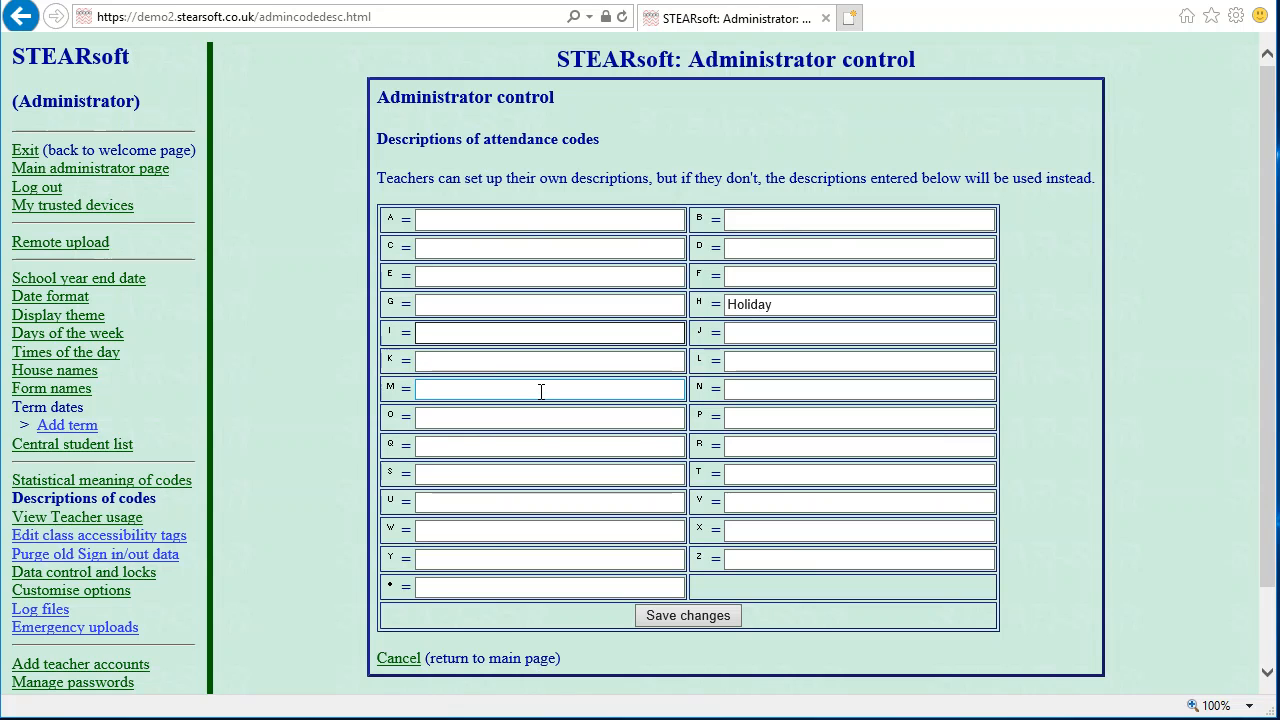
{"action": "type", "text": "Illness"}
{"action": "left_click", "coordinate": [482, 394]}
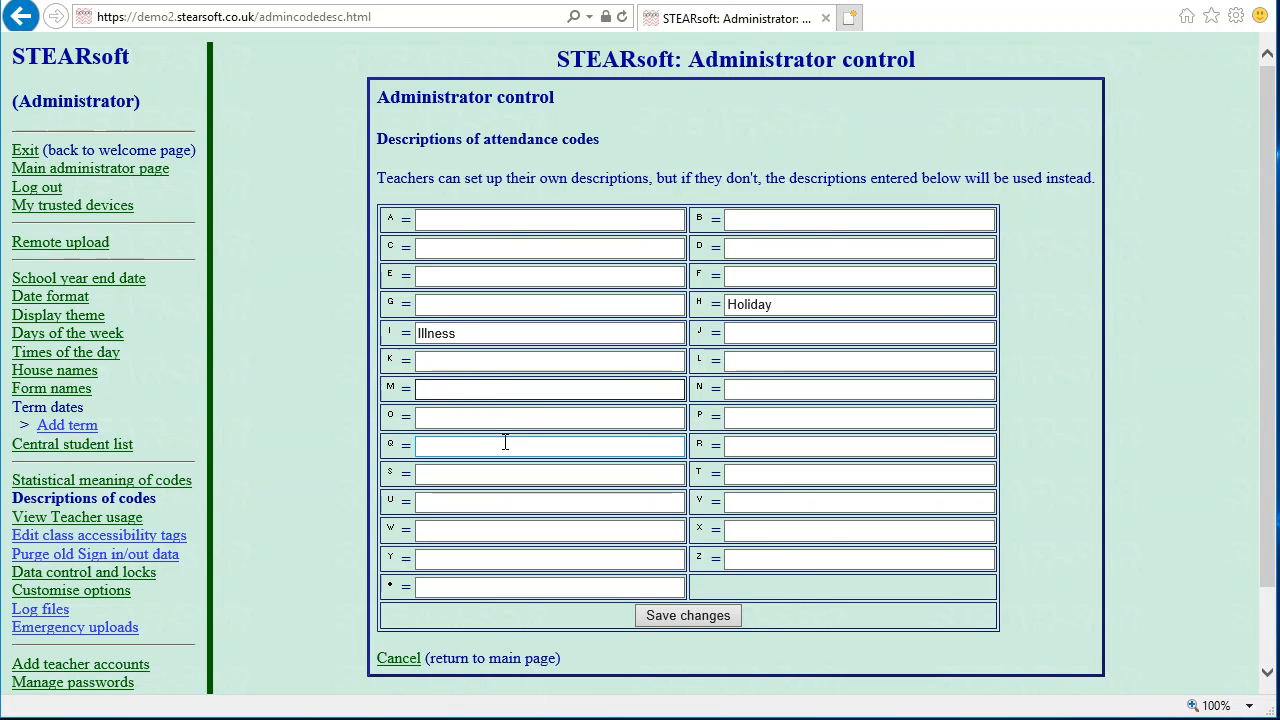
{"action": "type", "text": "Medical appointment"}
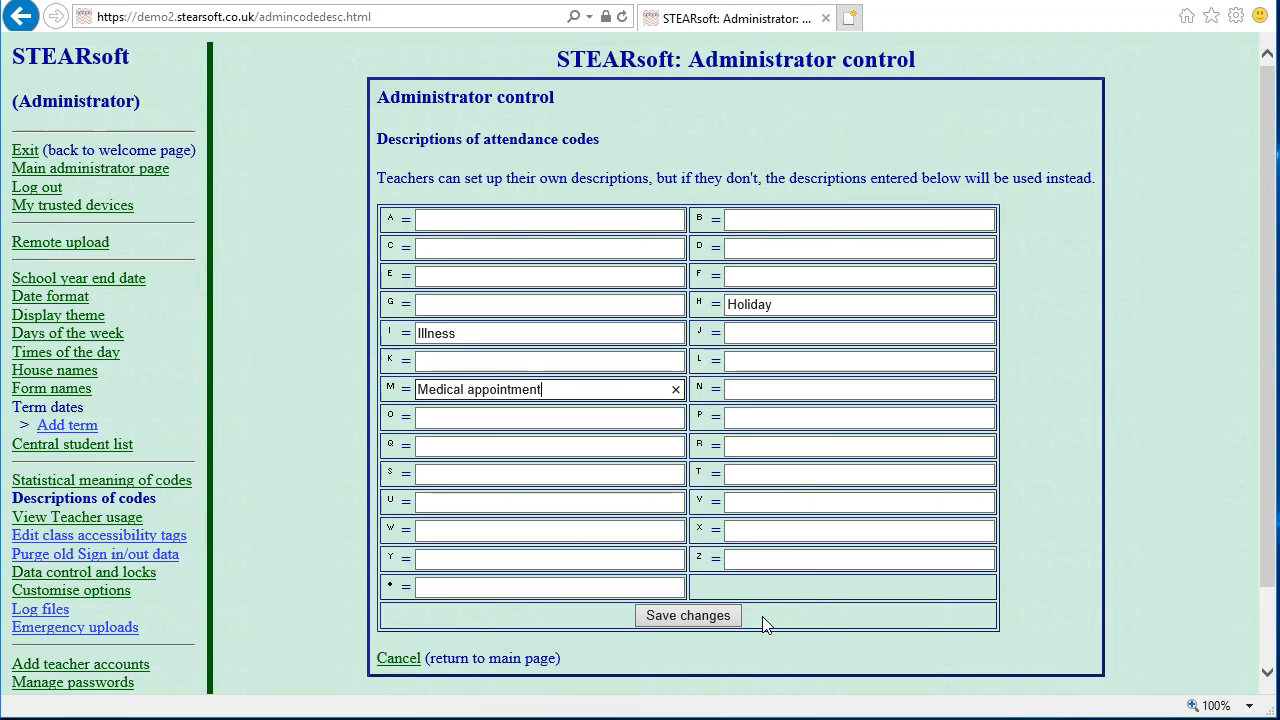
{"action": "left_click", "coordinate": [708, 612]}
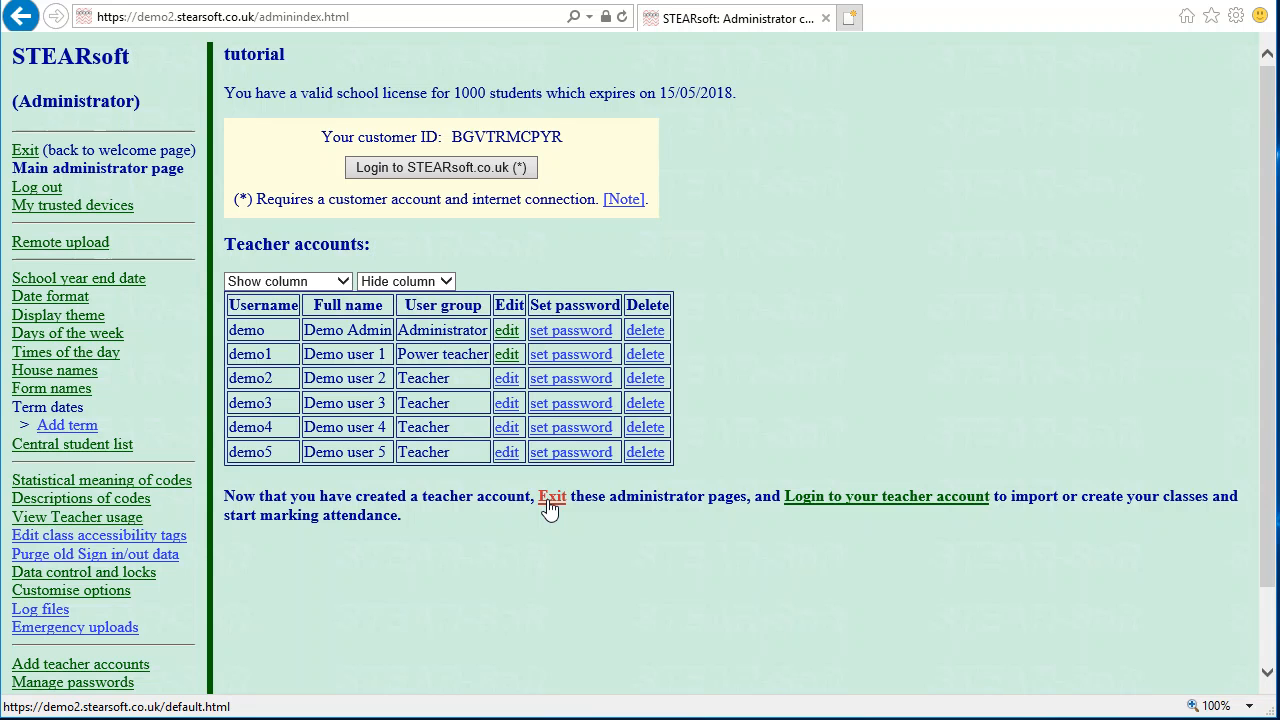
{"action": "scroll", "coordinate": [110, 345], "scroll_direction": "down", "scroll_amount": 2}
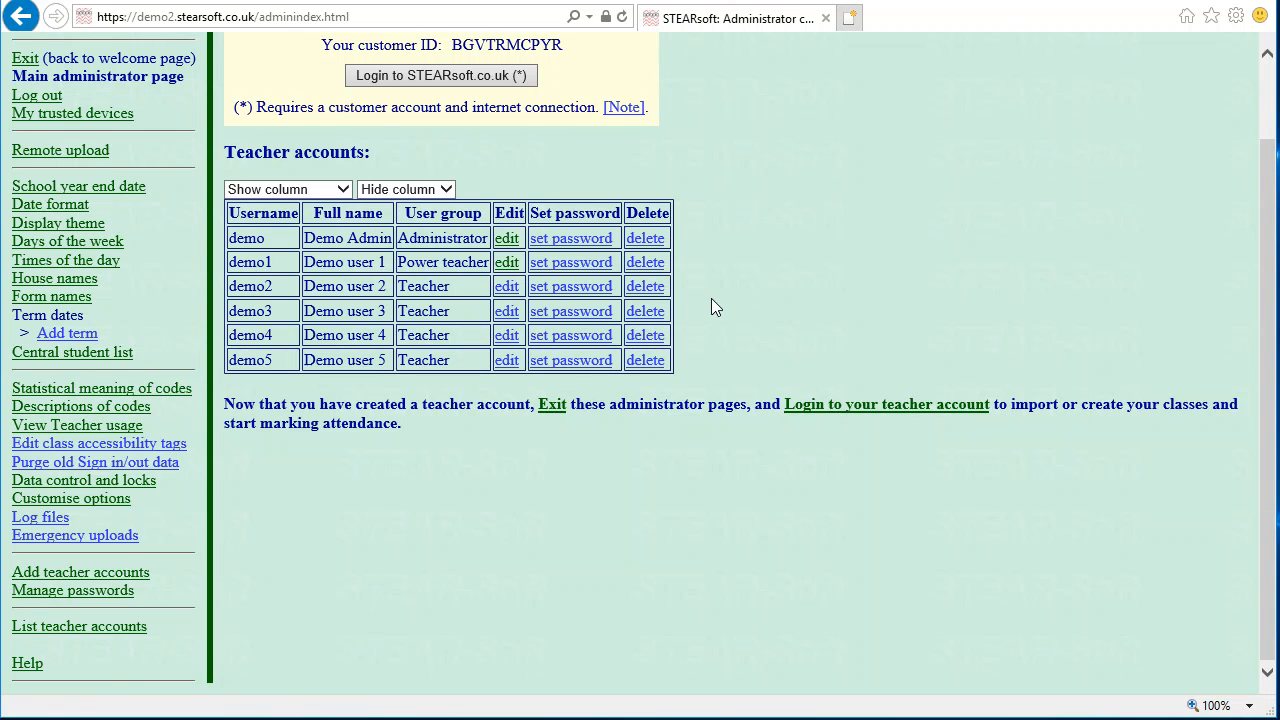
{"action": "scroll", "coordinate": [711, 298], "scroll_direction": "up", "scroll_amount": 2}
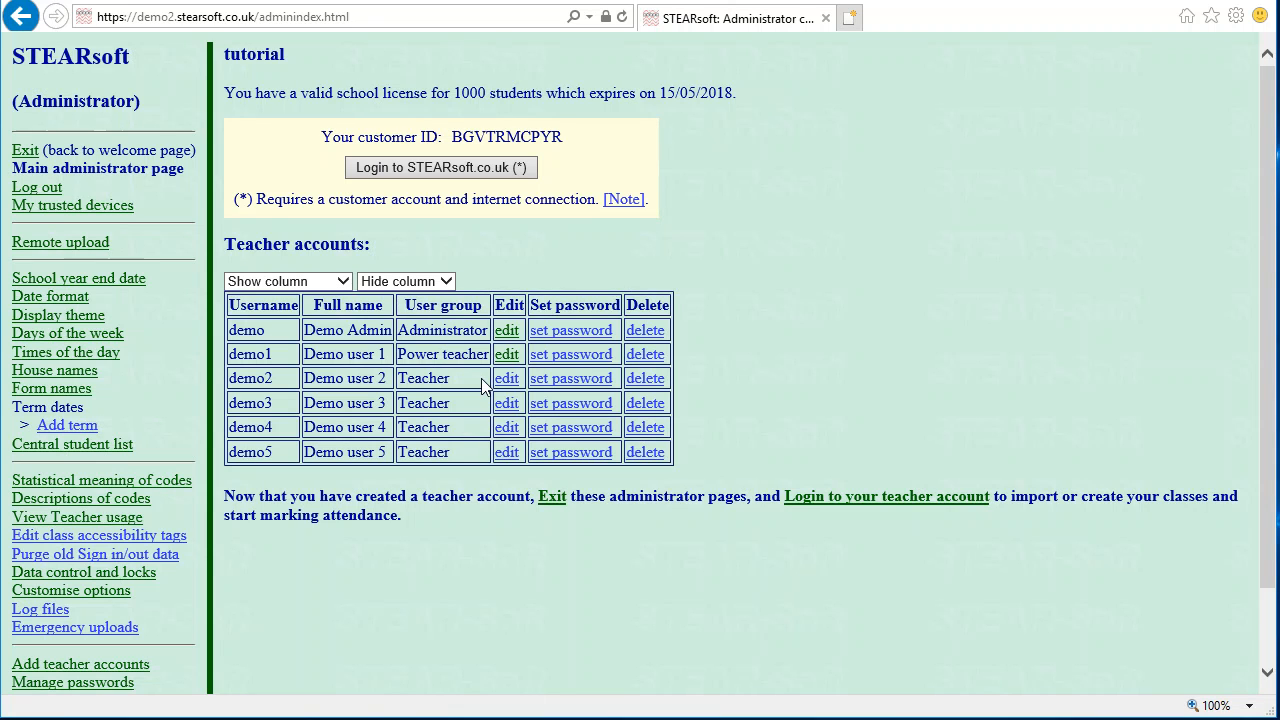
{"action": "scroll", "coordinate": [399, 570], "scroll_direction": "down", "scroll_amount": 2}
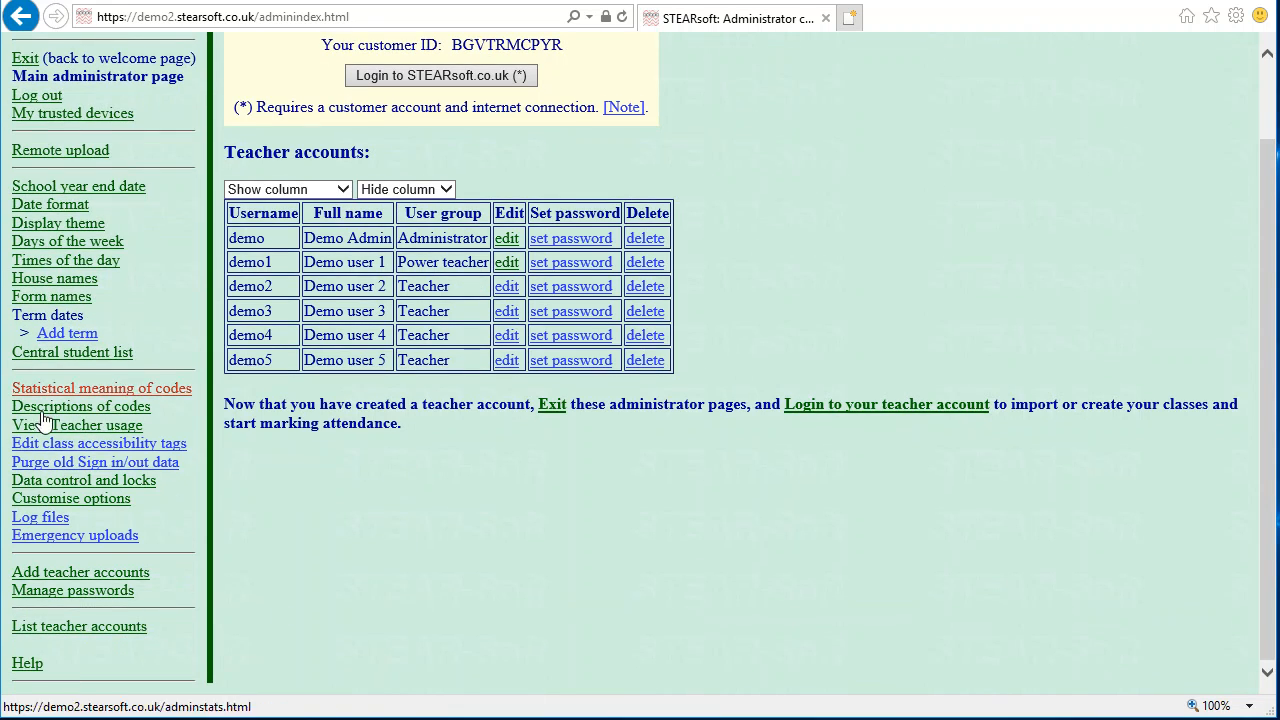
{"action": "left_click", "coordinate": [76, 596]}
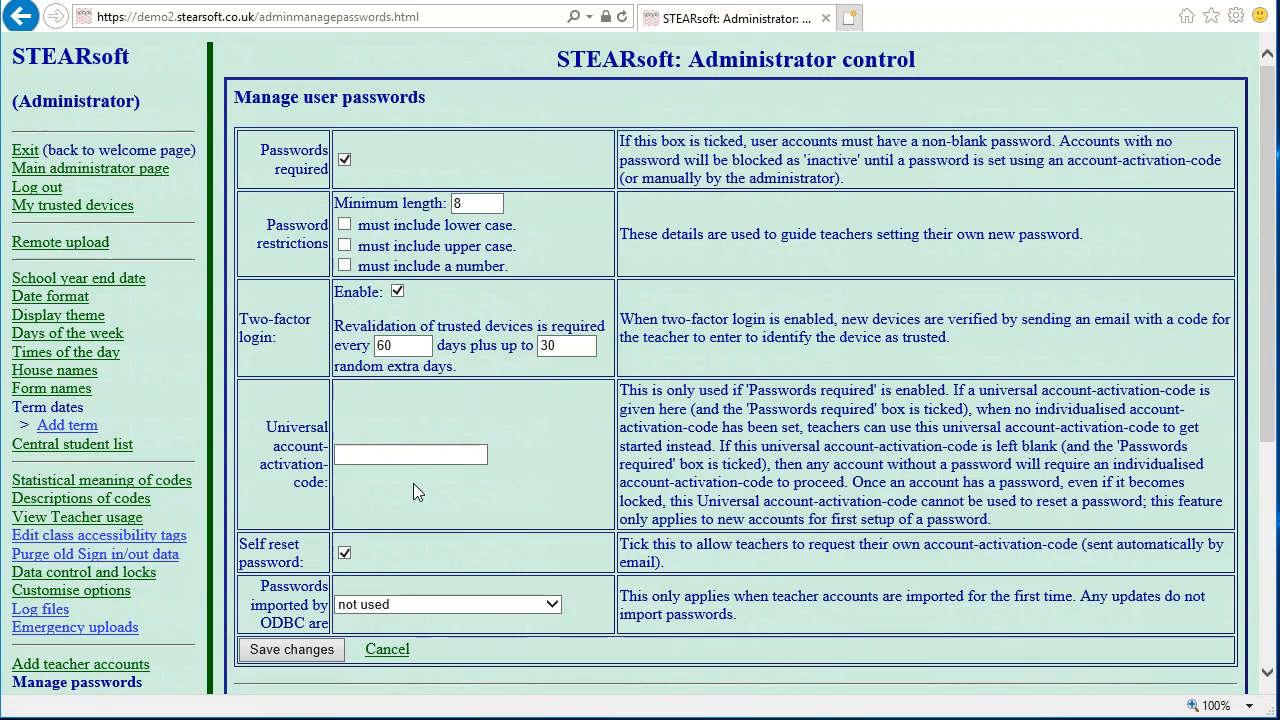
{"action": "scroll", "coordinate": [561, 459], "scroll_direction": "down", "scroll_amount": 1}
{"action": "scroll", "coordinate": [559, 451], "scroll_direction": "down", "scroll_amount": 3}
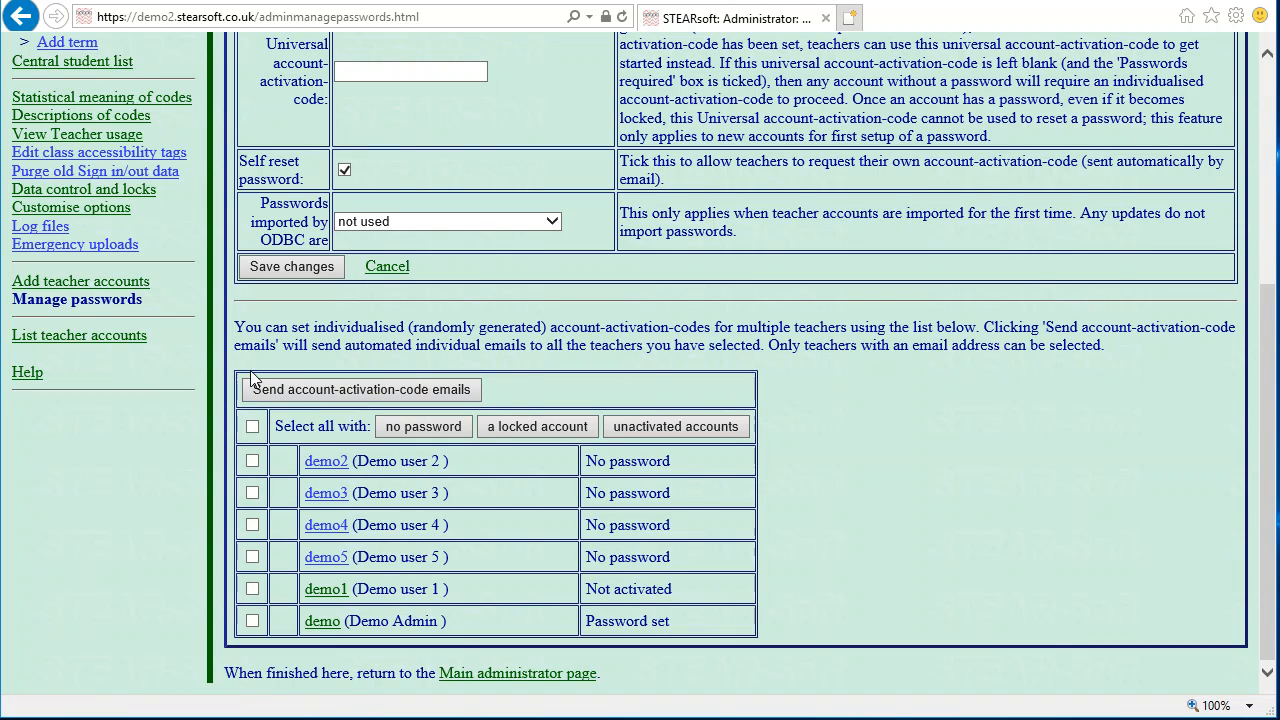
{"action": "scroll", "coordinate": [193, 352], "scroll_direction": "up", "scroll_amount": 2}
{"action": "scroll", "coordinate": [192, 350], "scroll_direction": "up", "scroll_amount": 2}
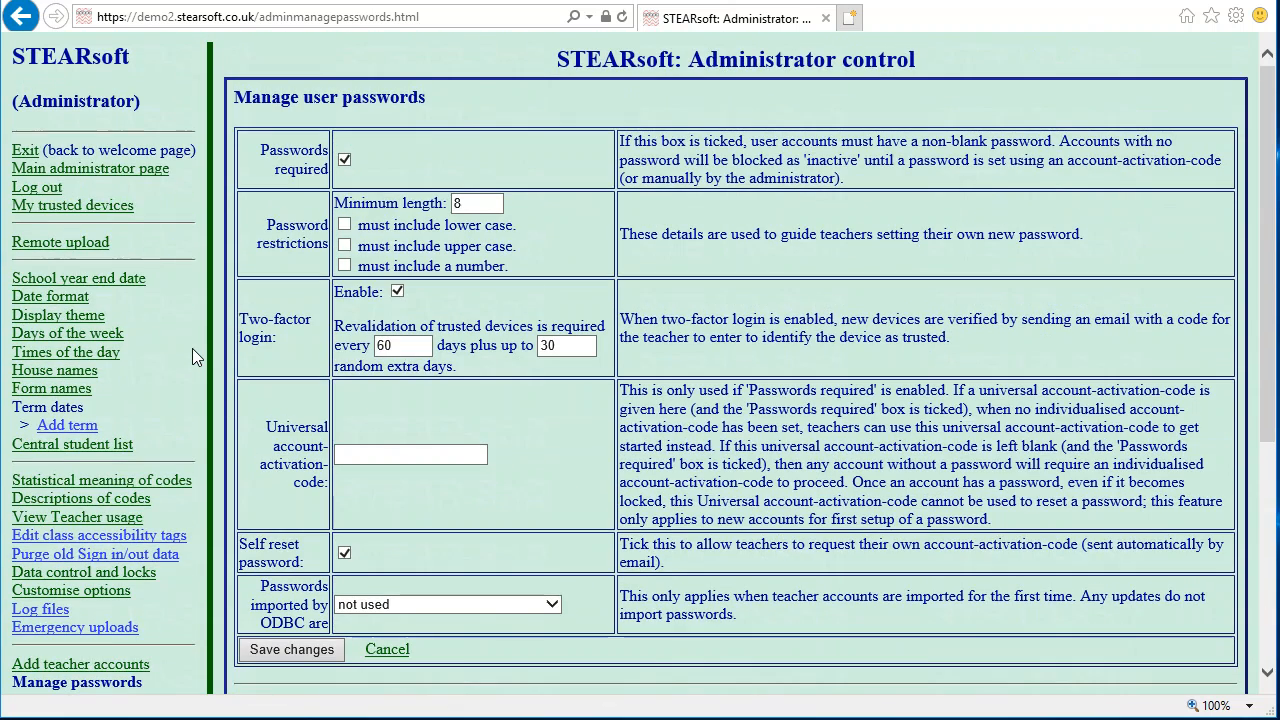
{"action": "left_click", "coordinate": [116, 172]}
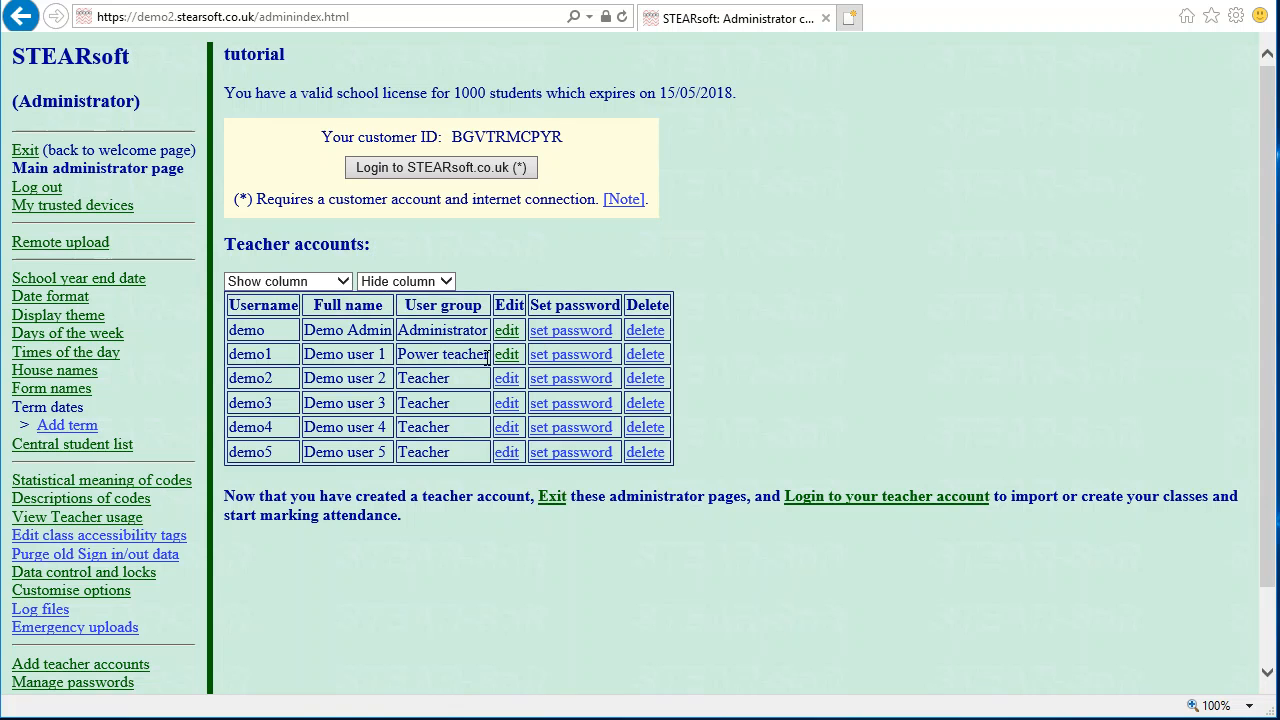
Open the 'set password' page for demo2 from the Teacher accounts table.
{"action": "scroll", "coordinate": [352, 405], "scroll_direction": "down", "scroll_amount": 1}
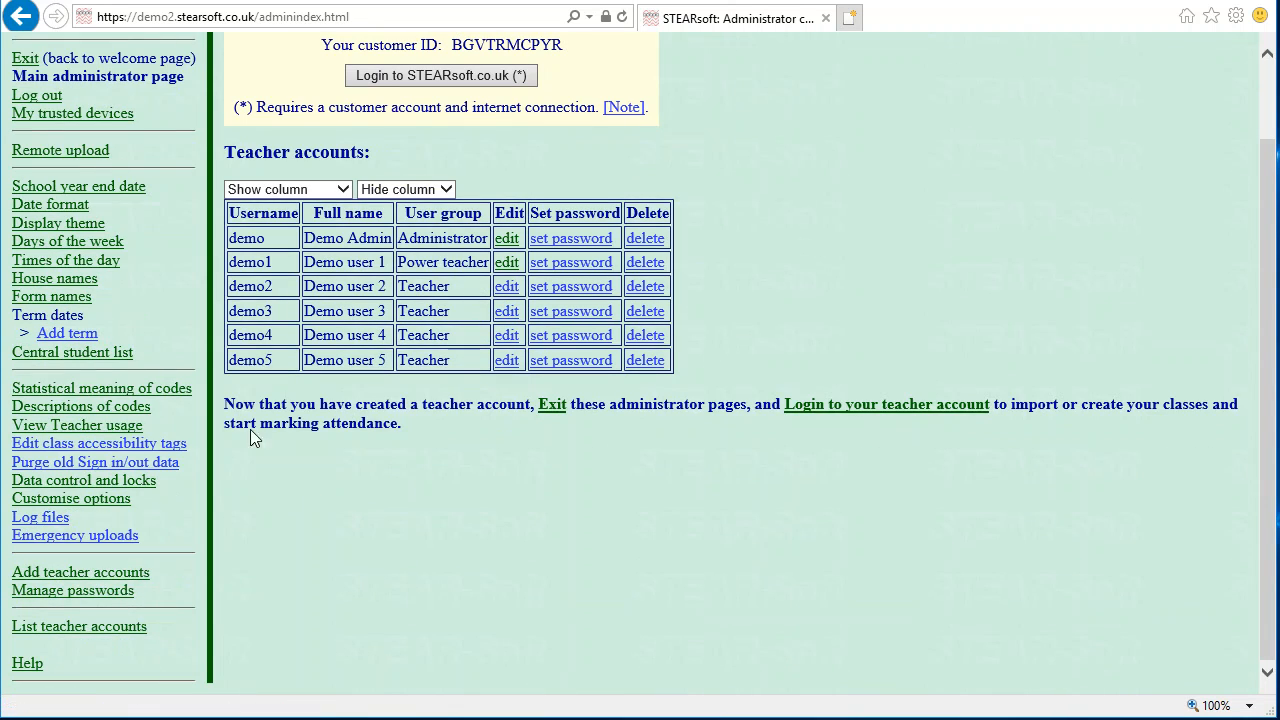
{"action": "left_click", "coordinate": [567, 290]}
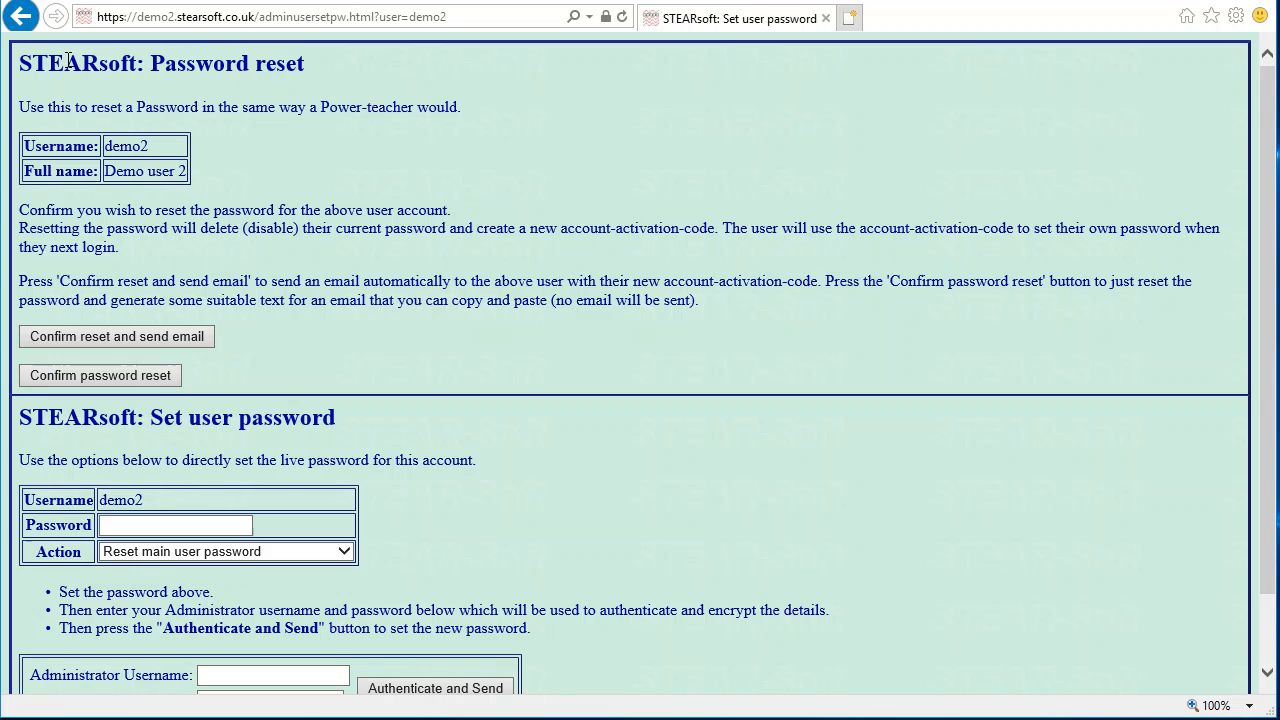
Go back to the main administrator page and exit to the Welcome to STEARsoft page.
{"action": "left_click", "coordinate": [24, 17]}
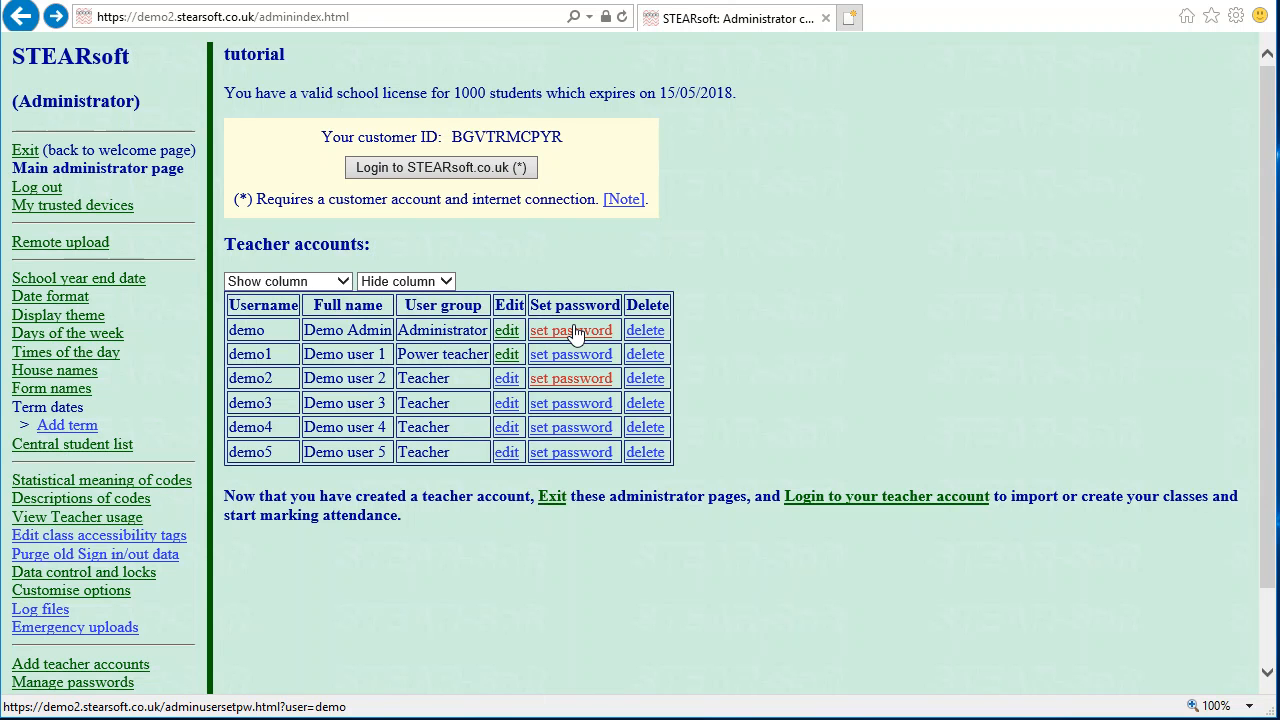
{"action": "left_click", "coordinate": [27, 155]}
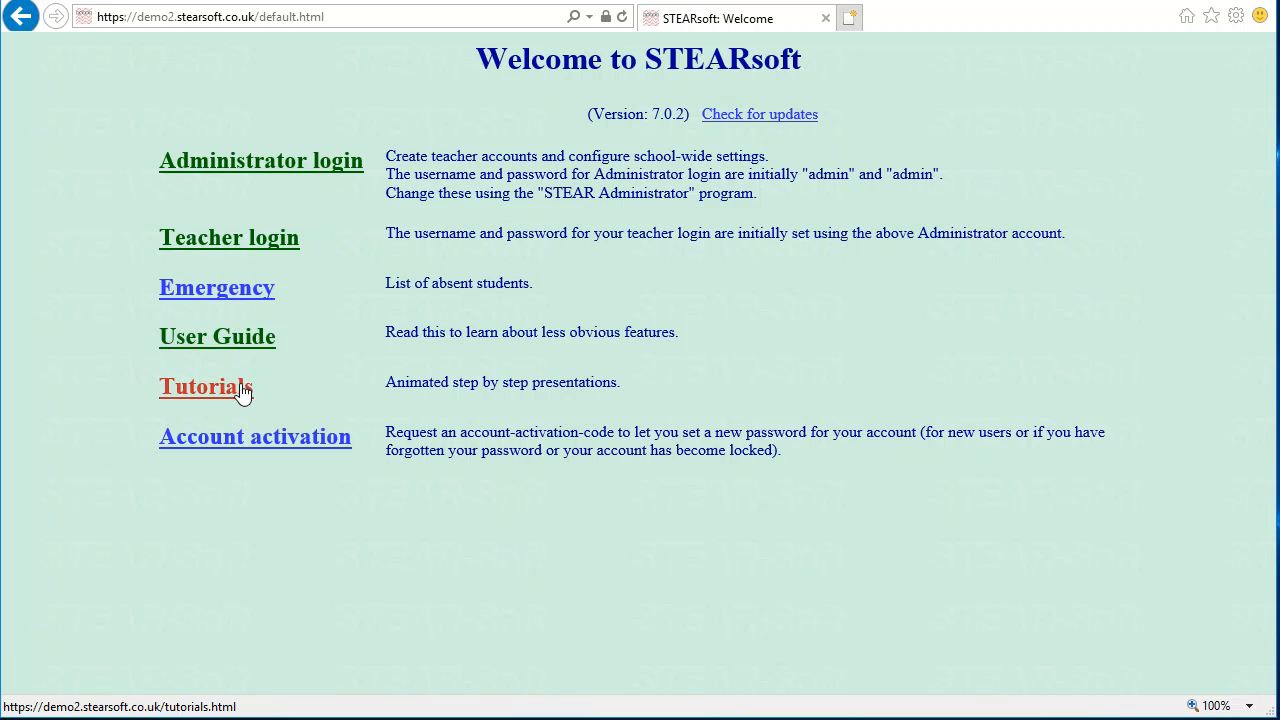